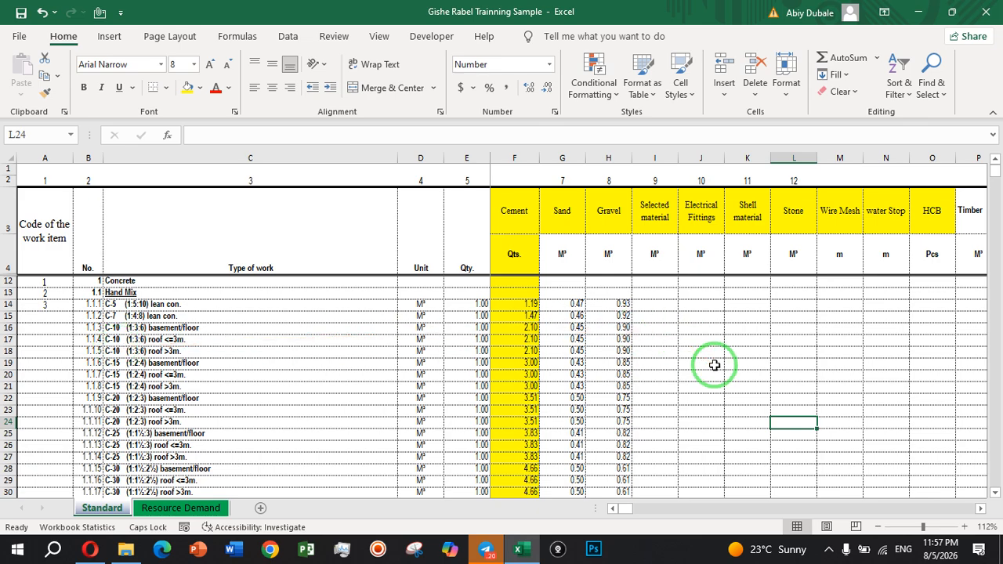
Look across the Standard sheet's resource columns, from materials and electromechanical items through labour to the end of the table.
key(Right)
key(Right)
key(Right)
key(Right)
key(Right)
key(Right)
key(Right)
key(Right)
key(Right)
key(Right)
key(Right)
key(Right)
key(Right)
key(Right)
key(Right)
key(Right)
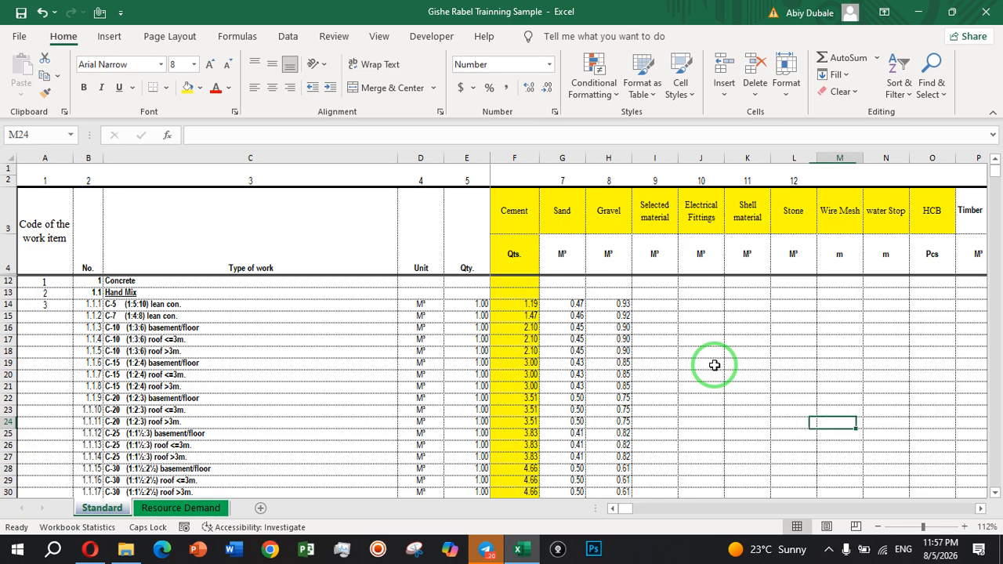
key(Right)
key(Right)
key(Right)
key(Right)
key(Right)
key(Right)
key(Right)
key(Right)
key(Right)
key(Right)
key(Right)
key(Right)
key(Right)
key(Right)
key(Right)
key(Right)
key(Right)
key(Right)
key(Right)
key(Right)
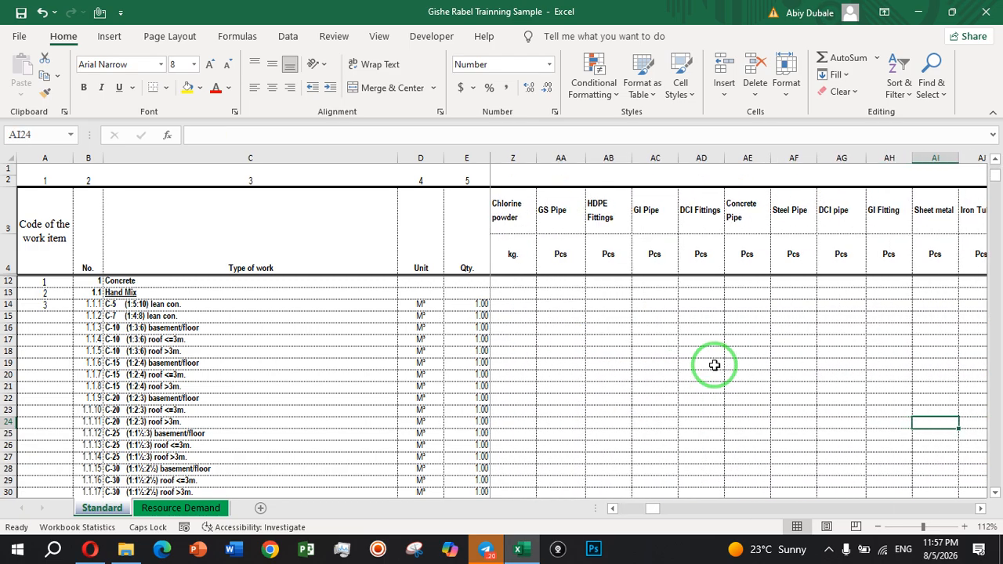
key(Right)
key(Right)
key(Right)
key(Right)
key(Right)
key(Right)
key(Right)
key(Right)
key(Right)
key(Right)
key(Right)
key(Right)
key(Right)
key(Right)
key(Right)
key(Right)
key(Right)
key(Right)
key(Right)
key(Right)
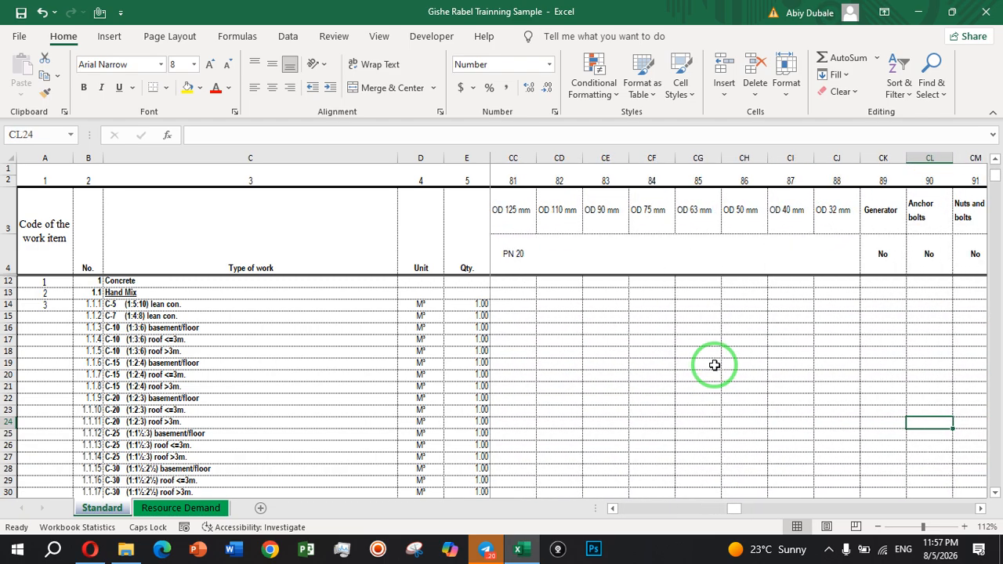
key(Right)
key(Right)
key(Right)
key(Right)
key(Right)
key(Right)
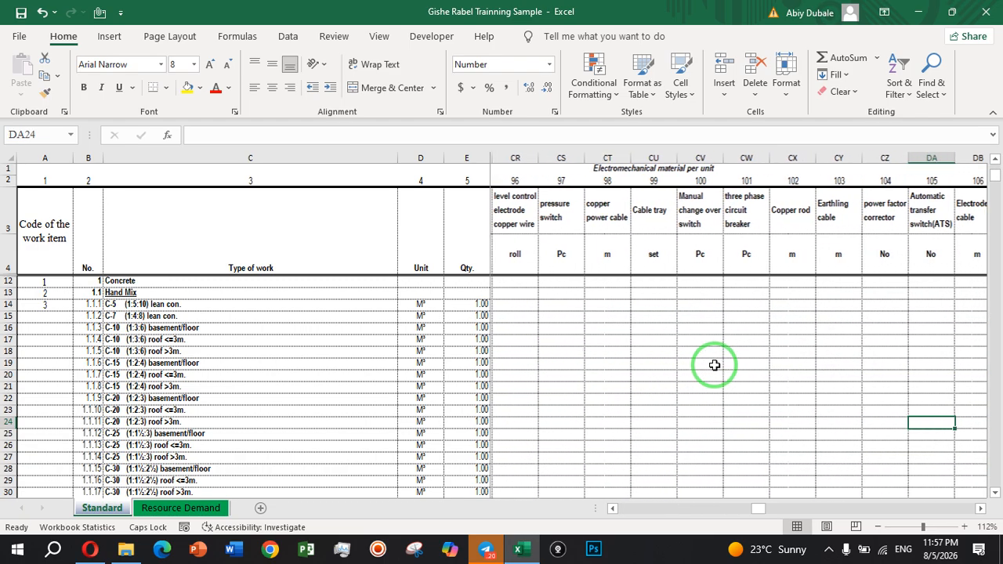
key(Right)
key(Right)
key(Right)
key(Right)
key(Right)
key(Right)
key(Right)
key(Right)
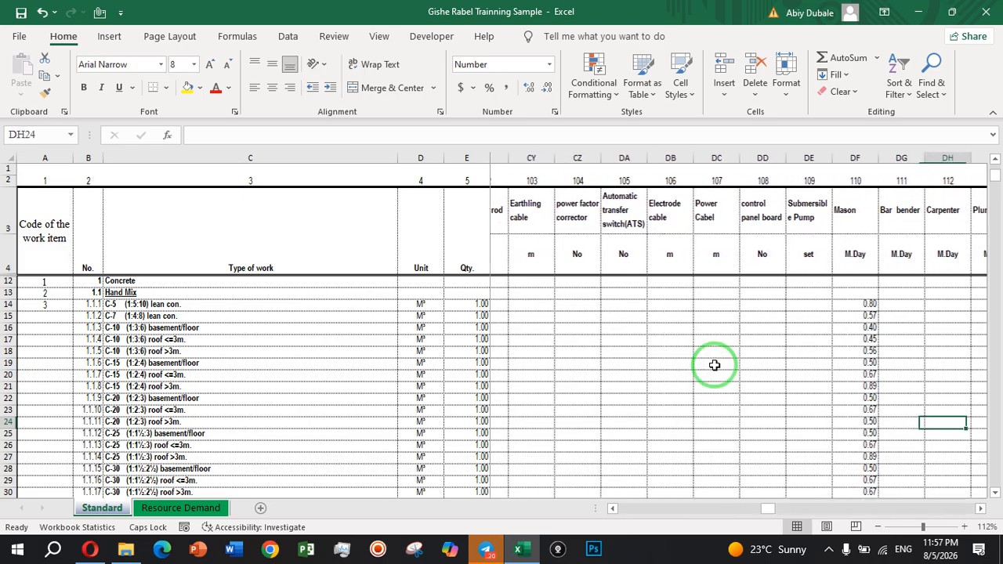
key(Right)
key(Right)
key(Right)
key(Right)
key(Right)
key(Right)
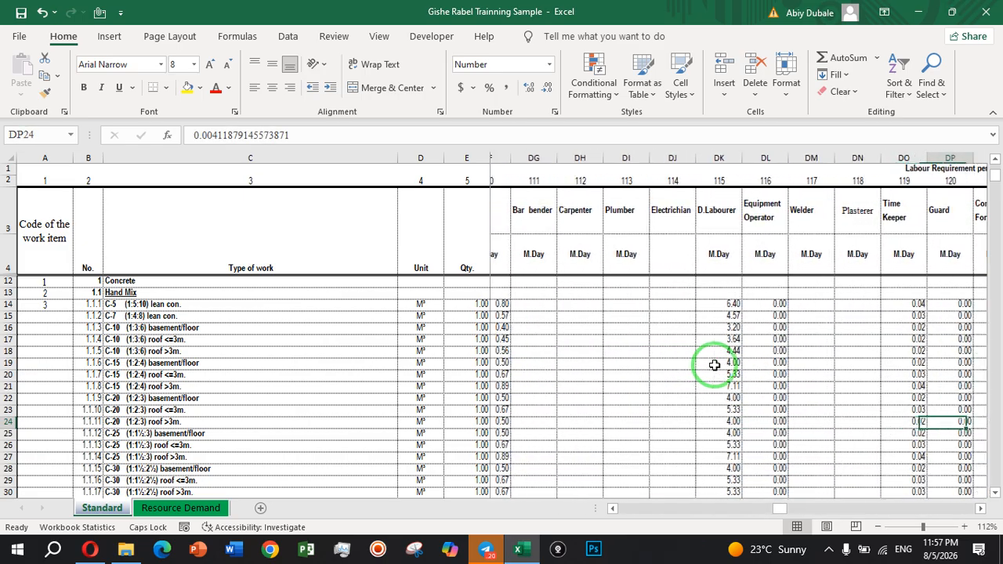
key(Right)
key(Right)
key(Right)
key(Right)
key(Right)
key(Right)
key(Right)
key(Right)
key(Right)
key(Right)
key(Right)
key(Right)
key(Right)
key(Right)
key(Right)
key(Right)
key(Right)
key(Right)
key(Right)
key(Right)
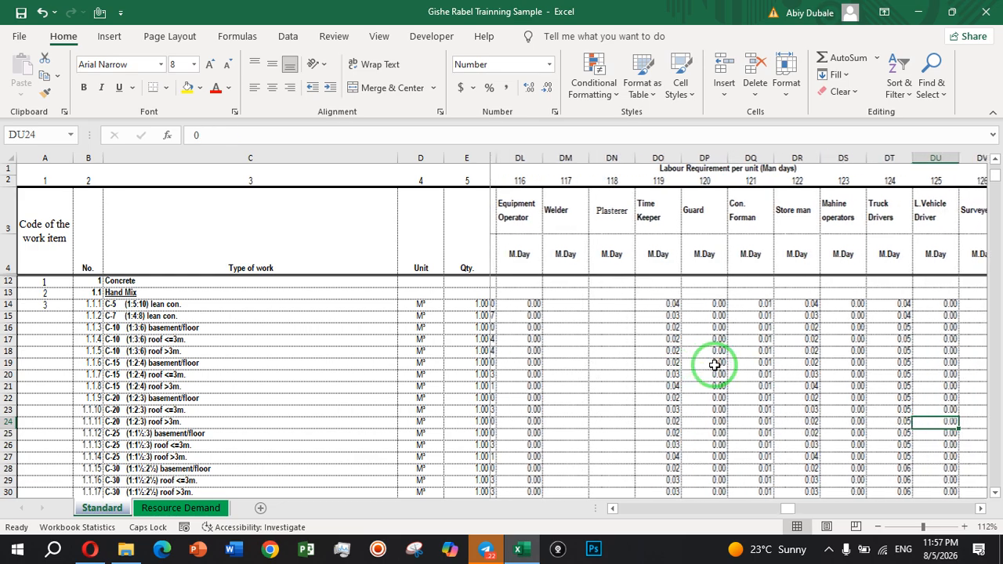
key(Right)
key(Right)
key(Right)
key(Right)
key(Right)
key(Right)
key(Right)
key(Right)
key(Right)
key(Right)
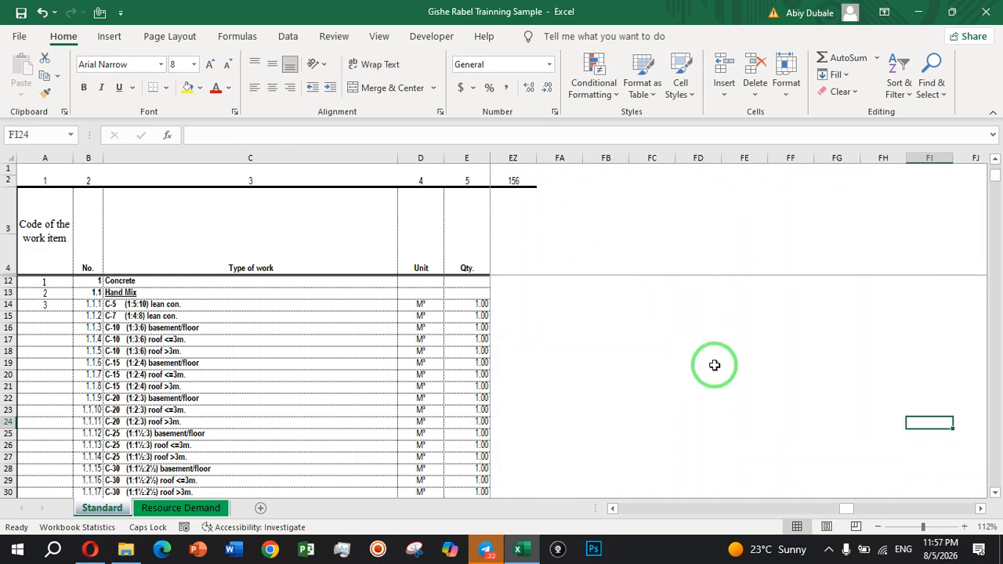
Look back over the machinery, electromechanical and pipe columns, returning to the work item code column.
key(Left)
key(Left)
key(Left)
key(Left)
key(Left)
key(Left)
key(Left)
key(Left)
key(Left)
key(Left)
key(Left)
key(Left)
key(Left)
key(Left)
key(Left)
key(Left)
key(Left)
key(Left)
key(Left)
key(Left)
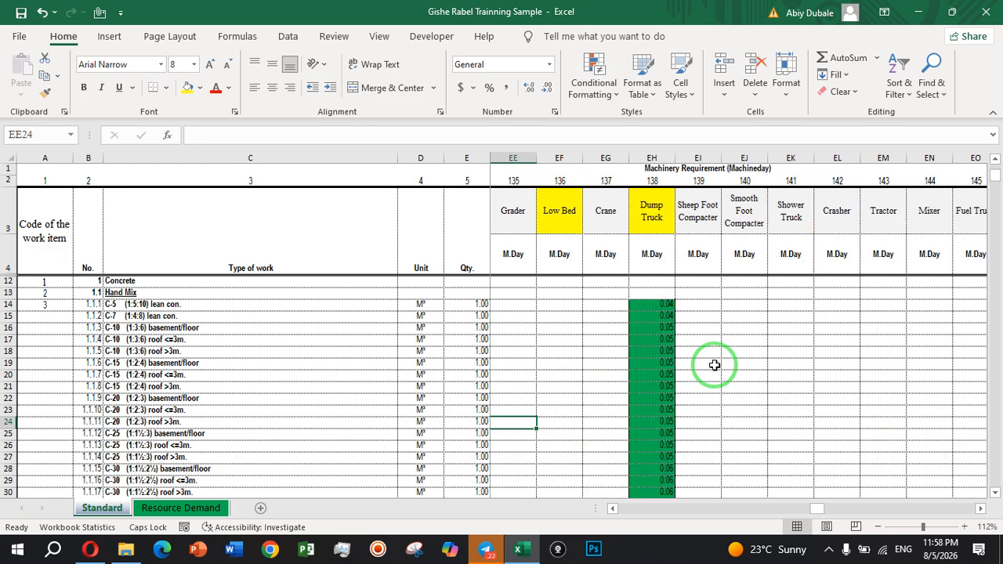
key(Left)
key(Left)
key(Left)
key(Left)
key(Left)
key(Left)
key(Left)
key(Left)
key(Left)
key(Left)
key(Left)
key(Left)
key(Left)
key(Left)
key(Left)
key(Left)
key(Left)
key(Left)
key(Left)
key(Left)
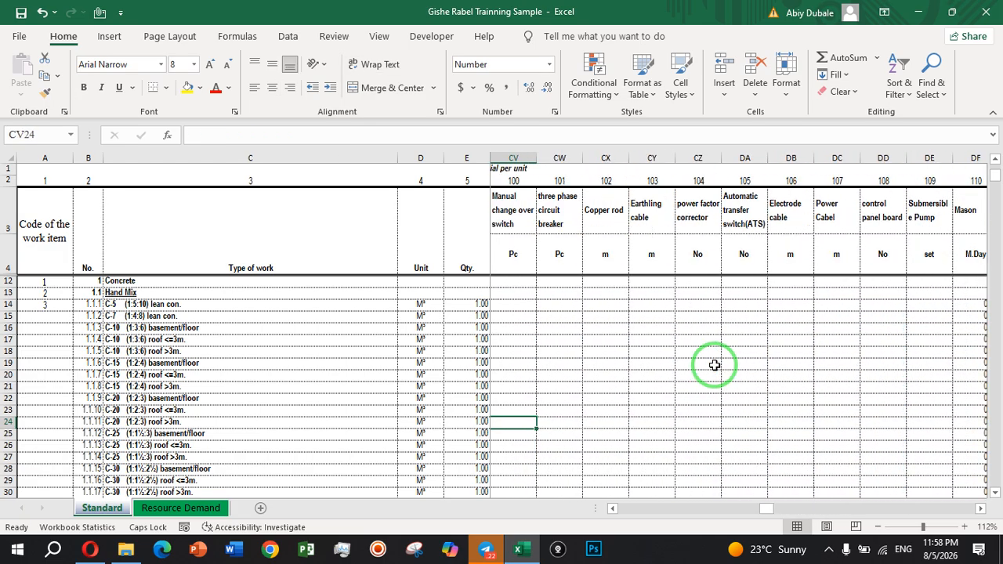
key(Left)
key(Left)
key(Left)
key(Left)
key(Left)
key(Left)
key(Left)
key(Left)
key(Left)
key(Left)
key(Left)
key(Left)
key(Left)
key(Left)
key(Left)
key(Left)
key(Left)
key(Left)
key(Left)
key(Left)
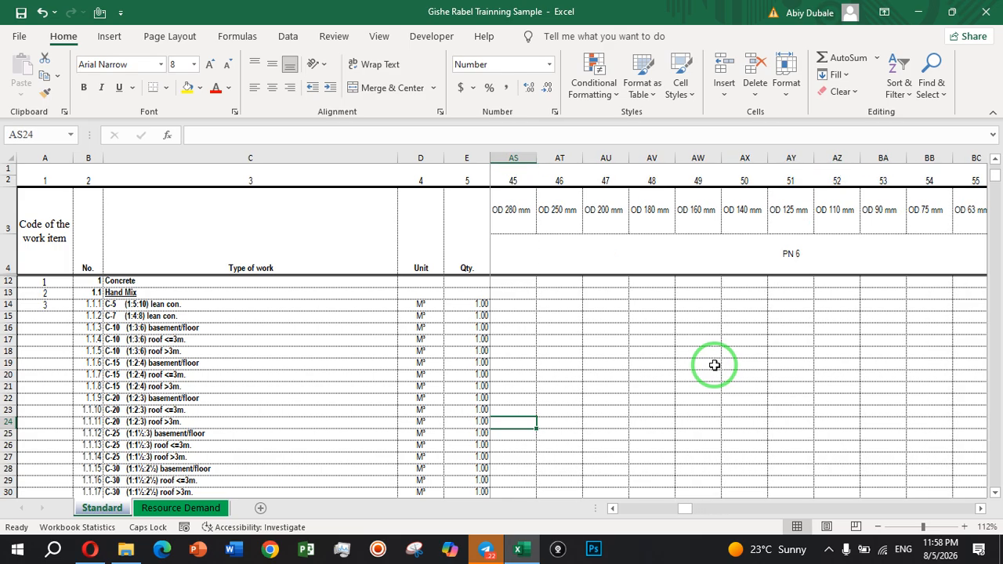
key(Left)
key(Left)
key(Left)
key(Left)
key(Left)
key(Left)
key(Left)
key(Left)
key(Left)
key(Left)
key(Left)
key(Left)
key(Left)
key(Left)
key(Left)
key(Left)
key(Left)
key(Left)
key(Left)
key(Left)
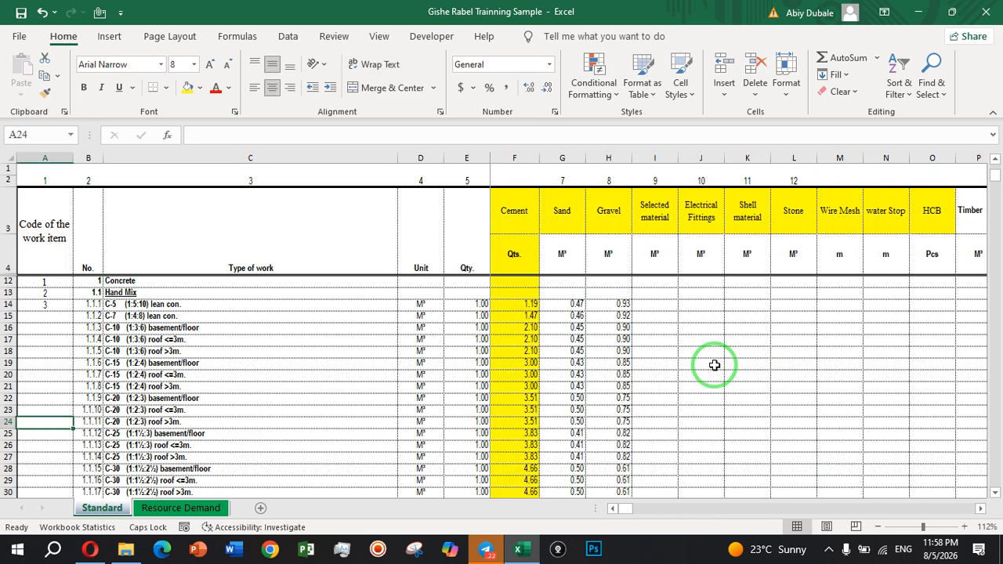
Inspect the C-10 basement/floor work type and the quantity, cement and sand entries of the C-5 lean concrete item.
click(149, 327)
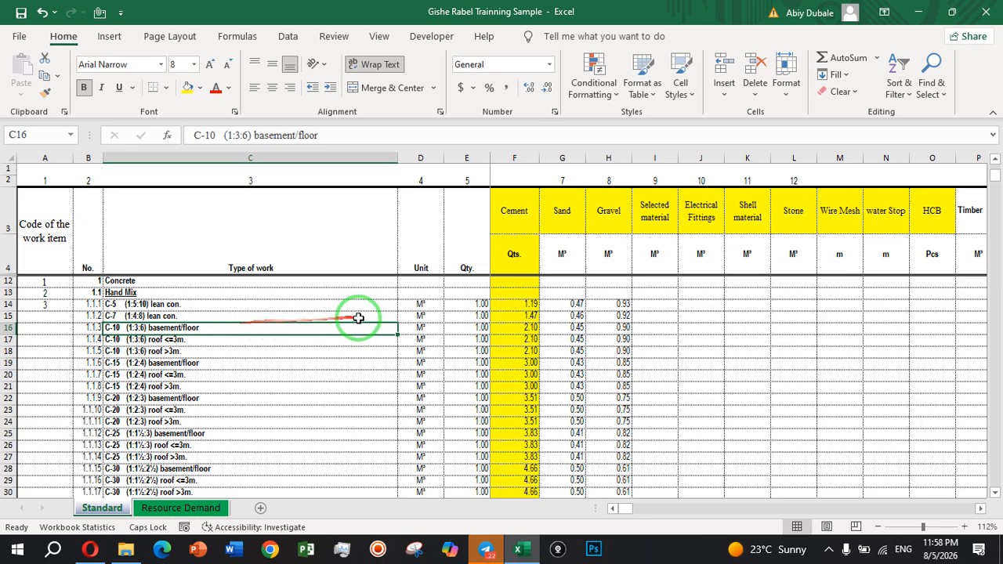
click(484, 304)
click(519, 308)
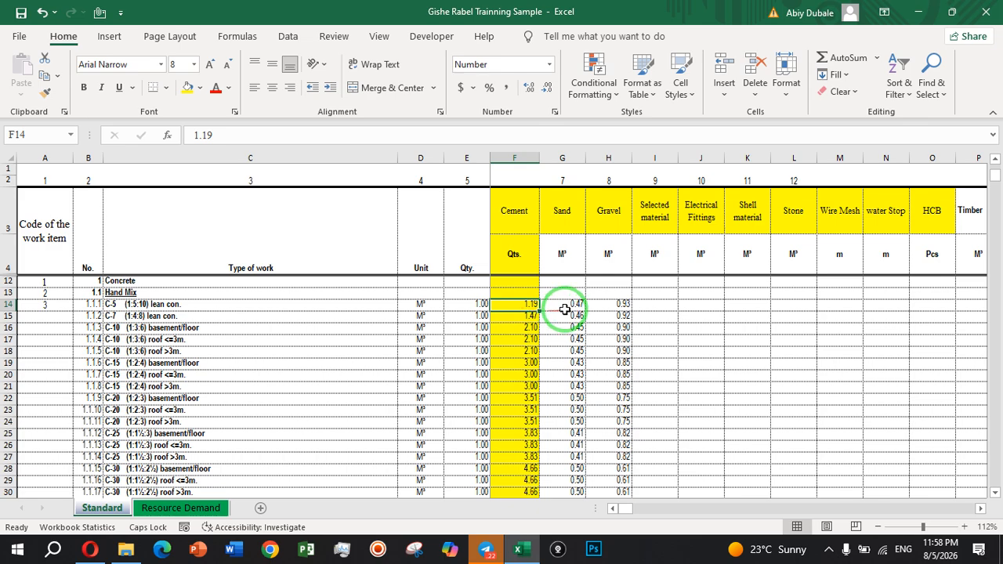
click(565, 309)
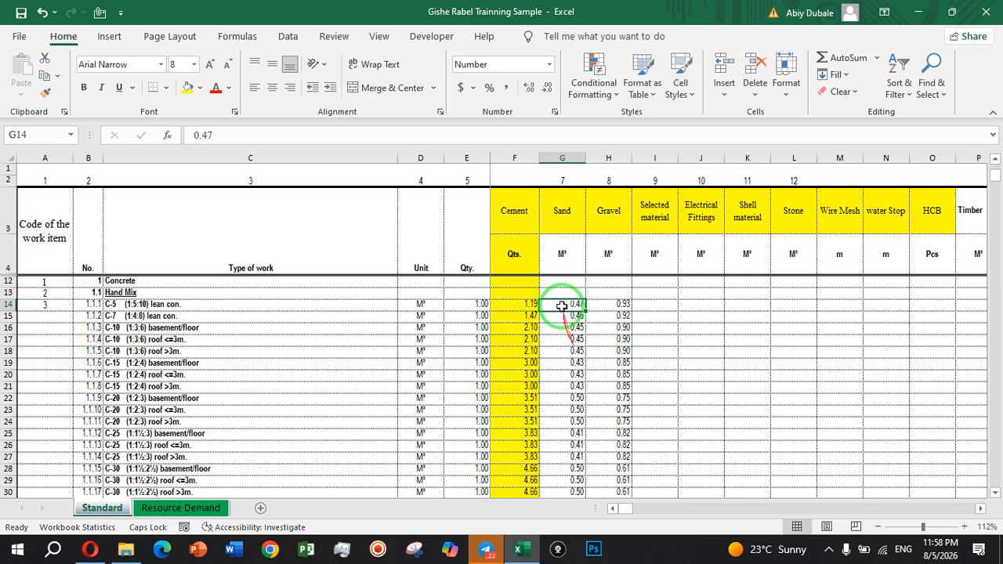
Look through the work types from concrete down to the last entries of the Standard sheet.
key(Down)
key(Down)
key(Down)
key(Down)
key(Down)
key(Down)
key(Down)
key(Down)
key(Down)
key(Down)
key(Down)
key(Down)
key(Down)
key(Down)
key(Down)
key(Down)
key(Down)
key(Down)
key(Down)
key(Down)
key(Down)
key(Down)
key(Down)
key(Down)
key(Down)
key(Down)
key(Down)
key(Down)
key(Down)
key(Down)
key(Down)
key(Down)
key(Down)
key(Down)
key(Down)
key(Down)
key(Down)
key(Down)
key(Down)
key(Down)
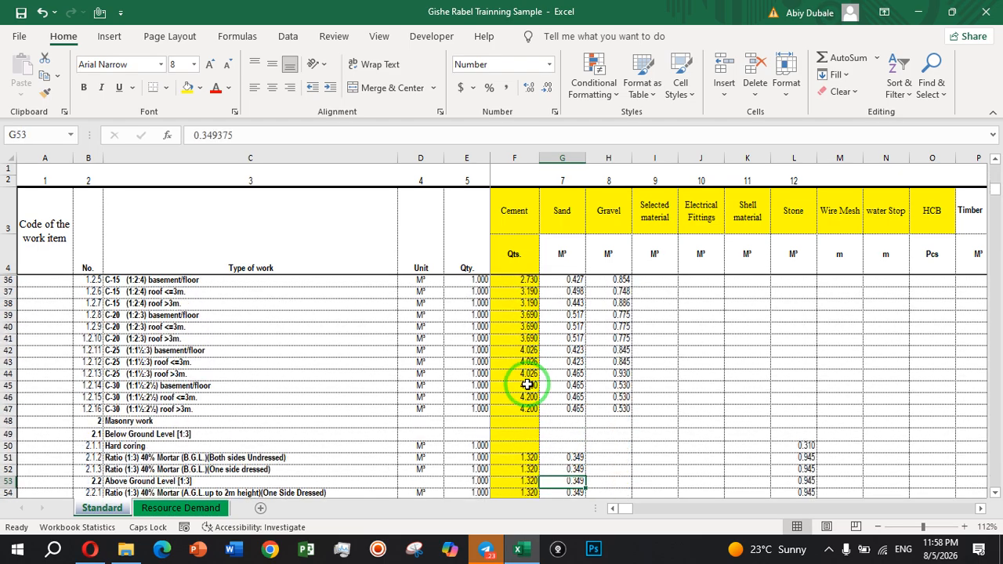
key(Down)
key(Down)
key(Down)
key(Down)
key(Down)
key(Down)
key(Down)
key(Down)
key(Down)
key(Down)
key(Down)
key(Down)
key(Down)
key(Down)
key(Down)
key(Down)
key(Down)
key(Down)
key(Down)
key(Down)
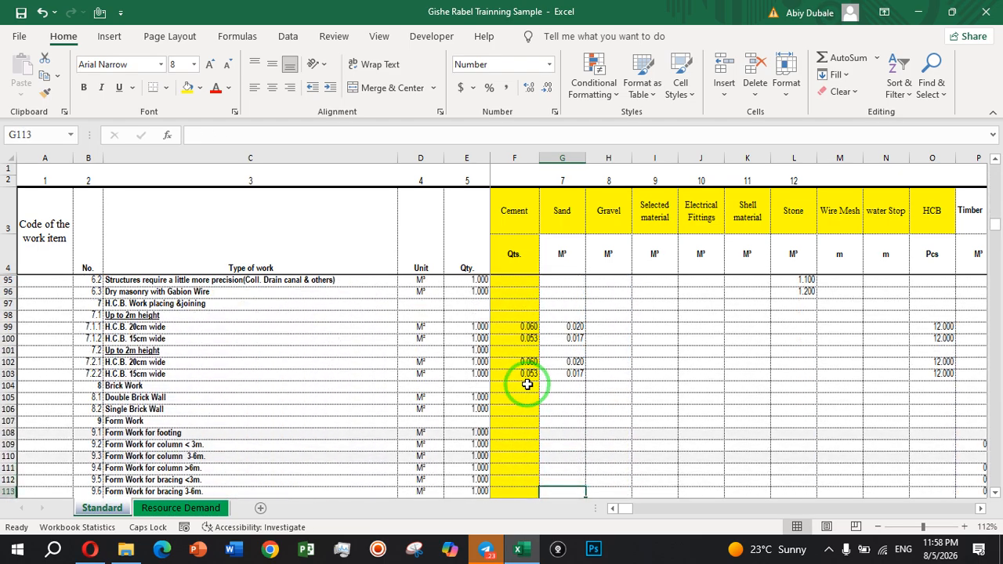
key(Down)
key(Down)
key(Down)
key(Down)
key(Down)
key(Down)
key(Down)
key(Down)
key(Down)
key(Down)
key(Down)
key(Down)
key(Down)
key(Down)
key(Down)
key(Down)
key(Down)
key(Down)
key(Down)
key(Down)
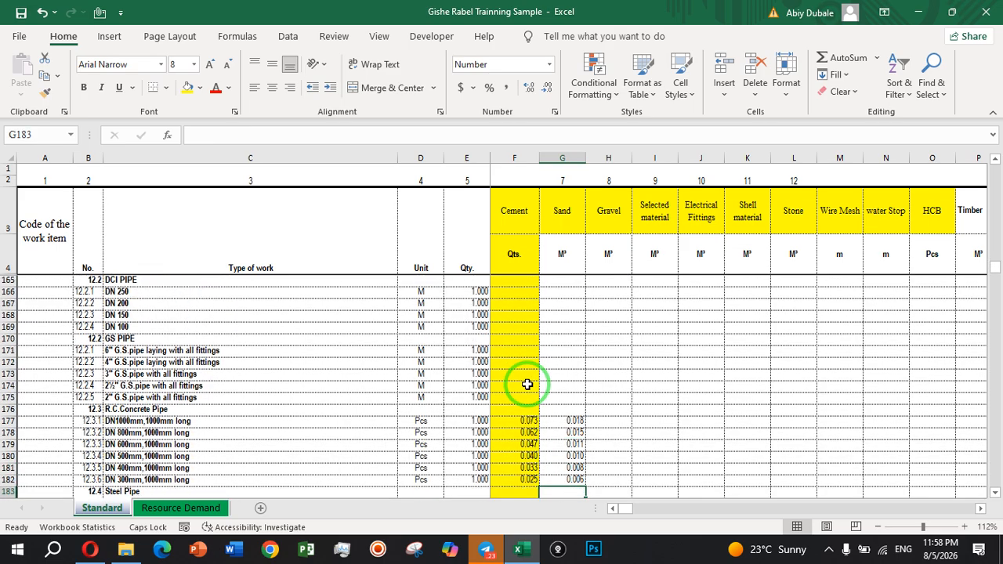
key(Down)
key(Down)
key(Down)
key(Down)
key(Down)
key(Down)
key(Down)
key(Down)
key(Down)
key(Down)
key(Down)
key(Down)
key(Down)
key(Down)
key(Down)
key(Down)
key(Down)
key(Down)
key(Down)
key(Down)
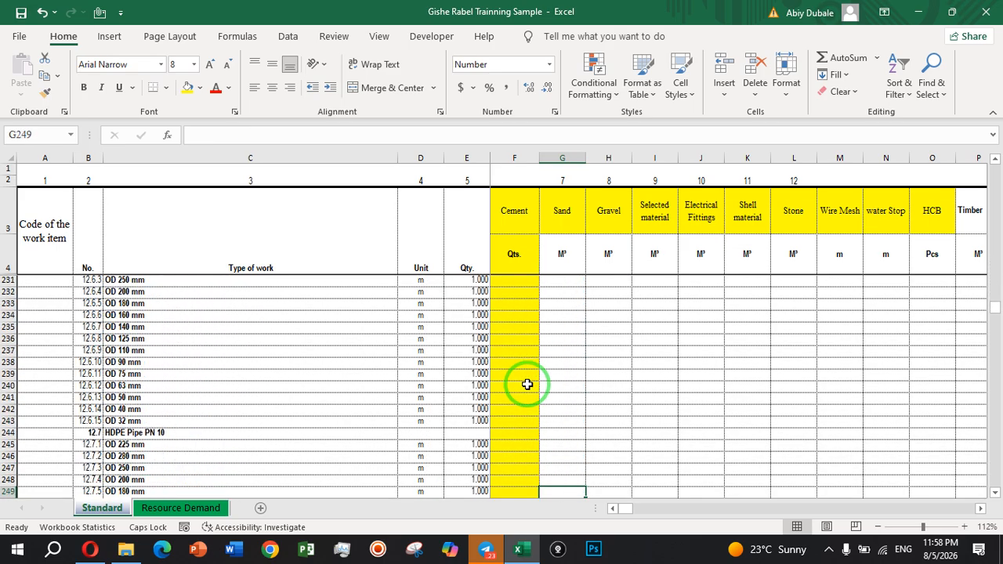
key(Down)
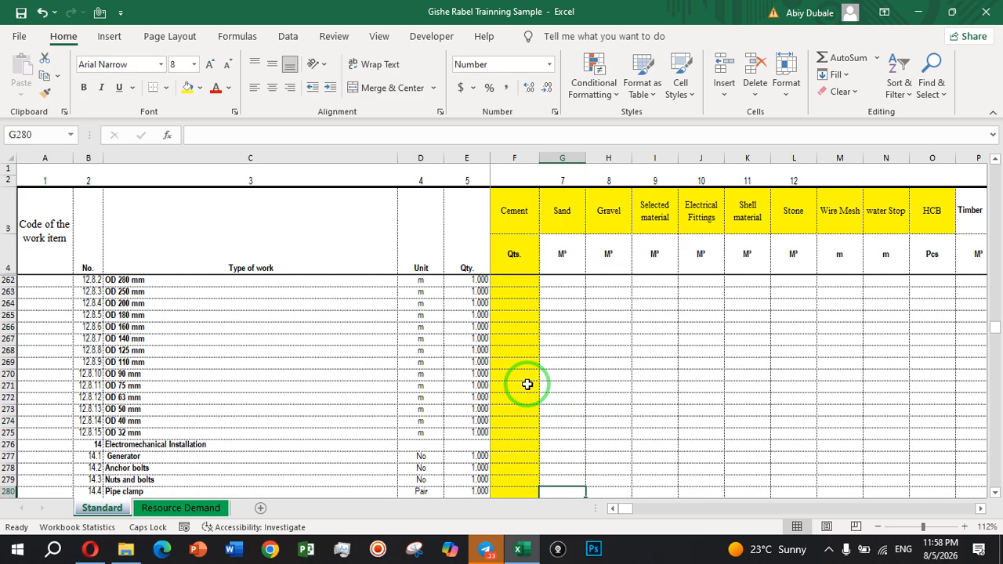
key(Down)
key(Down)
key(Down)
key(Down)
key(Down)
key(Down)
key(Down)
key(Down)
key(Down)
key(Down)
key(Down)
key(Down)
key(Down)
key(Down)
key(Down)
key(Down)
key(Down)
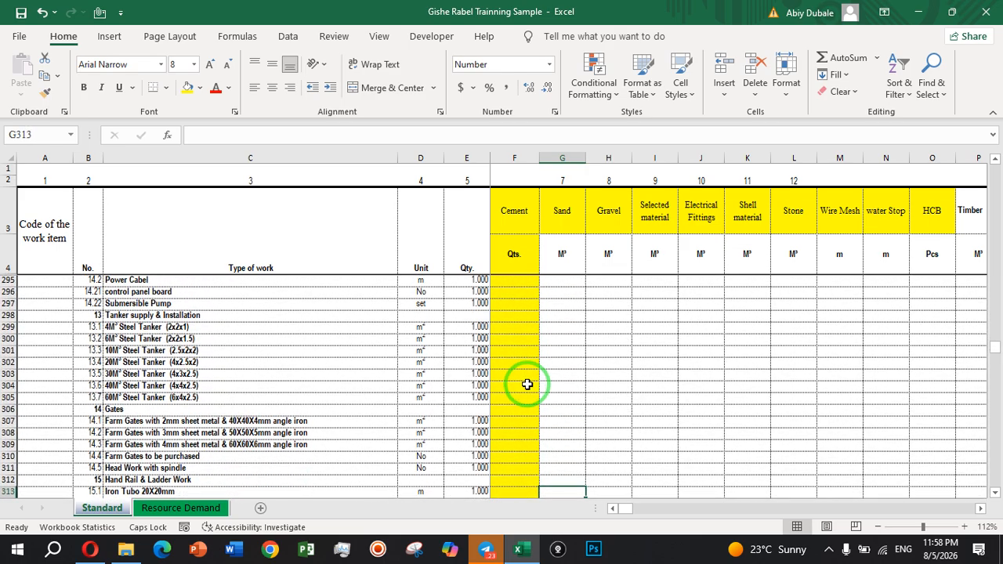
key(Down)
key(Down)
key(Down)
key(Down)
key(Down)
key(Down)
key(Down)
key(Down)
key(Down)
key(Down)
key(Down)
key(Down)
key(Down)
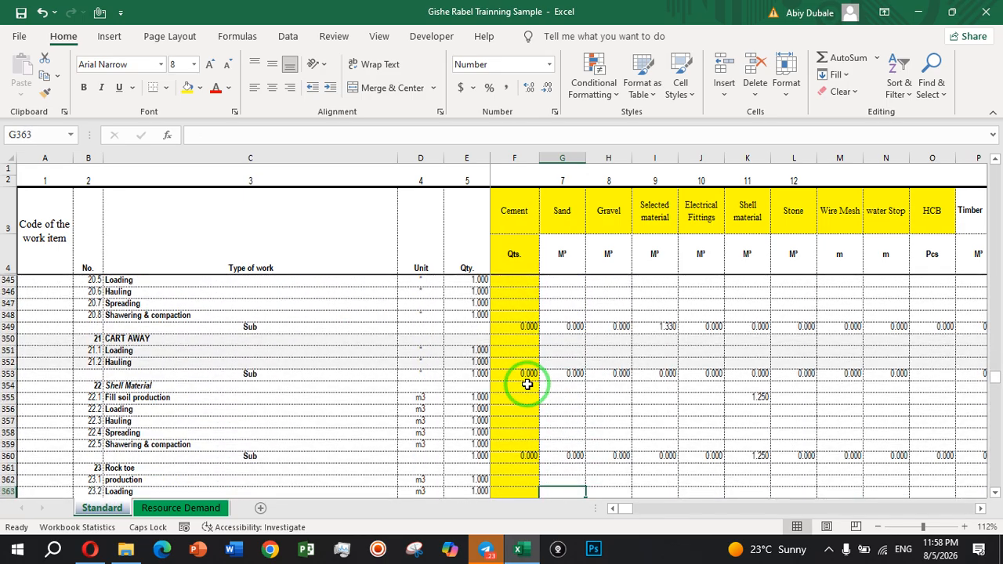
key(Down)
key(Down)
key(Down)
key(Down)
key(Down)
key(Down)
key(Down)
key(Down)
key(Down)
key(Down)
key(Down)
key(Down)
key(Down)
key(Down)
key(Down)
key(Down)
key(Down)
key(Down)
key(Down)
key(Down)
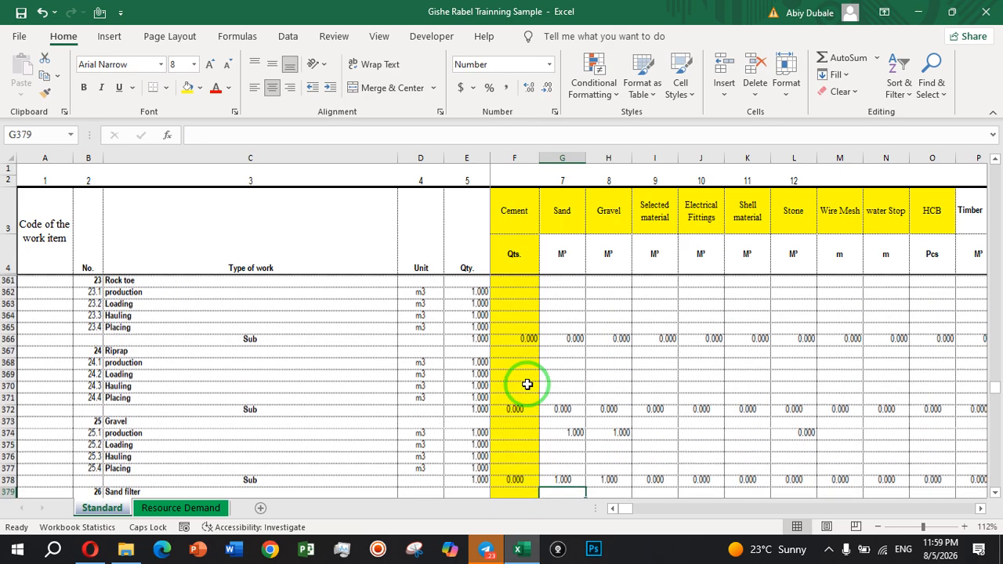
key(Down)
key(Down)
key(Down)
key(Down)
key(Down)
key(Down)
key(Down)
key(Down)
key(Down)
key(Down)
key(Down)
key(Down)
key(Down)
key(Down)
key(Down)
key(Down)
key(Down)
key(Down)
key(Down)
key(Down)
key(Down)
key(Down)
key(Down)
key(Down)
key(Down)
key(Down)
key(Down)
key(Down)
key(Down)
key(Down)
key(Down)
key(Down)
key(Down)
key(Down)
key(Down)
key(Down)
key(Down)
key(Down)
key(Down)
key(Down)
key(Down)
key(Down)
key(Down)
key(Down)
key(Down)
key(Down)
key(Down)
key(Down)
key(Down)
key(Down)
key(Down)
key(Down)
key(Down)
key(Down)
key(Down)
key(Down)
key(Down)
key(Down)
key(Down)
key(Down)
key(Down)
key(Down)
key(Down)
key(Down)
key(Down)
key(Down)
key(Down)
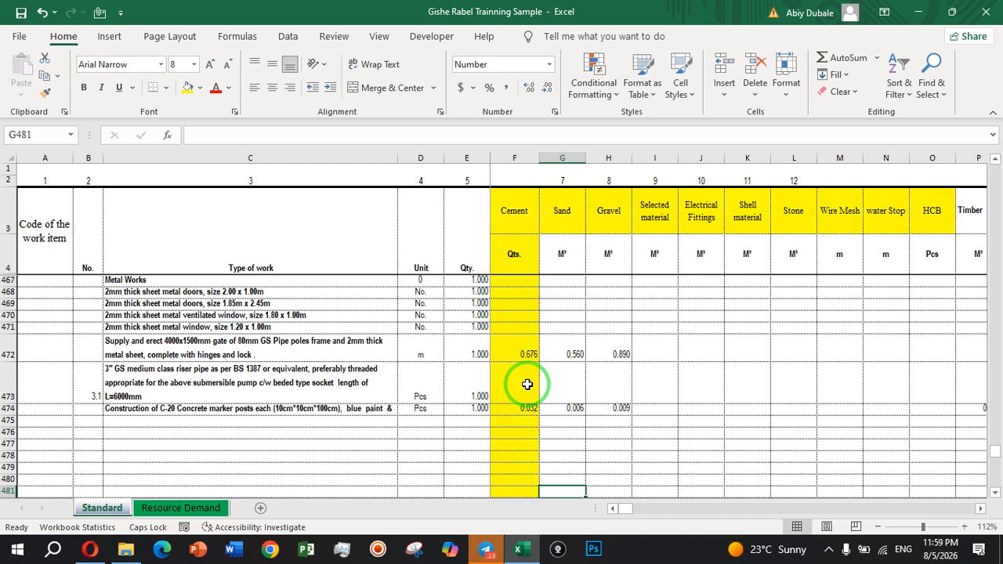
Check the units and quantities of the metal, gate, fence and truss items while moving back up the work list.
click(42, 243)
click(505, 386)
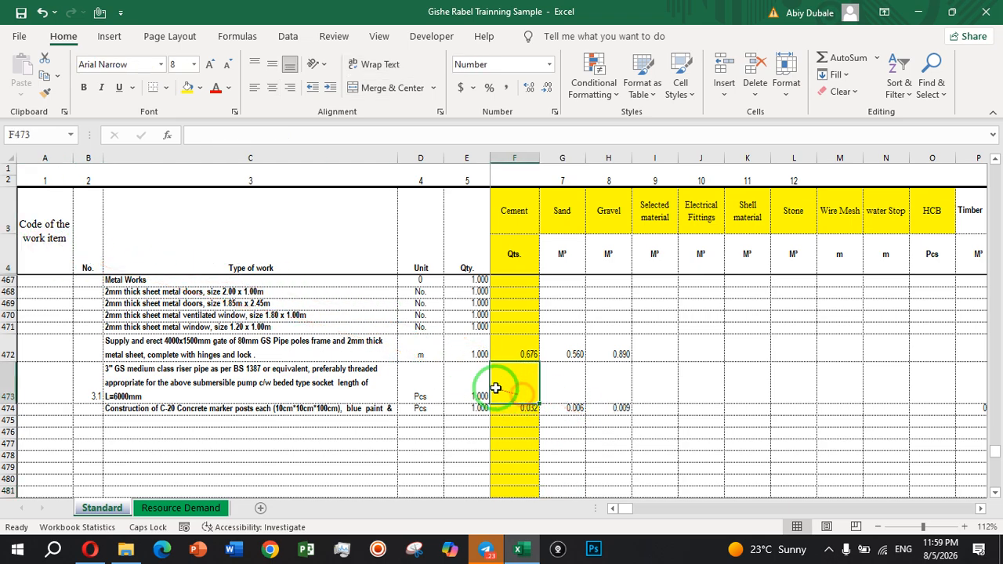
click(422, 367)
key(Up)
key(Up)
key(Up)
key(Up)
key(Up)
key(Up)
key(Up)
key(Up)
key(Up)
key(Up)
key(Up)
key(Up)
key(Up)
key(Up)
key(Up)
key(Up)
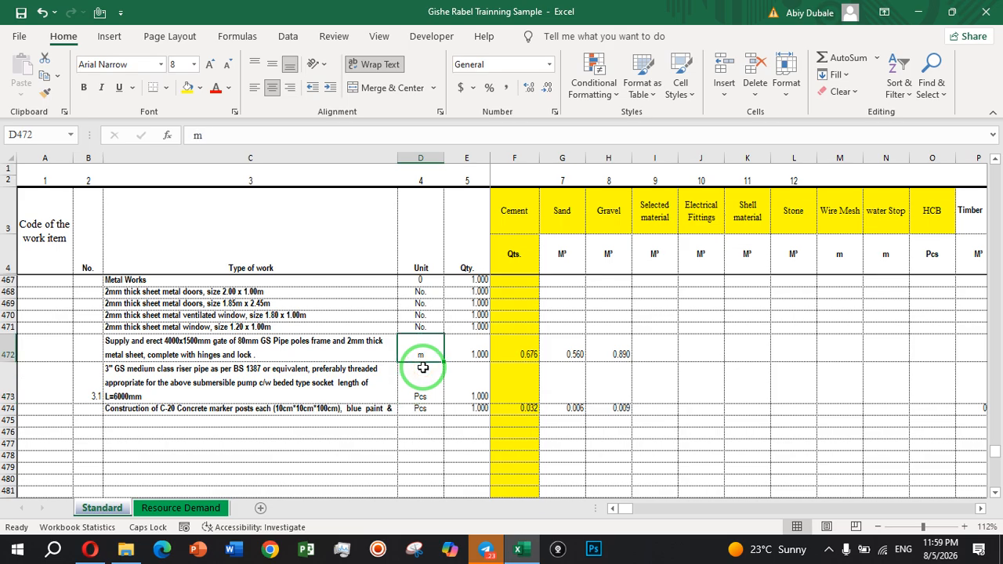
key(Up)
key(Up)
key(Up)
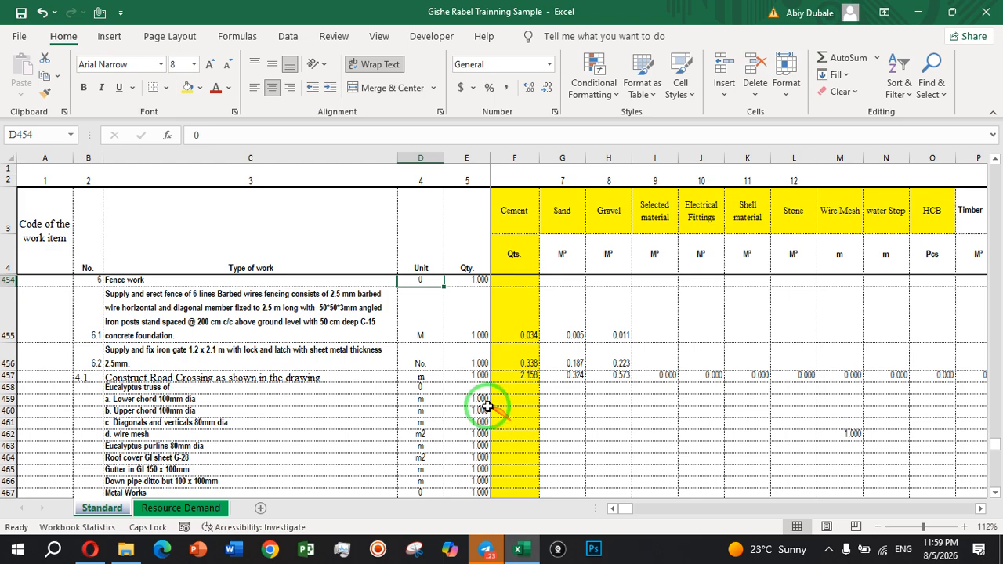
click(485, 410)
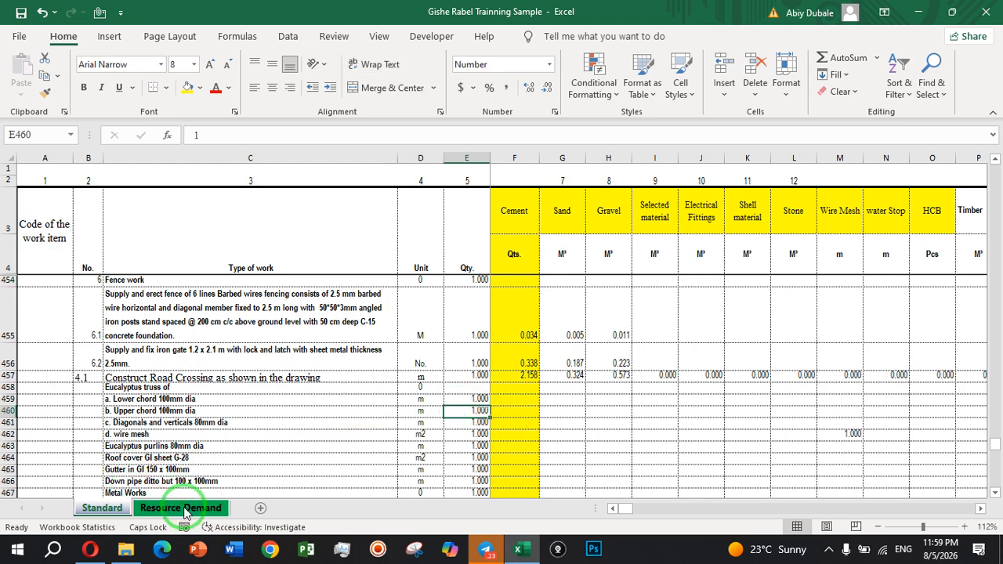
click(998, 200)
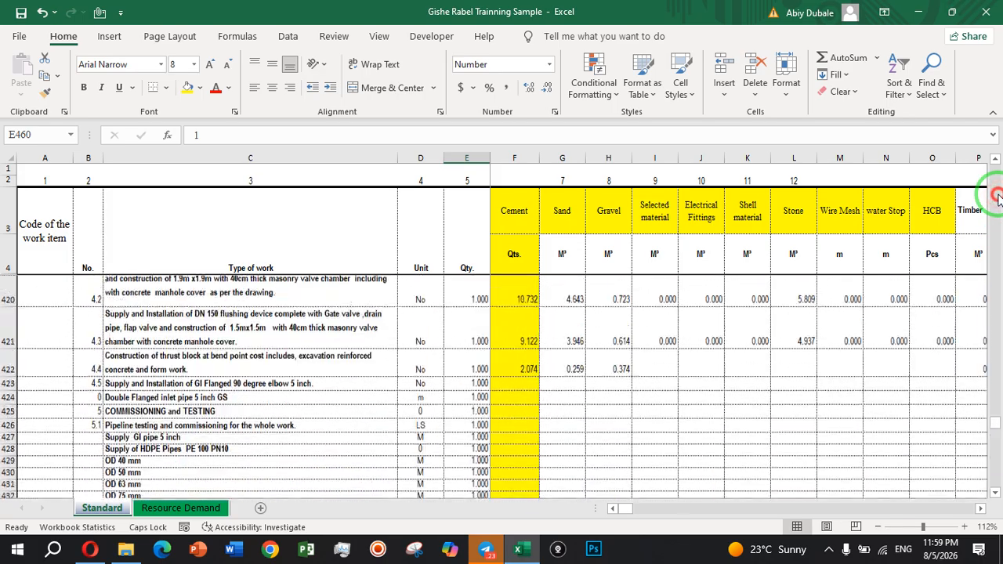
click(998, 200)
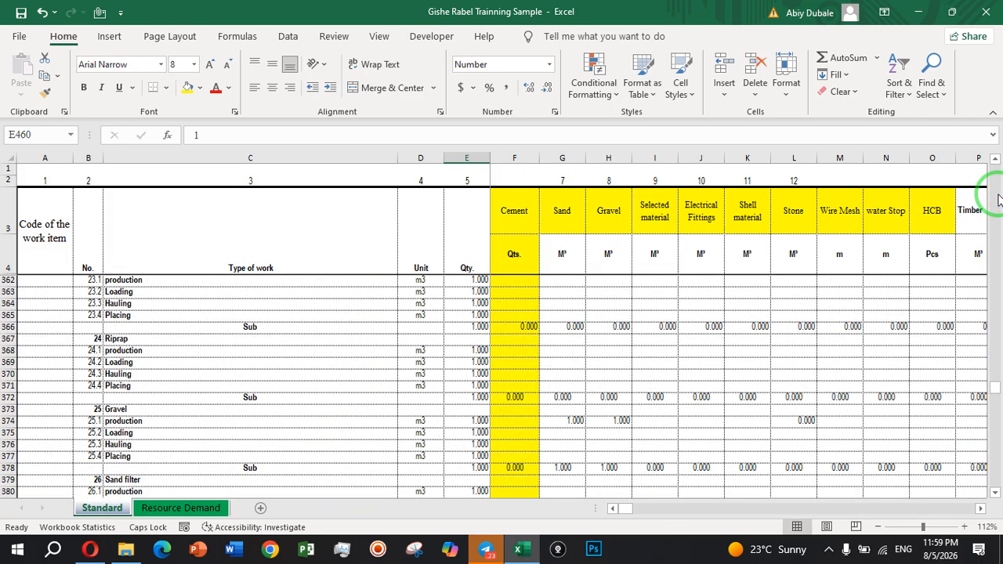
Fill the work item code column down the whole work list as a consecutive series, starting from codes 2 and 3 in A13:A14.
click(44, 263)
key(ctrl+Home)
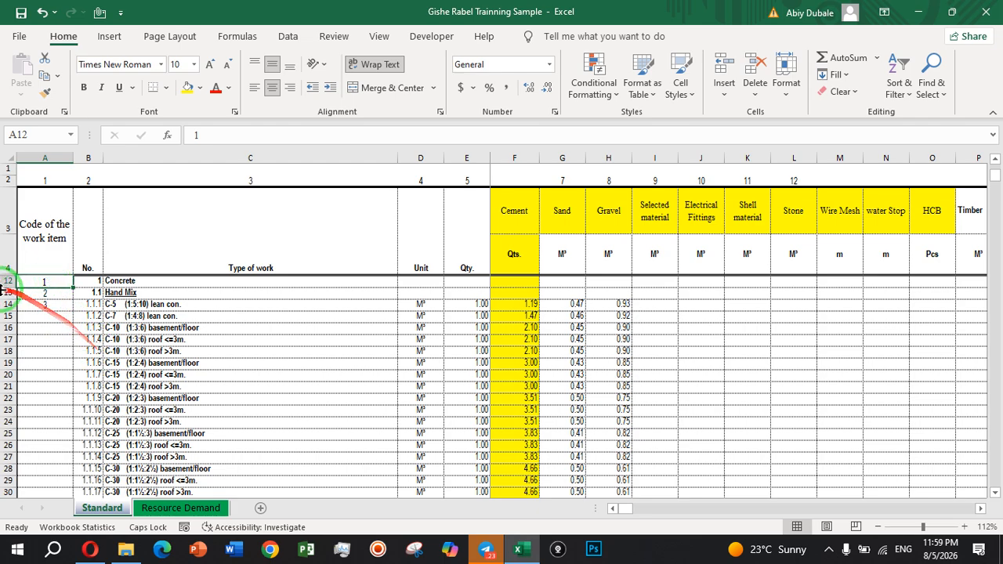
click(48, 305)
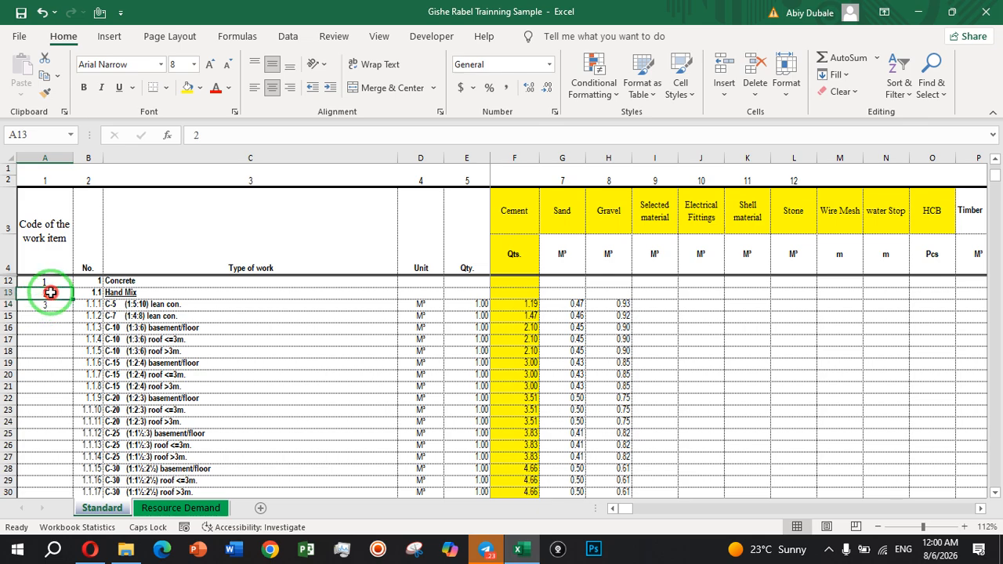
drag(50, 293, 50, 305)
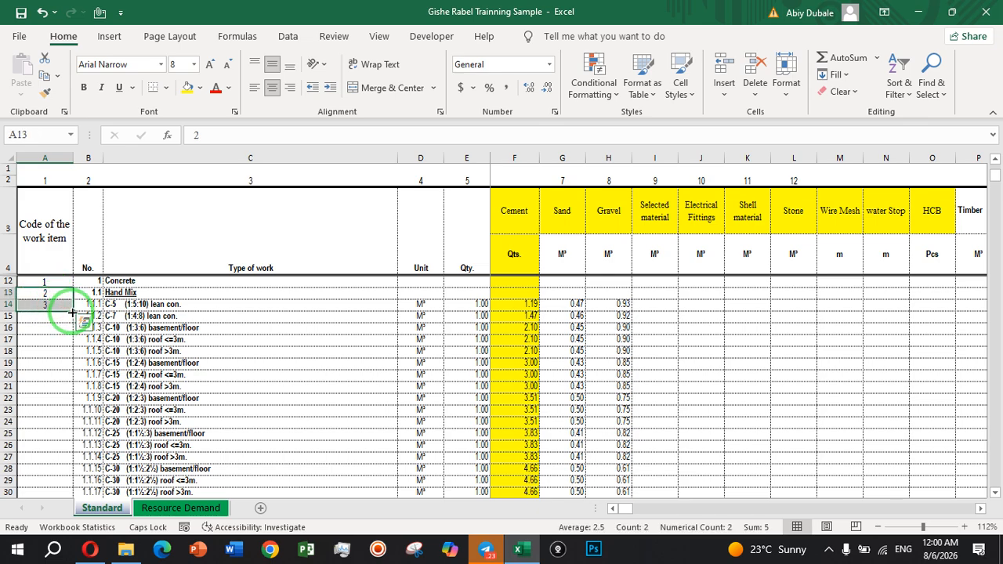
double_click(72, 312)
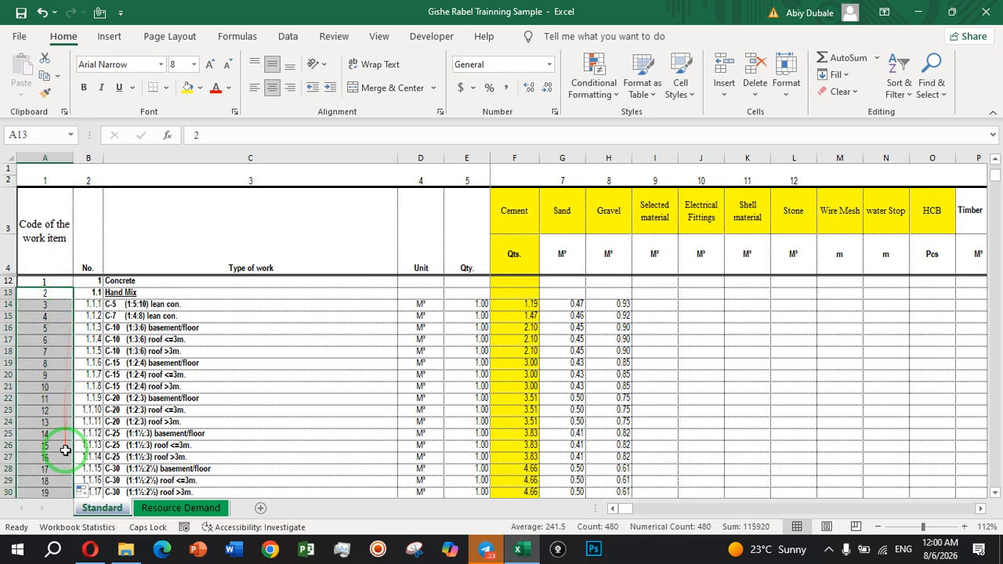
scroll(65, 451, down, 20)
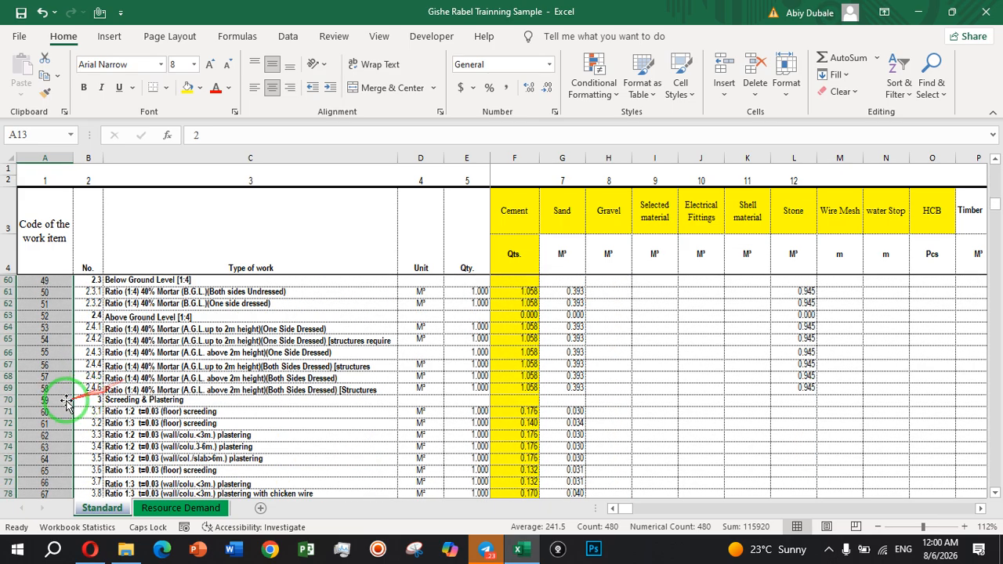
Check the filled work item codes down to the Total row of the Standard sheet and back up to the Concrete heading.
scroll(36, 420, down, 20)
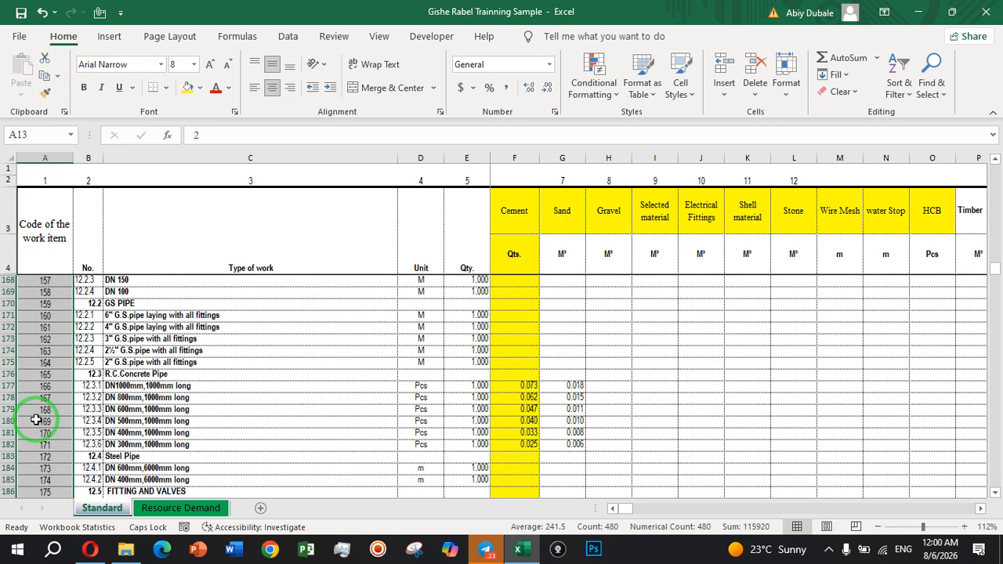
scroll(35, 420, down, 20)
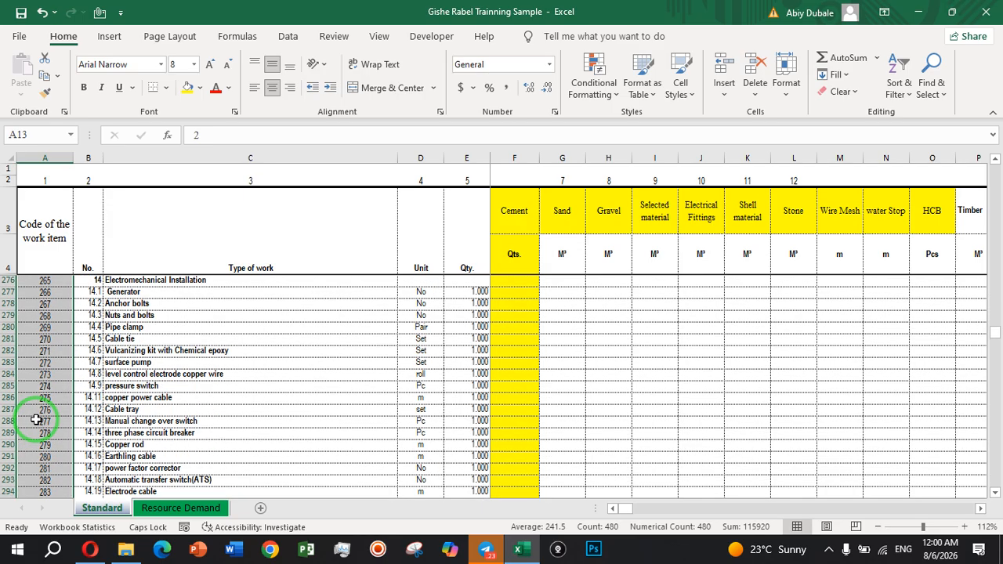
scroll(36, 420, down, 20)
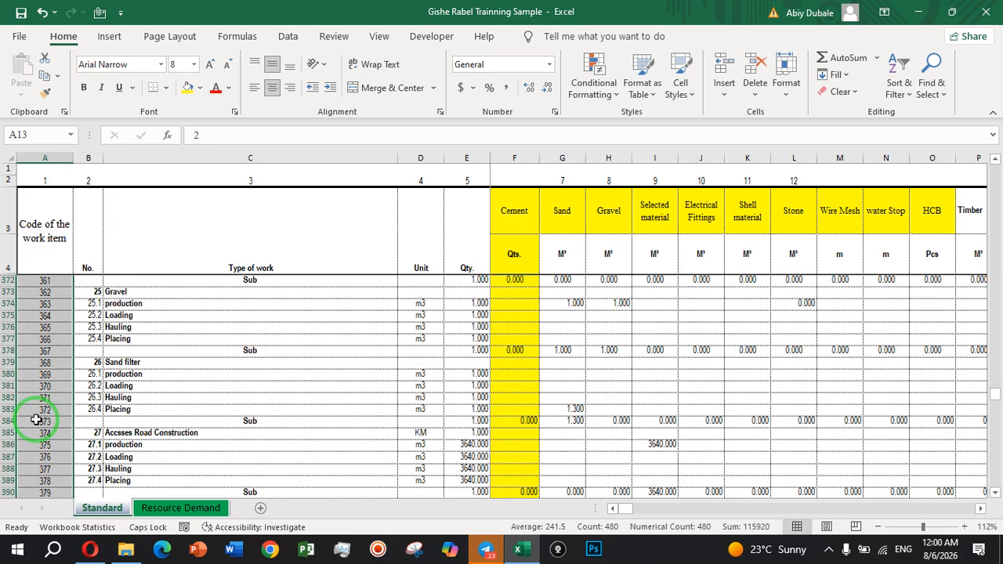
scroll(35, 420, down, 20)
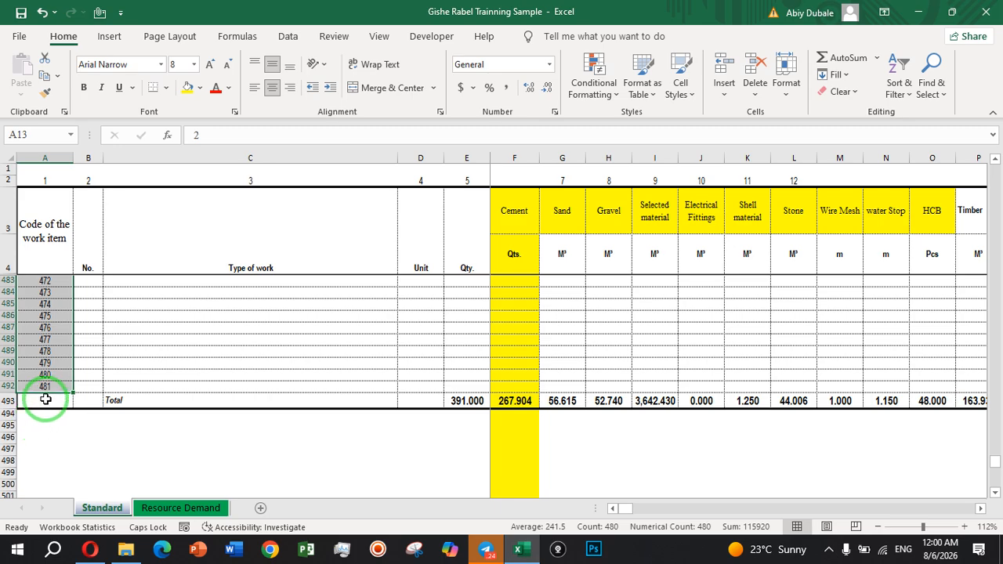
scroll(156, 400, up, 10)
scroll(157, 399, up, 5)
scroll(157, 399, up, 4)
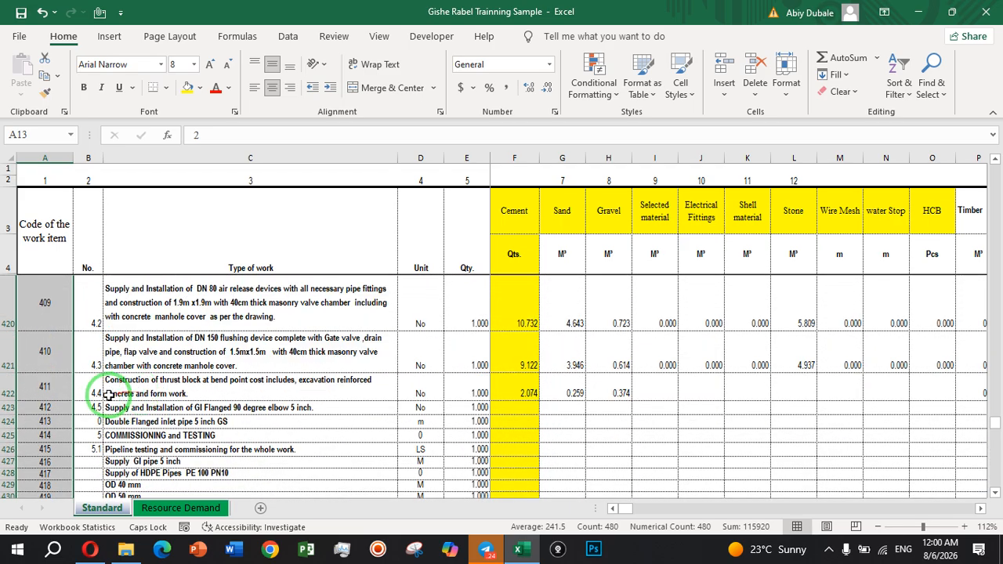
scroll(109, 396, up, 20)
scroll(110, 395, up, 20)
scroll(160, 354, up, 20)
scroll(160, 354, up, 20)
scroll(160, 355, up, 20)
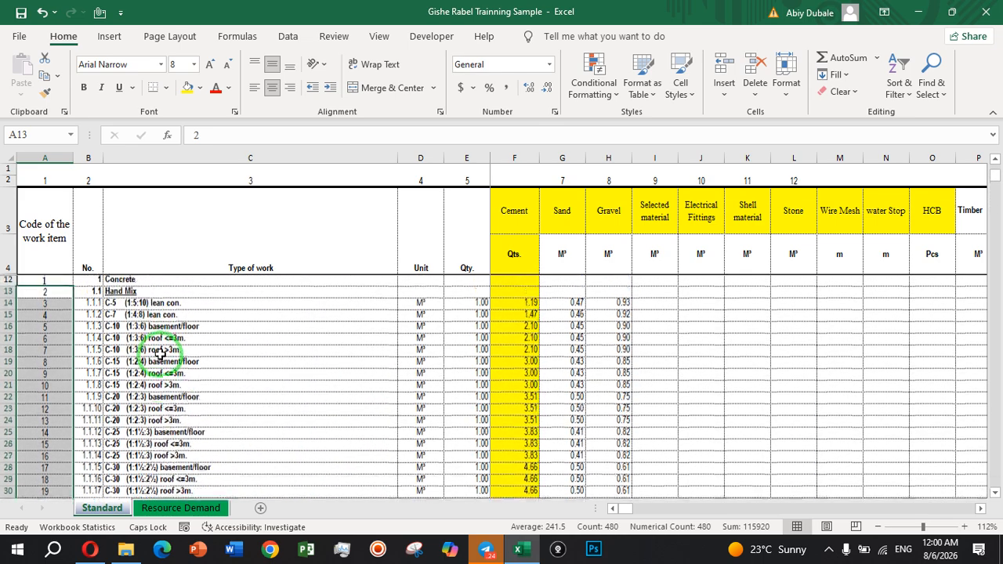
Inspect the codes and numbers of the Concrete and Hand Mix headings and the cement and sand entries of C-5 lean concrete.
click(62, 280)
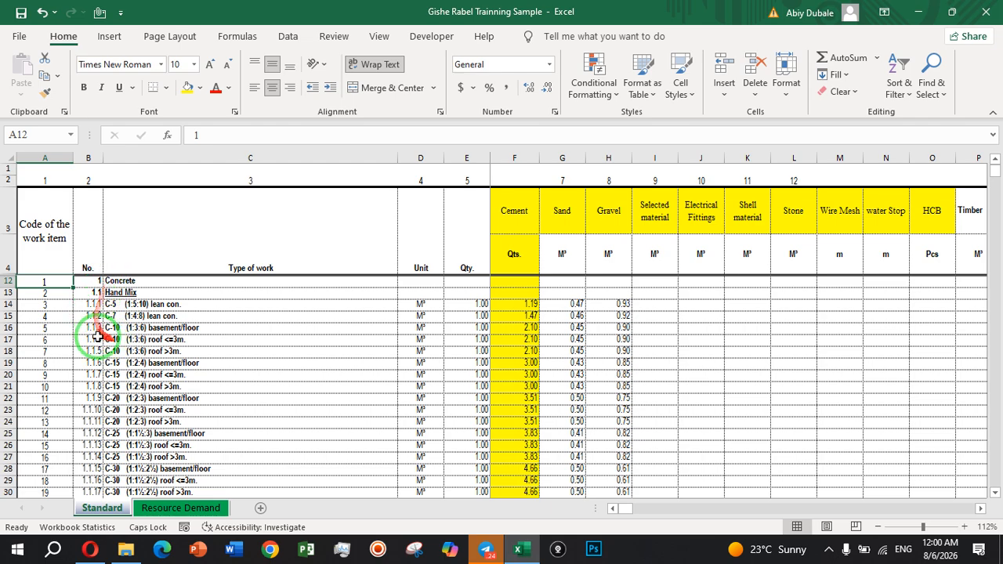
click(104, 281)
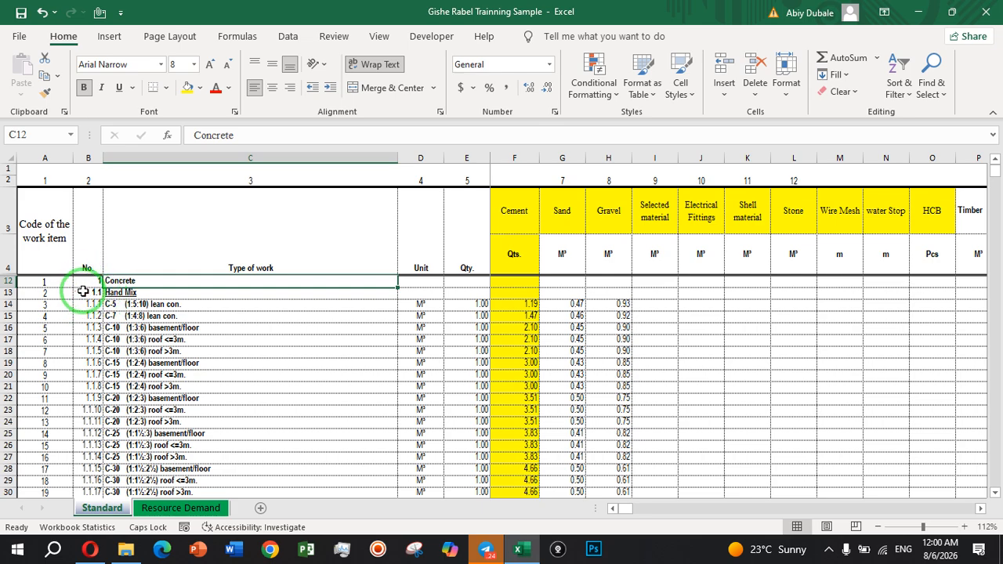
click(97, 292)
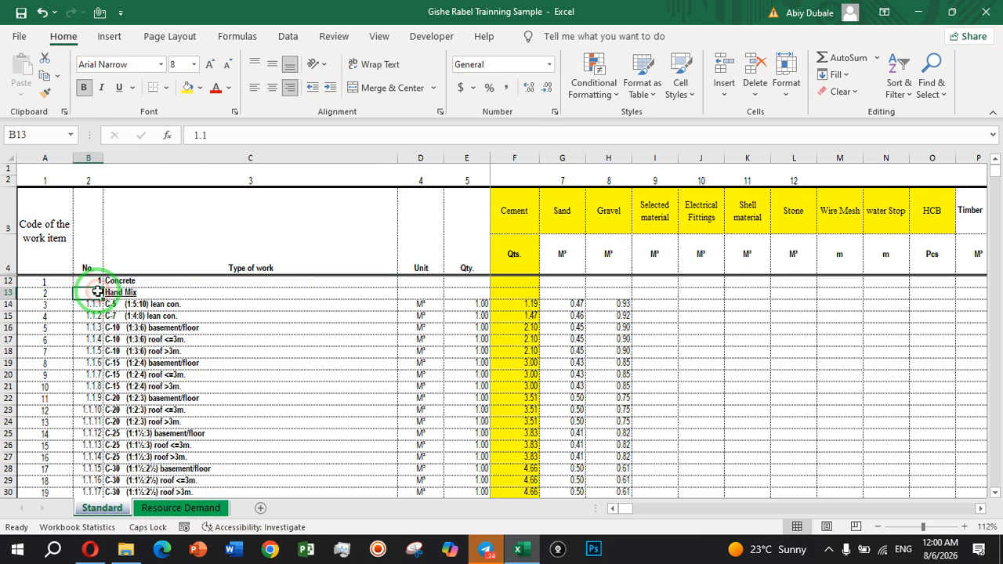
click(55, 292)
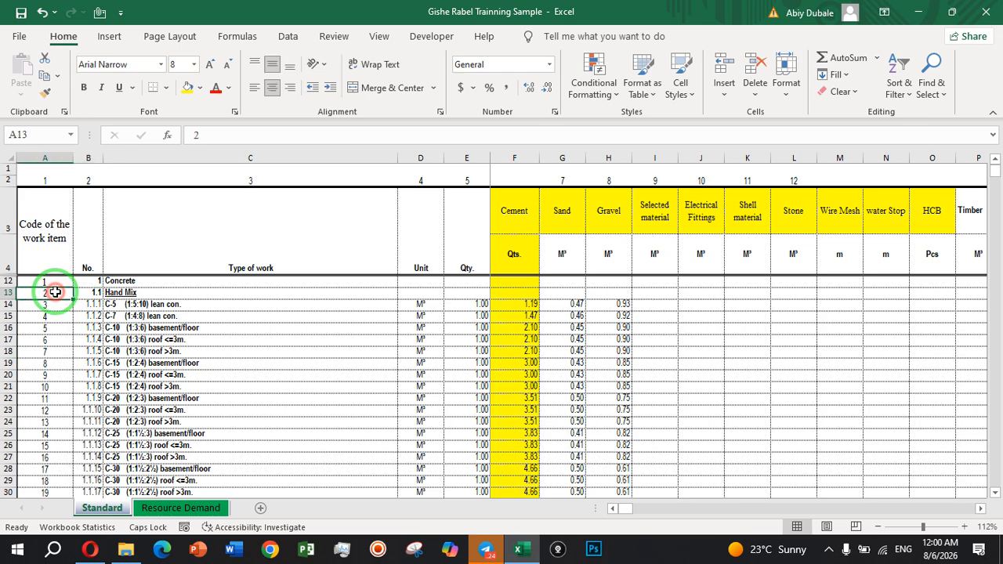
click(110, 281)
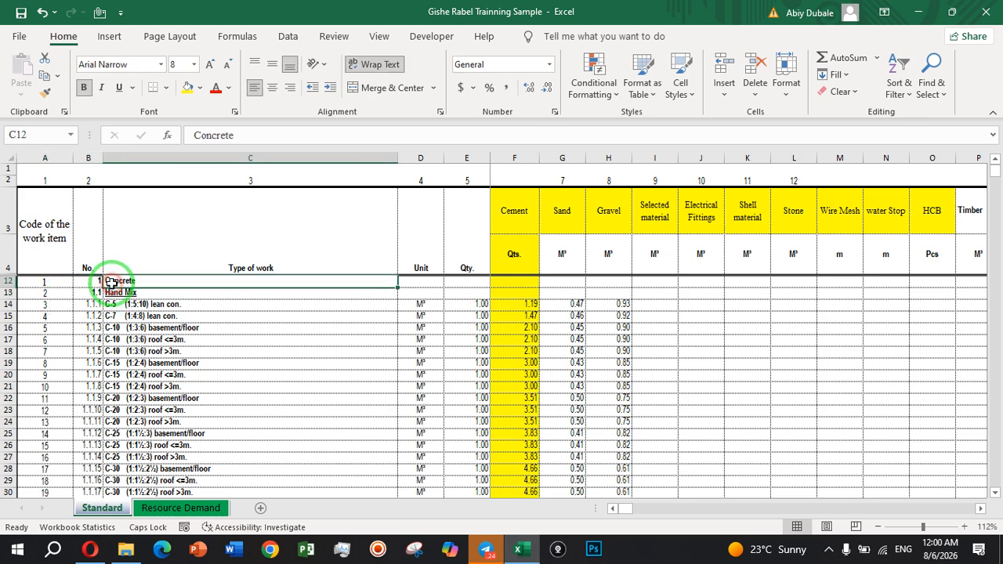
click(516, 285)
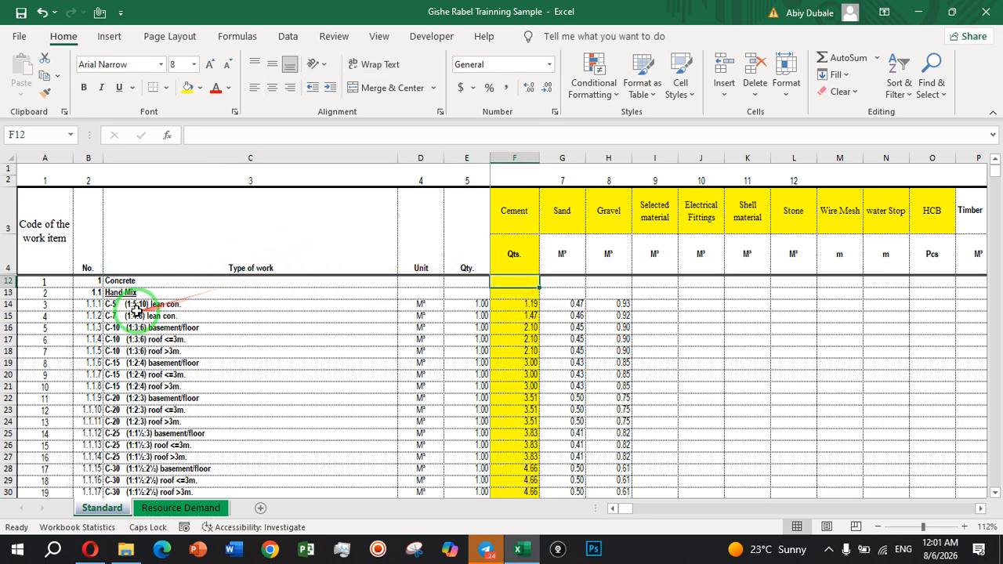
click(520, 304)
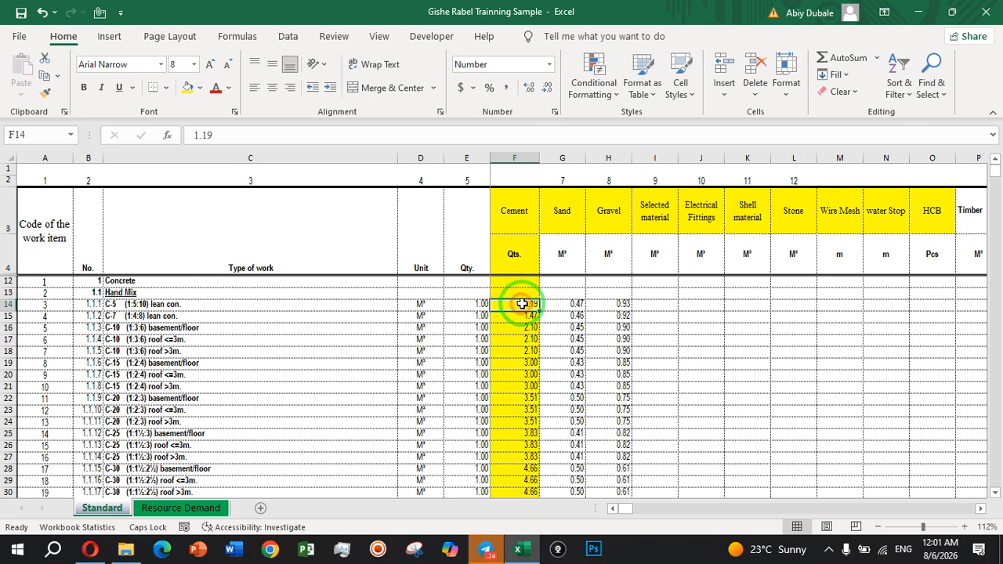
click(562, 305)
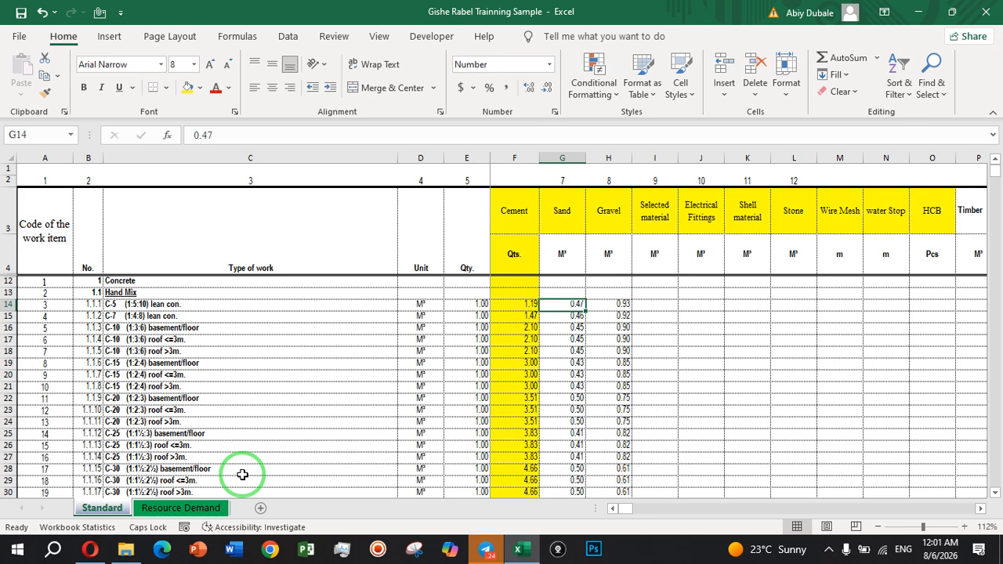
Open the Resource Demand sheet and examine the code, item number and description of the topsoil clearing item in row 8.
click(179, 508)
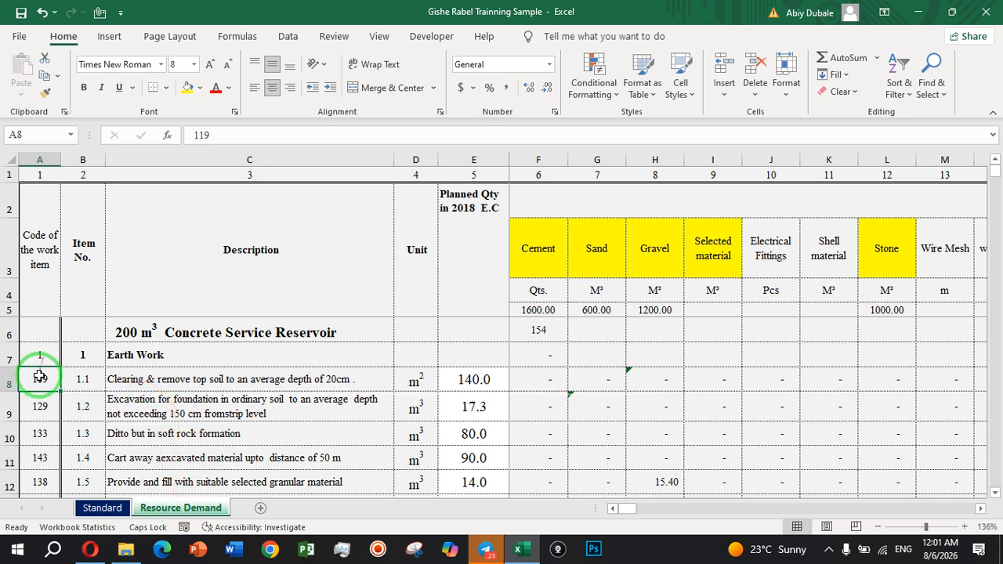
click(130, 380)
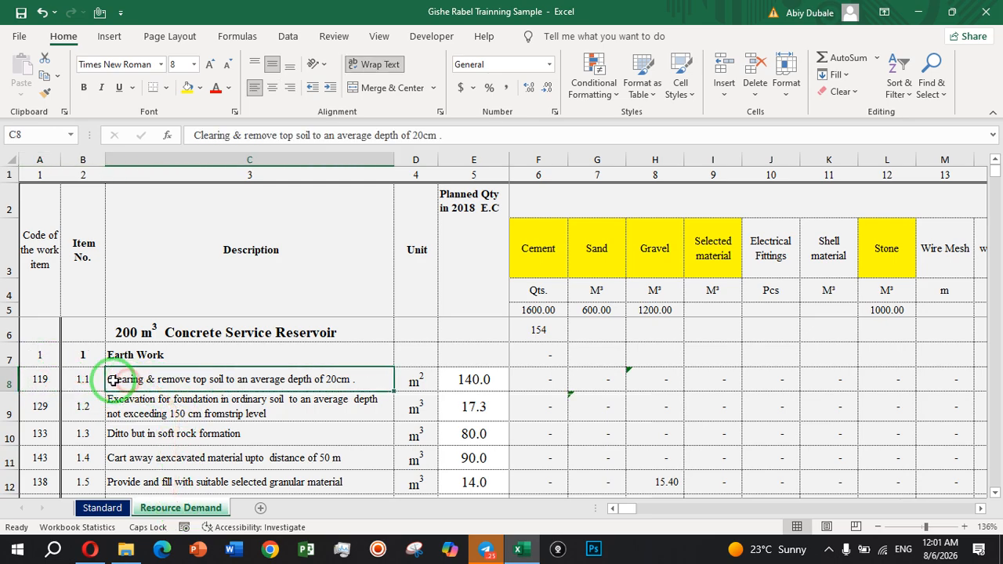
click(83, 382)
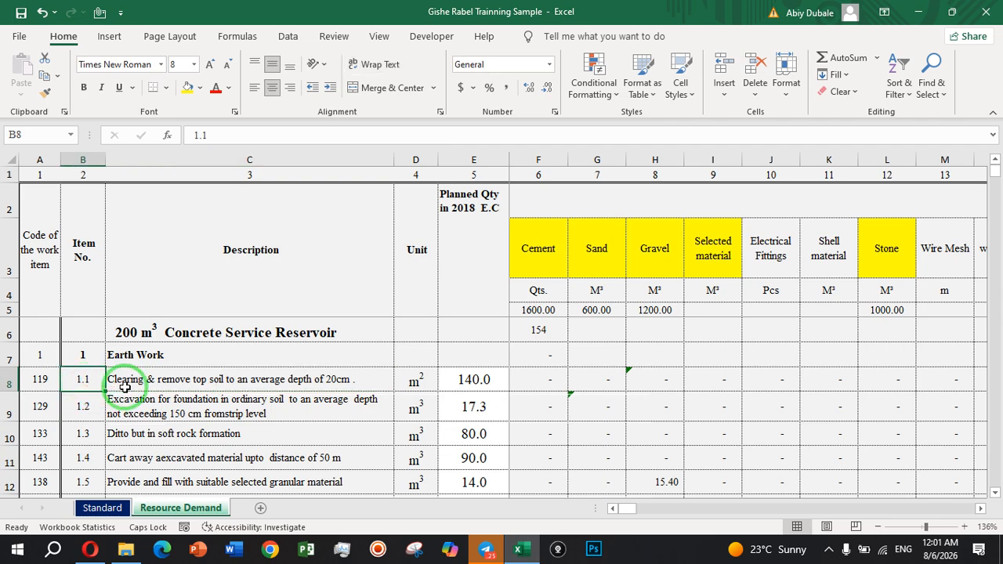
drag(108, 379, 47, 379)
click(42, 378)
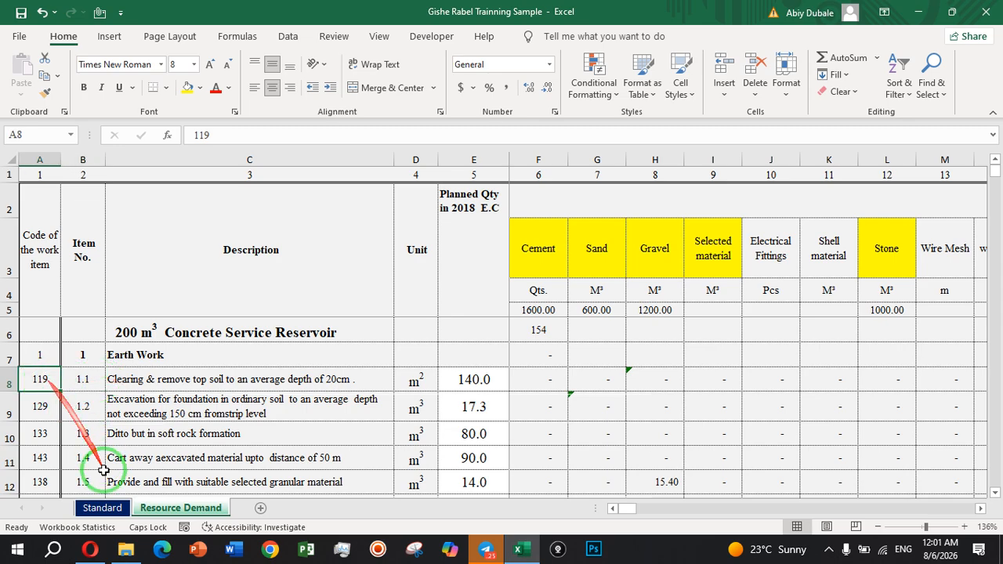
Look up code 119 in the Standard sheet and examine the code, work type and quantity of that Clearing item.
click(103, 507)
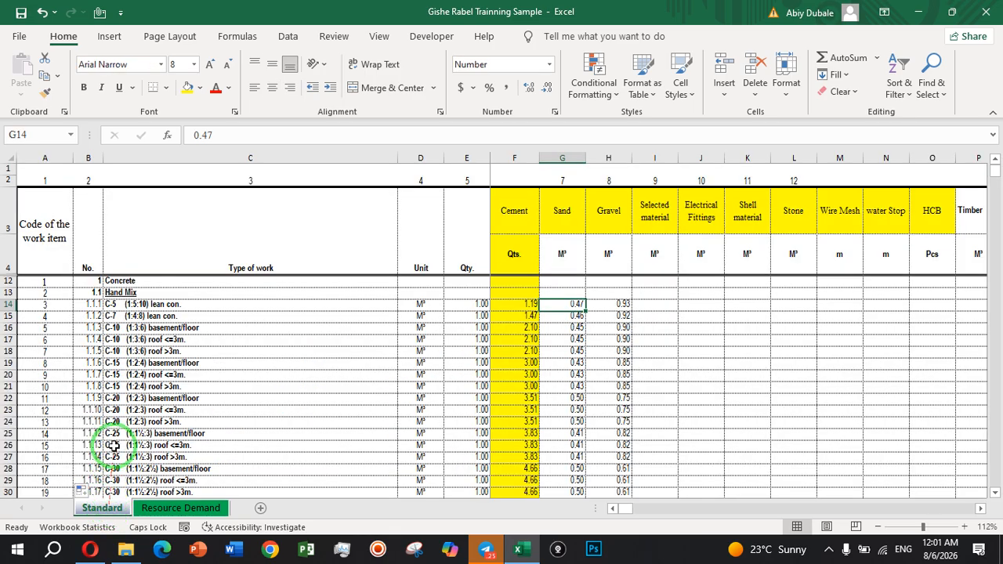
click(117, 420)
scroll(137, 368, down, 11)
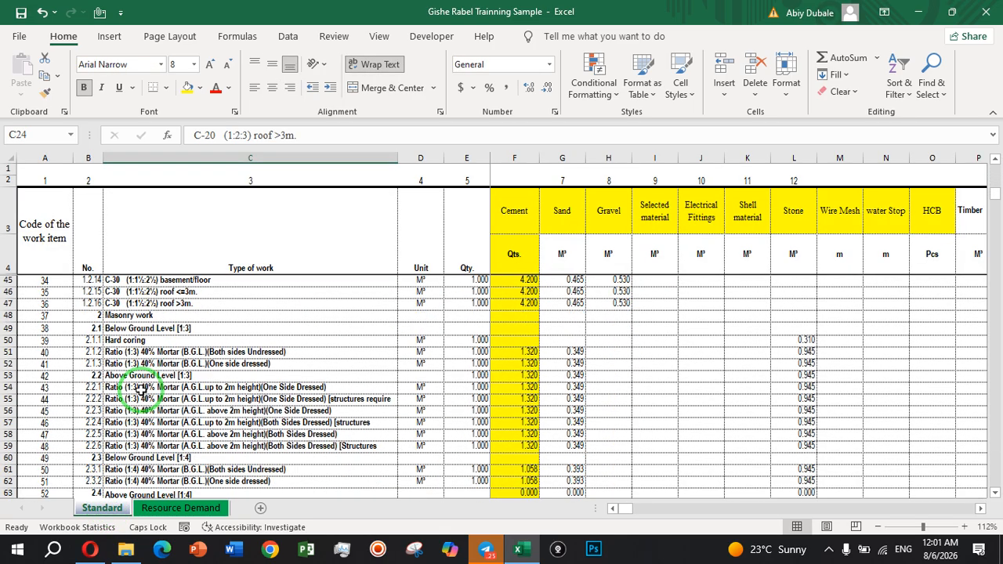
scroll(139, 389, down, 20)
scroll(139, 390, down, 5)
scroll(140, 389, up, 5)
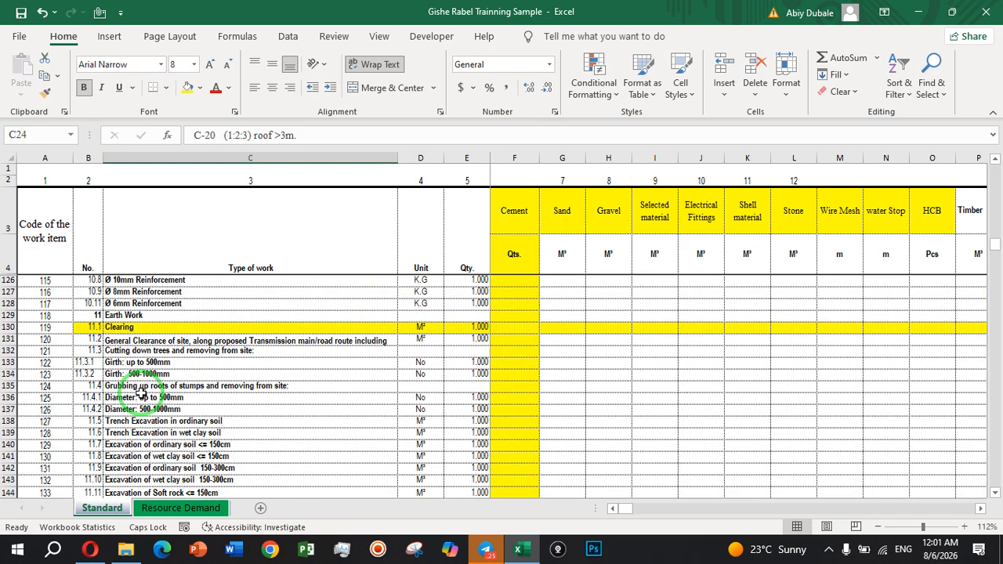
scroll(139, 389, up, 3)
click(48, 436)
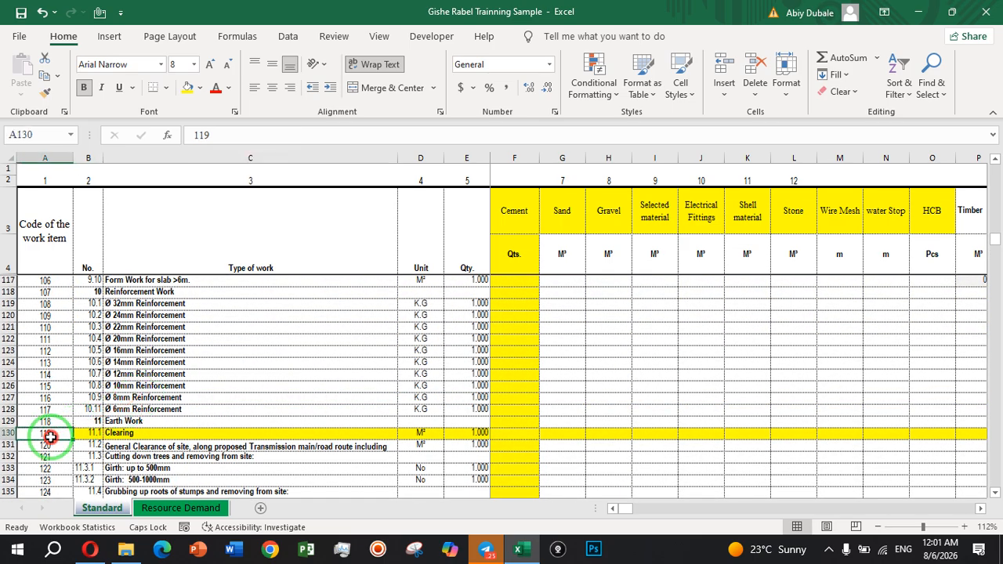
click(129, 433)
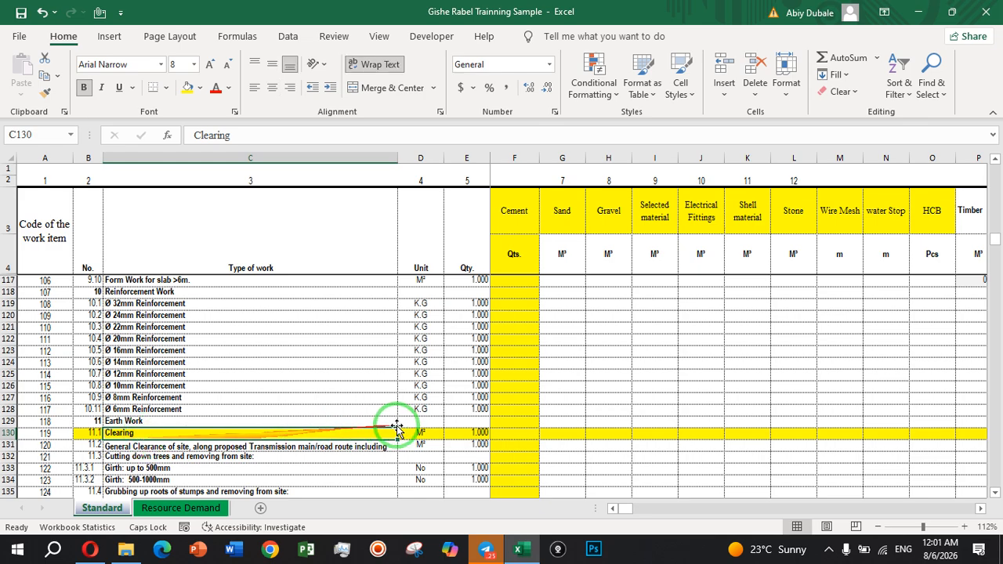
click(467, 433)
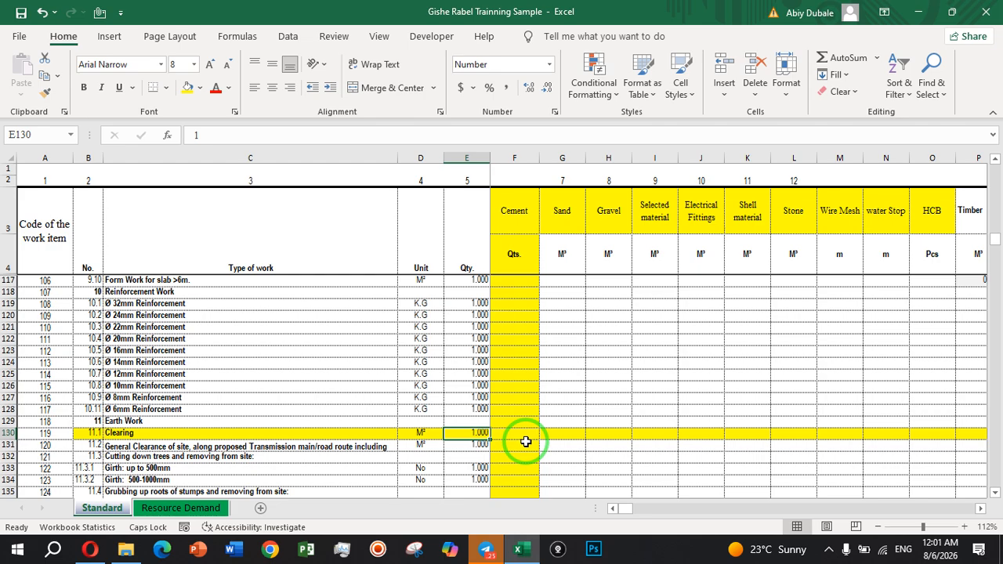
Return to the Resource Demand sheet and check the work item codes of the excavation, soft rock and cart away items in A9:A11.
click(198, 508)
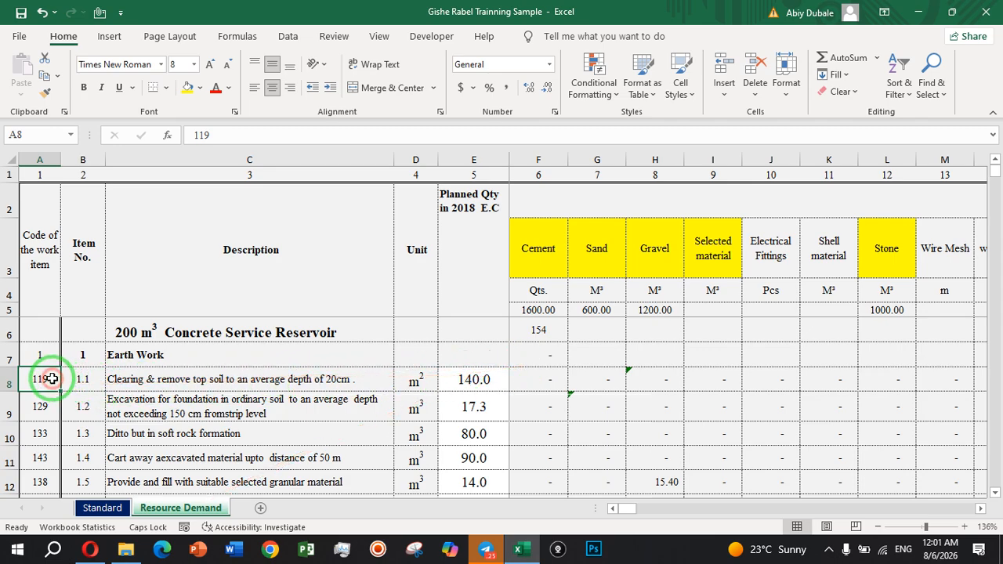
click(124, 413)
click(47, 404)
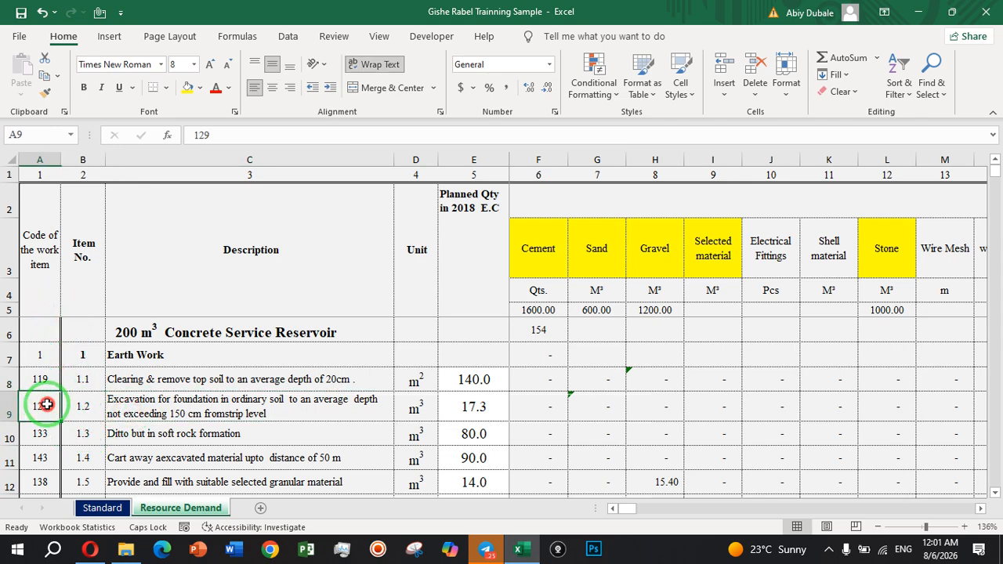
click(45, 436)
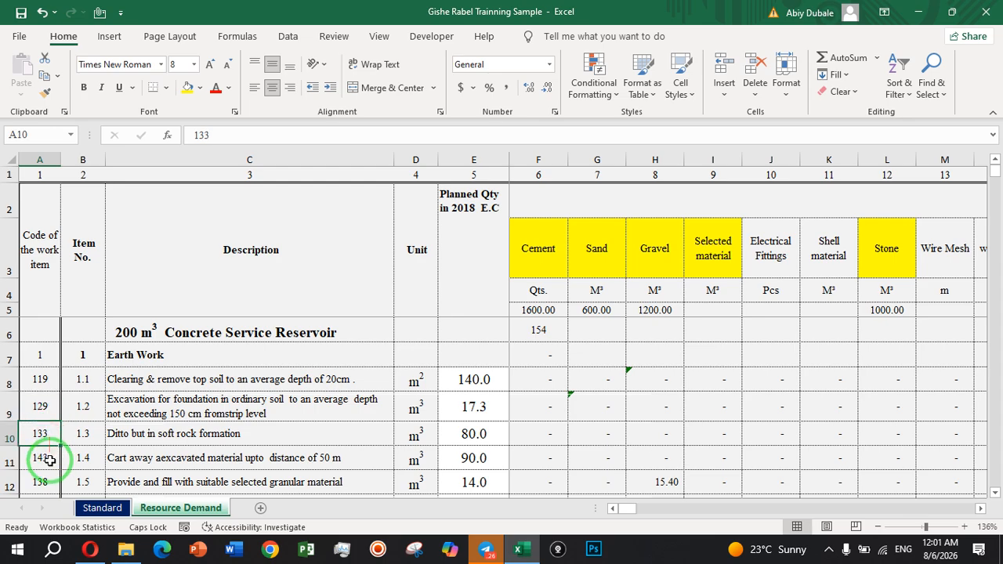
click(50, 461)
Check the codes given to the Earth Work and CONCRETE WORK heading rows and read the item descriptions between them.
click(56, 354)
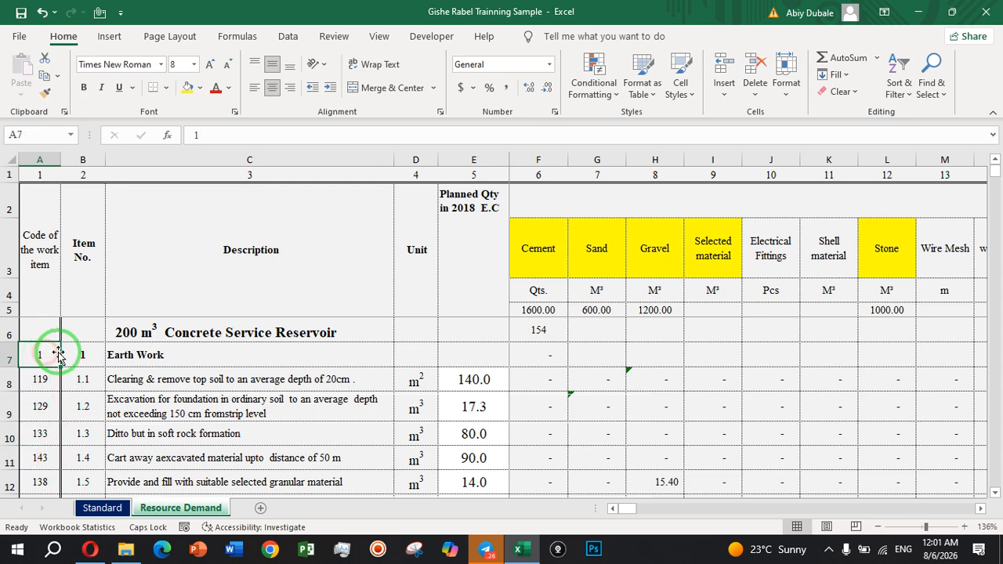
click(156, 354)
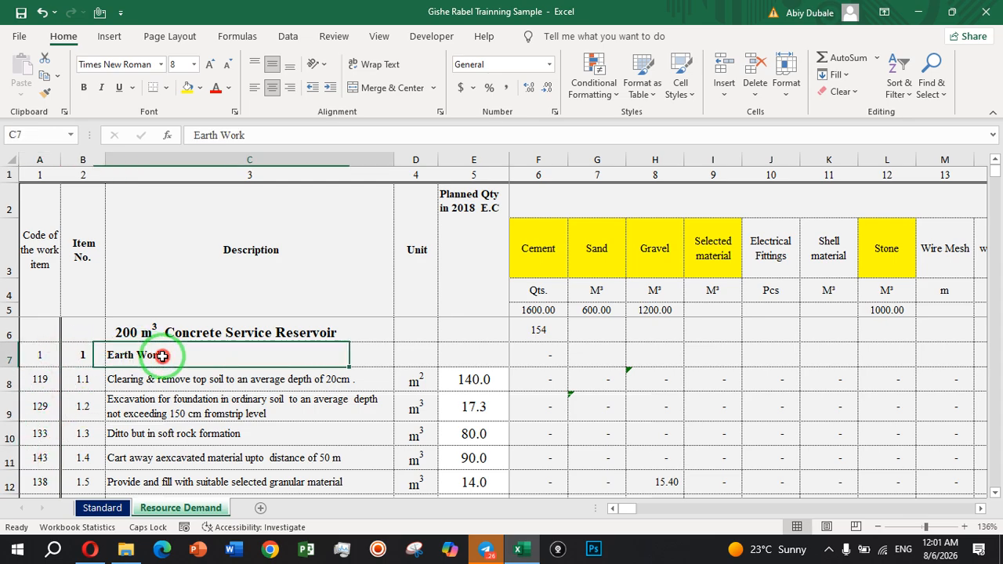
click(100, 365)
click(132, 448)
key(Down)
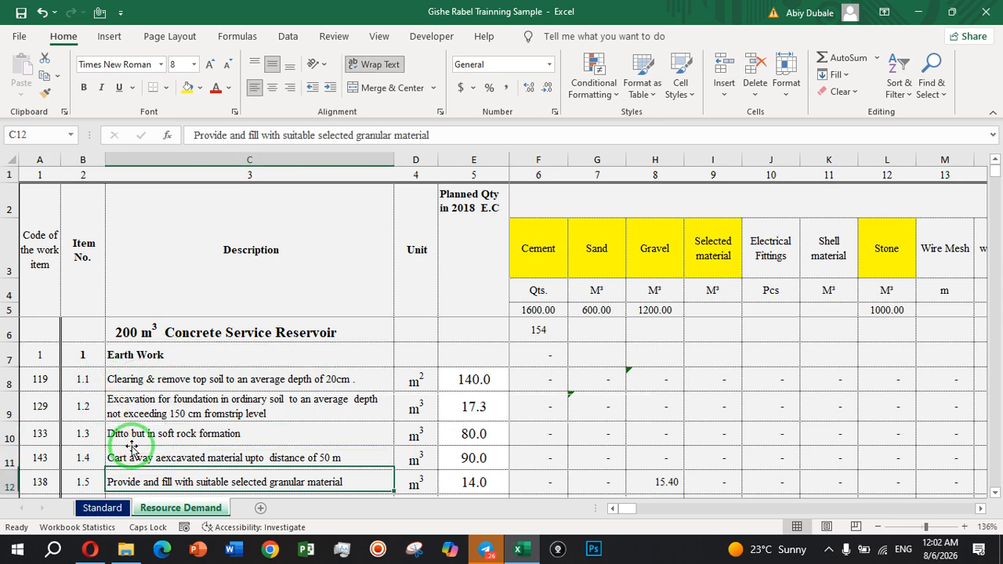
key(Down)
key(Down)
key(Down)
key(Down)
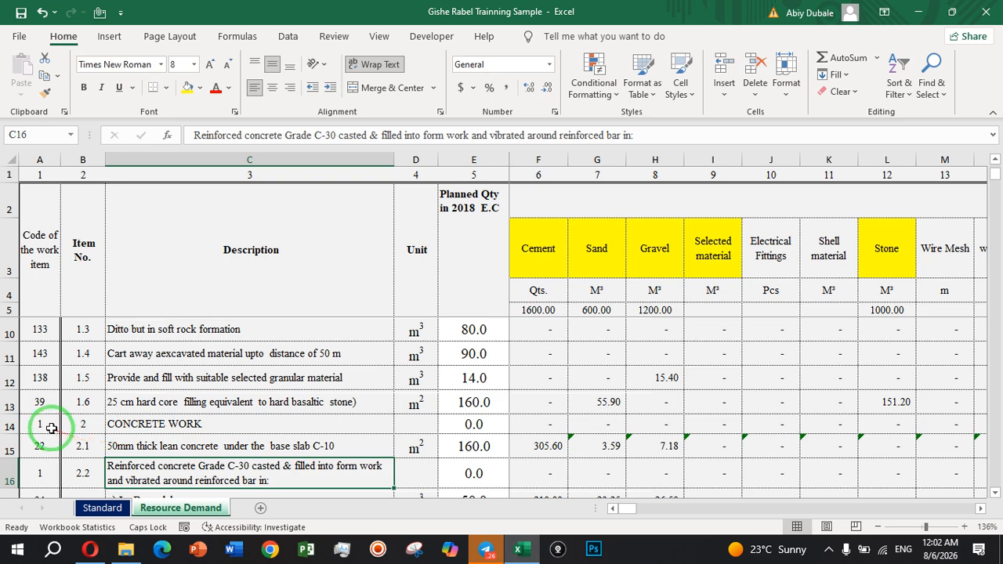
click(52, 427)
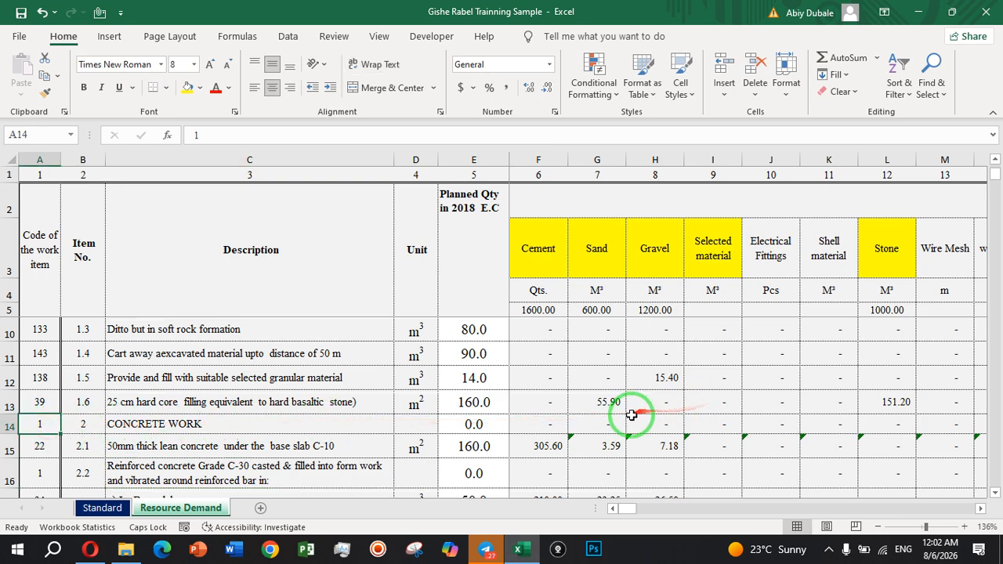
scroll(571, 370, up, 2)
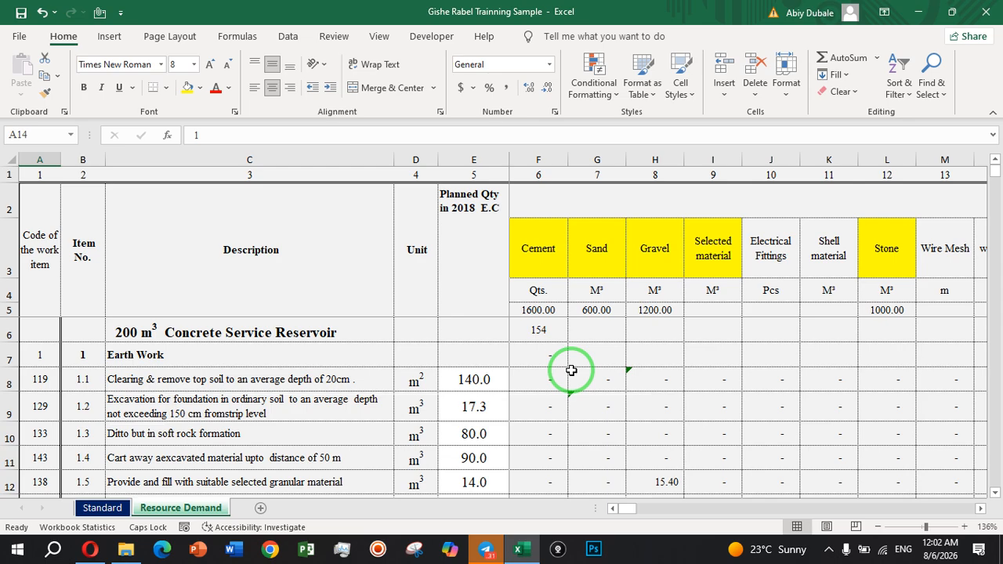
Examine the resource headings in row 3 of the Resource Demand sheet from Cement across to Mason and return to column A.
click(548, 240)
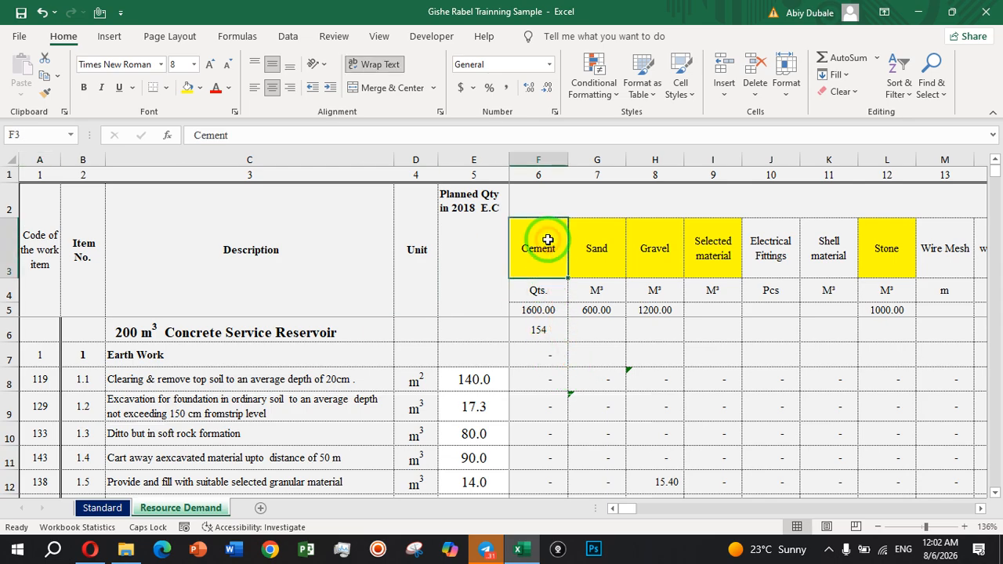
key(Right)
key(Right)
key(Right)
key(Right)
key(Right)
key(Right)
key(Right)
key(Right)
key(Right)
key(Right)
key(Right)
key(Right)
key(Right)
key(Right)
key(Right)
key(Right)
key(Right)
key(Right)
key(Right)
key(Right)
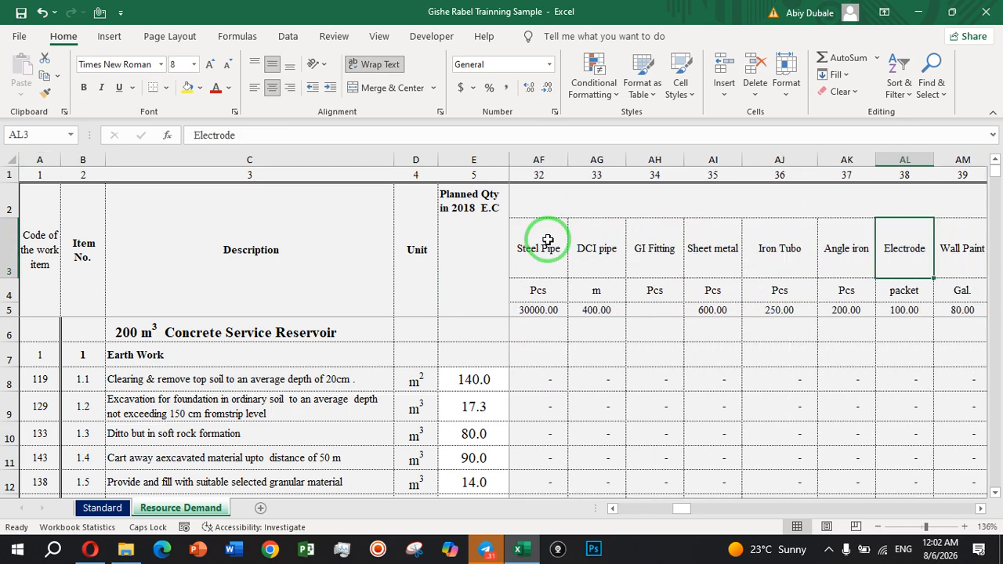
key(Right)
key(Right)
key(Right)
key(Right)
key(Right)
key(Right)
key(Right)
key(Right)
key(Right)
key(Right)
key(Right)
key(Right)
key(Right)
key(Right)
key(Right)
key(Right)
key(Right)
key(Right)
key(Right)
key(Right)
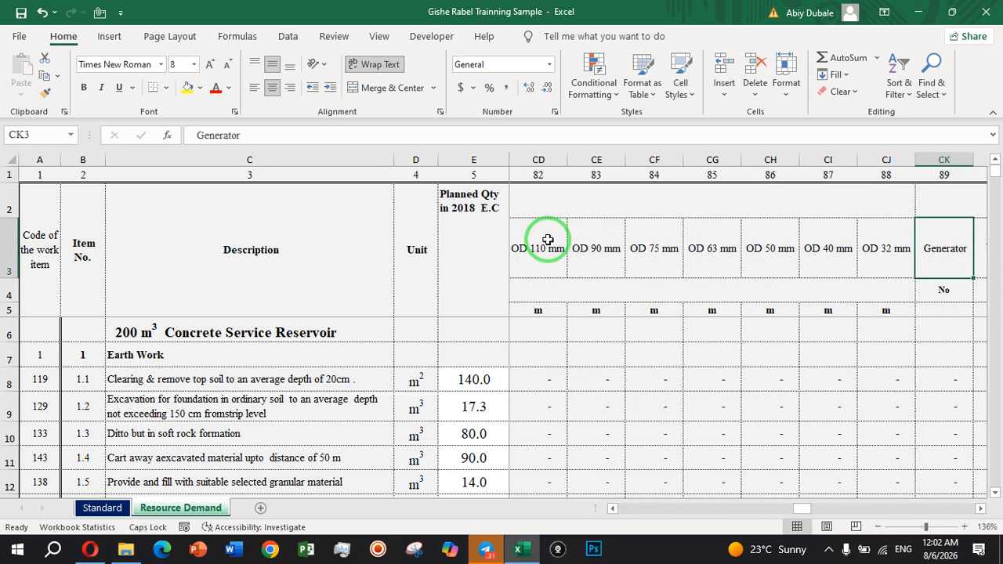
key(Right)
key(Right)
key(Right)
key(Right)
key(Right)
key(Right)
key(Right)
key(Right)
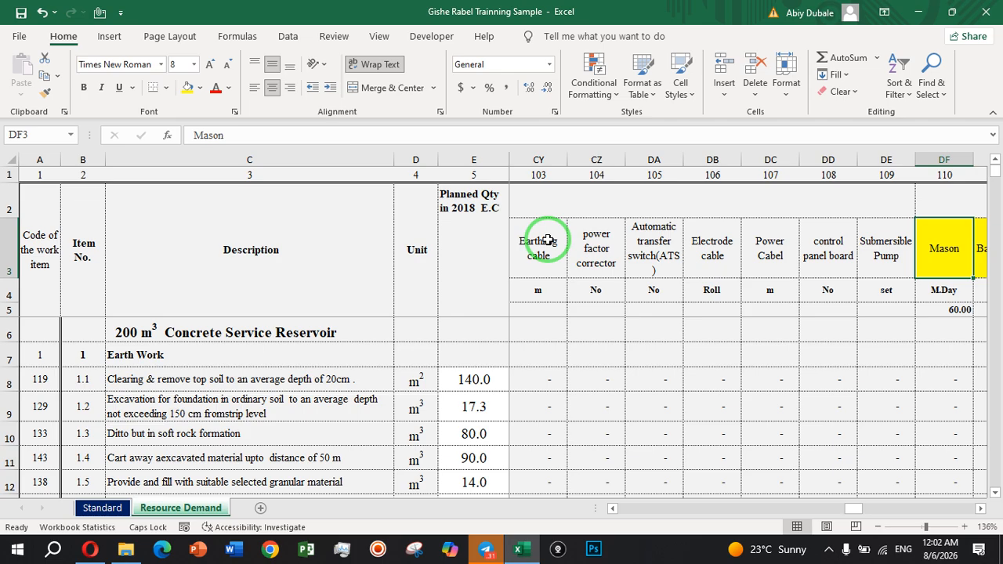
key(Left)
key(Left)
key(Left)
key(Left)
key(Left)
key(Left)
key(Left)
key(Left)
key(Left)
key(Left)
key(Left)
key(Left)
key(Left)
key(Left)
key(Left)
key(Left)
key(Left)
key(Left)
key(Left)
key(Left)
key(Left)
key(Left)
key(Left)
key(Left)
key(Left)
key(Left)
key(Left)
key(Left)
key(Left)
key(Left)
key(Left)
key(Left)
key(Left)
key(Left)
key(Left)
key(Left)
key(Left)
key(Left)
key(Left)
key(Left)
key(Left)
key(Left)
key(Left)
key(Left)
key(Left)
key(Left)
key(Left)
key(Left)
key(Left)
key(Left)
key(Left)
key(Left)
key(Left)
key(Left)
key(Left)
key(Left)
key(Left)
key(Left)
key(Left)
key(Left)
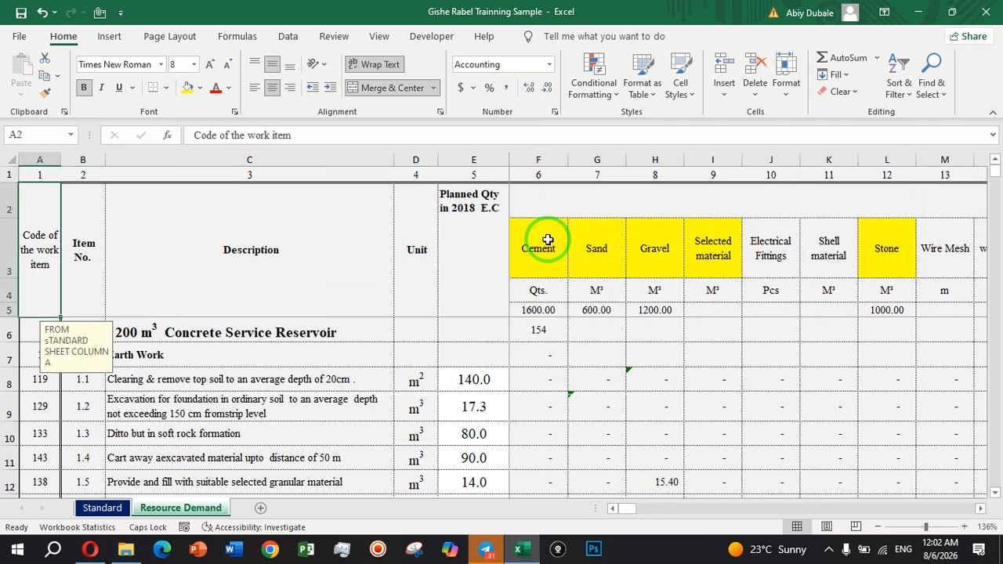
Compare the material headings and their column numbers in the Standard sheet with those in the Resource Demand sheet.
click(102, 508)
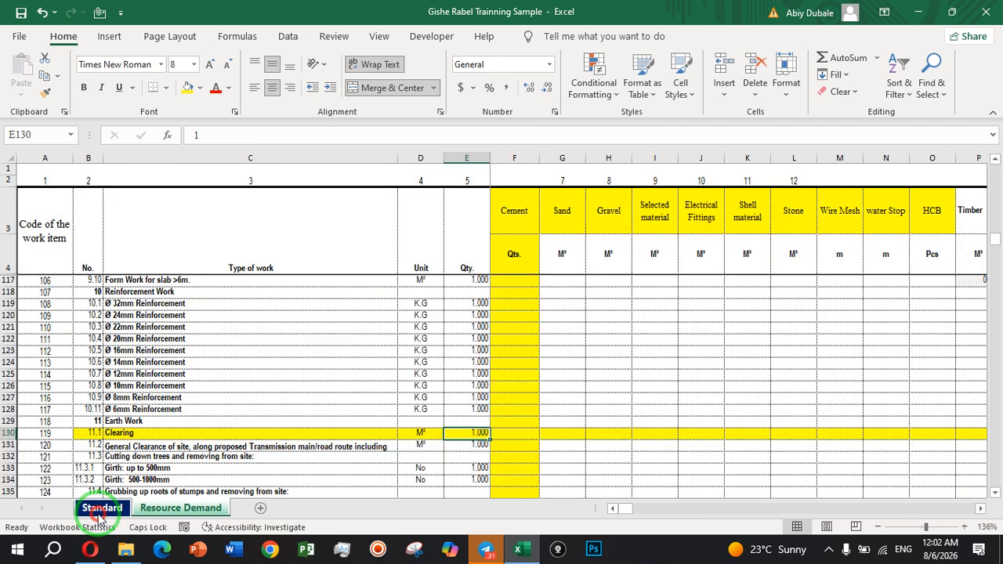
click(558, 205)
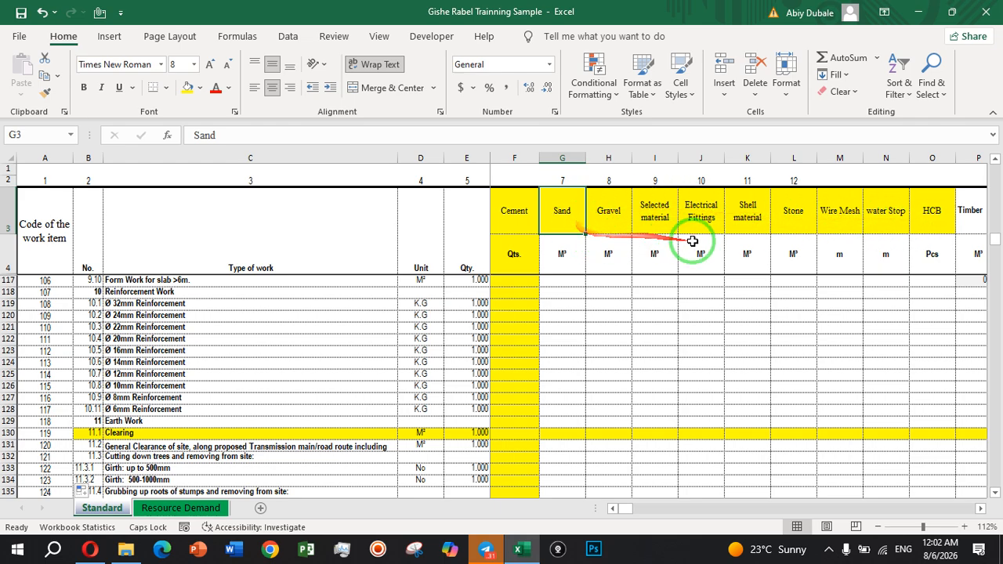
click(182, 508)
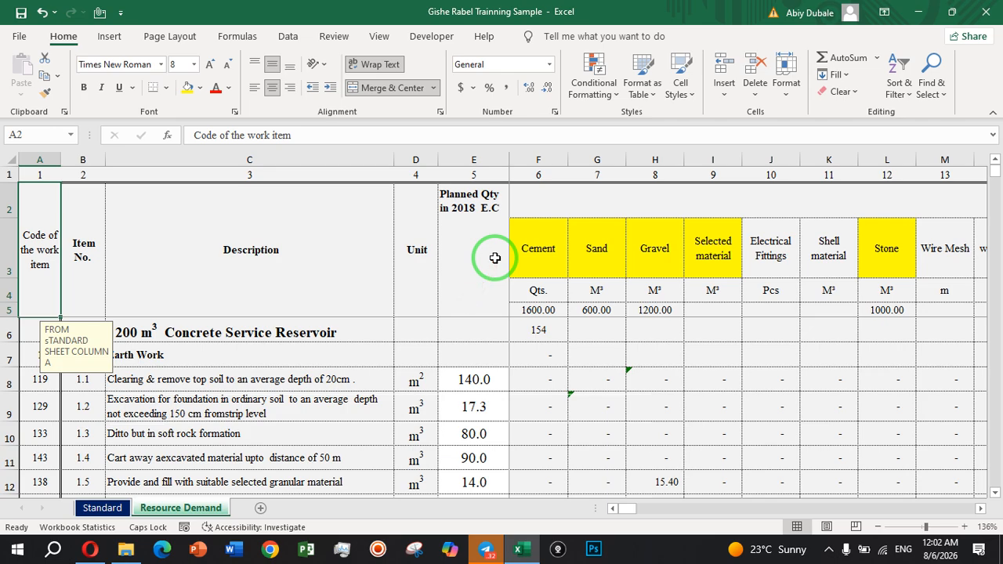
click(592, 255)
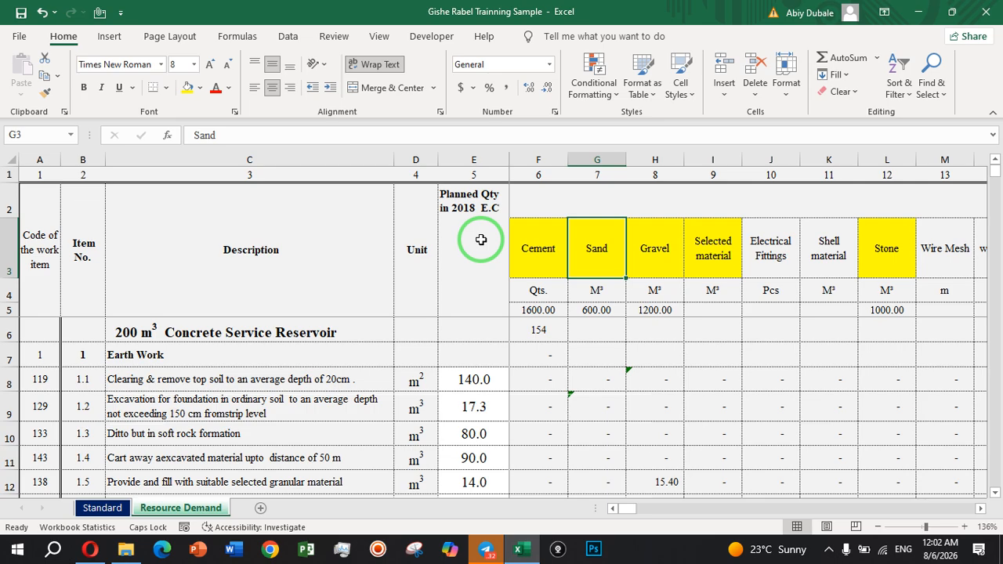
click(538, 174)
click(540, 240)
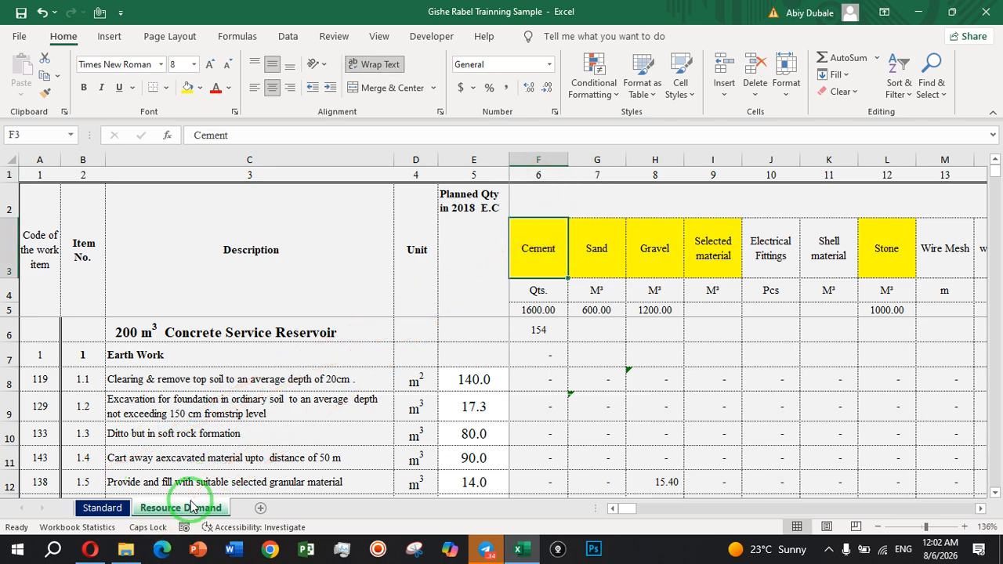
Examine the codes and work types in the Standard sheet from the reinforcement items back to the first Concrete items.
click(102, 508)
click(43, 327)
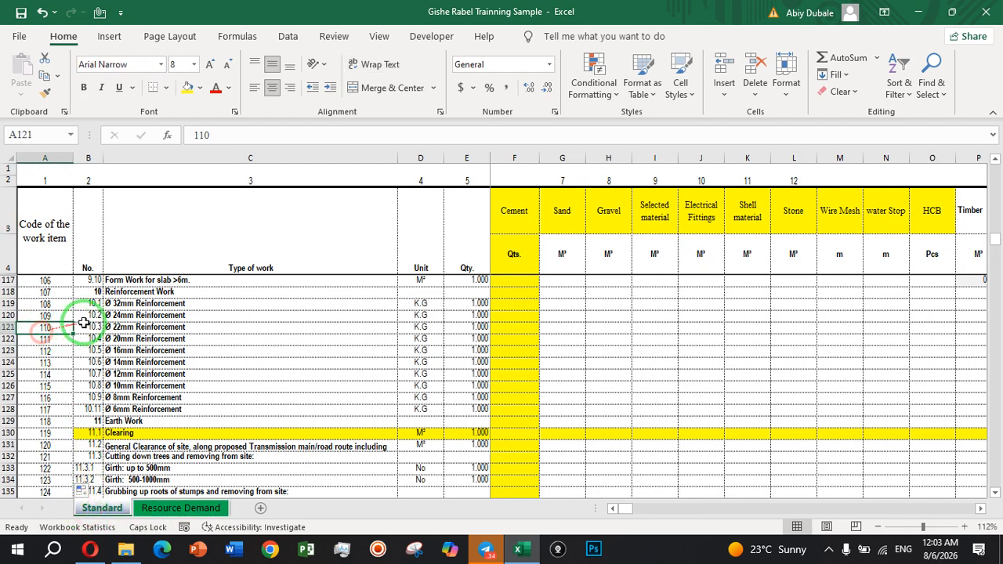
click(134, 306)
click(156, 365)
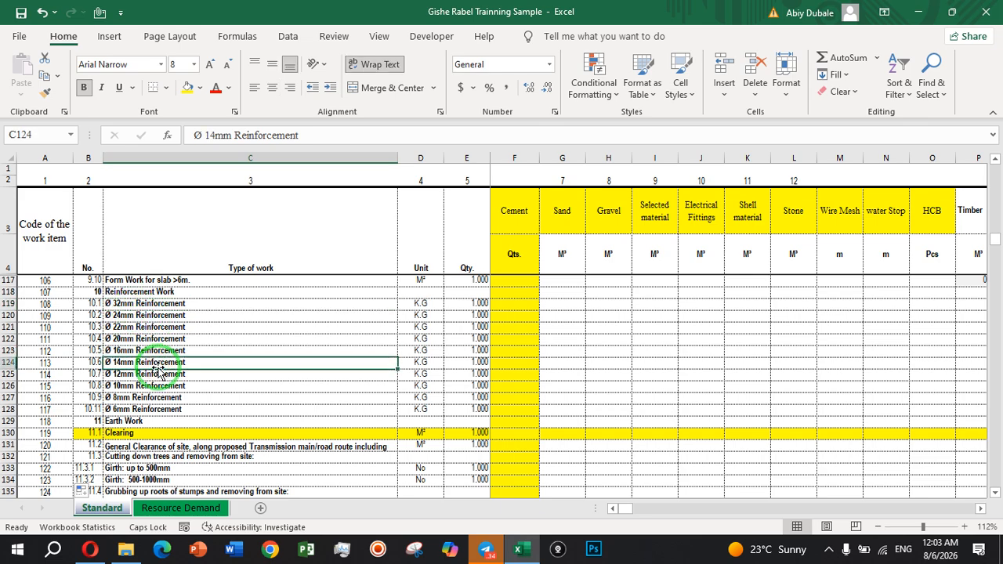
scroll(159, 370, up, 2)
scroll(146, 361, up, 20)
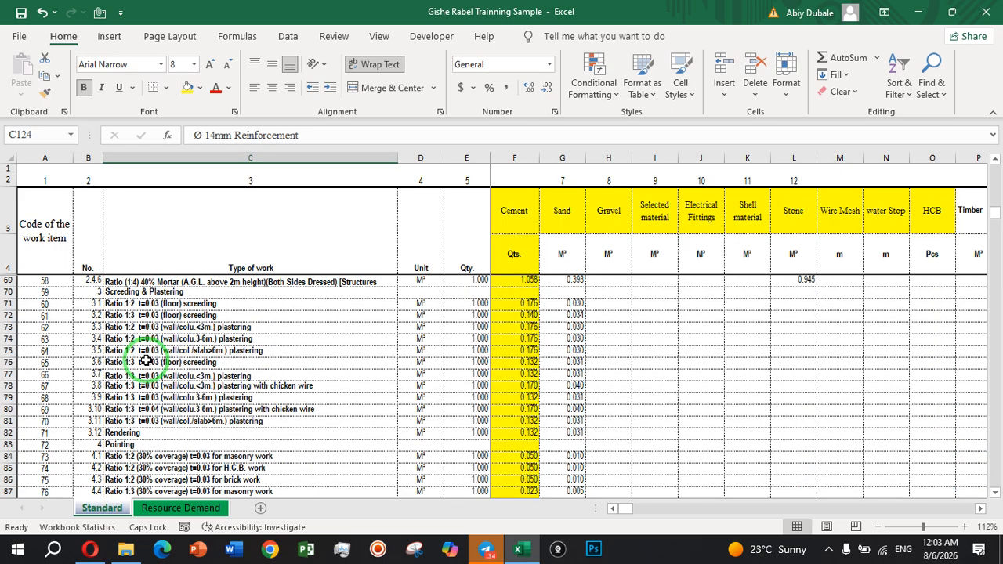
scroll(146, 360, up, 2)
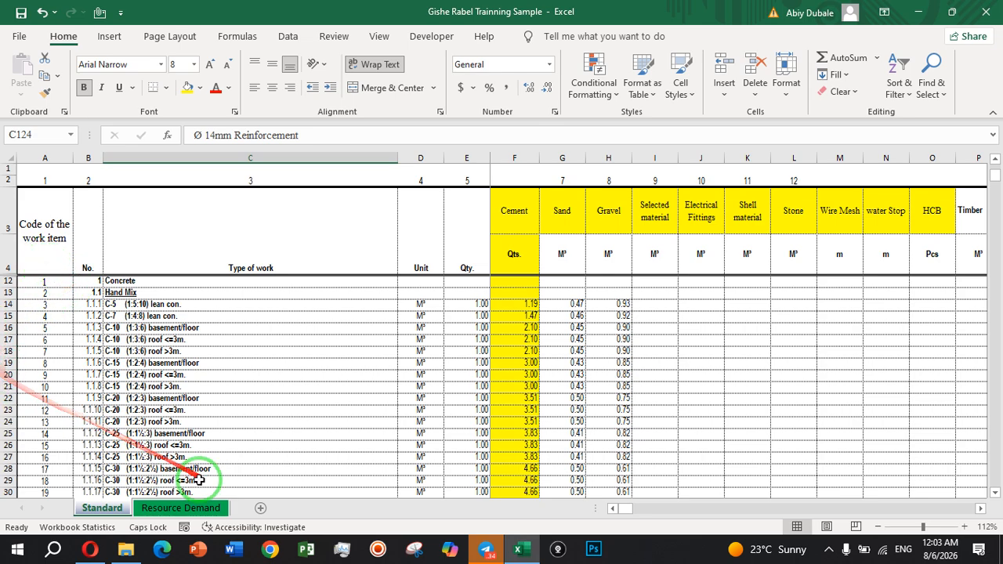
Review the work item codes, descriptions and planned quantities of the earthwork, concrete and formwork items in the Resource Demand sheet.
click(190, 507)
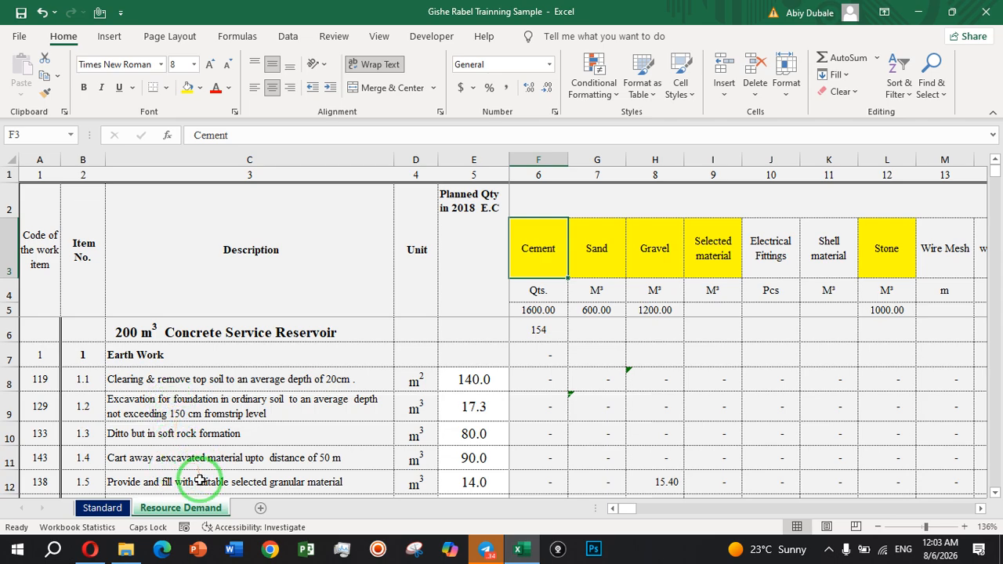
scroll(195, 436, down, 20)
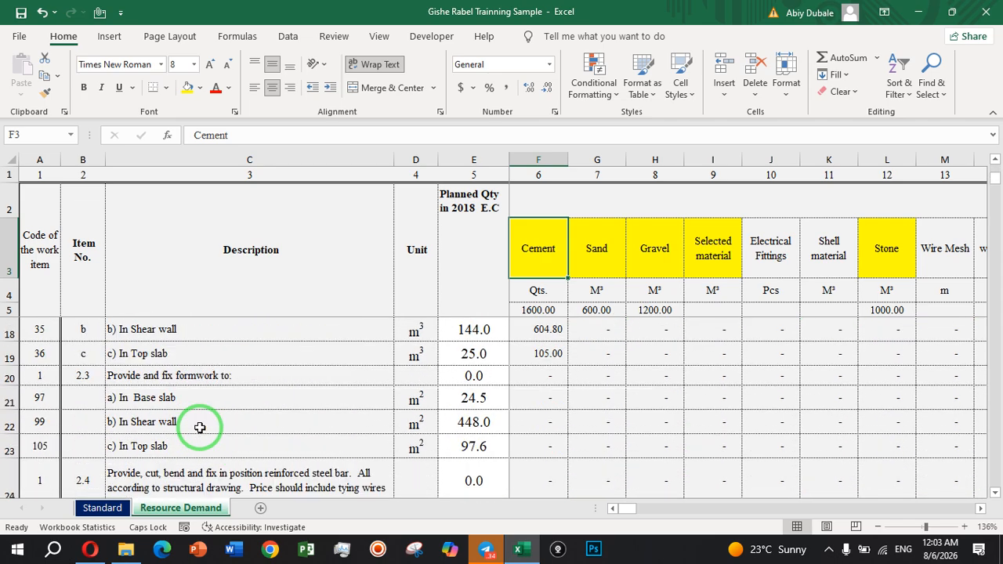
scroll(196, 425, up, 15)
scroll(82, 409, up, 4)
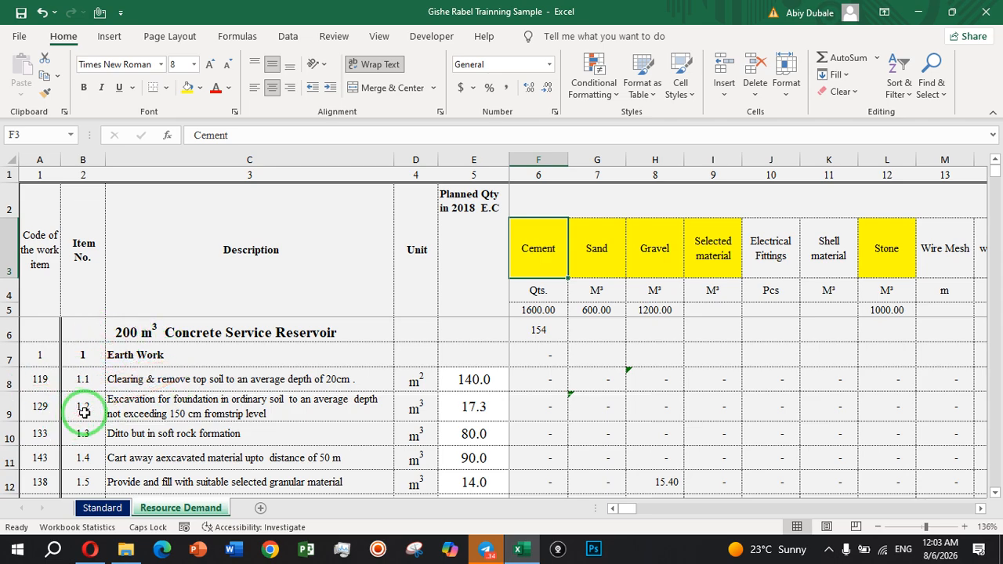
scroll(143, 385, down, 1)
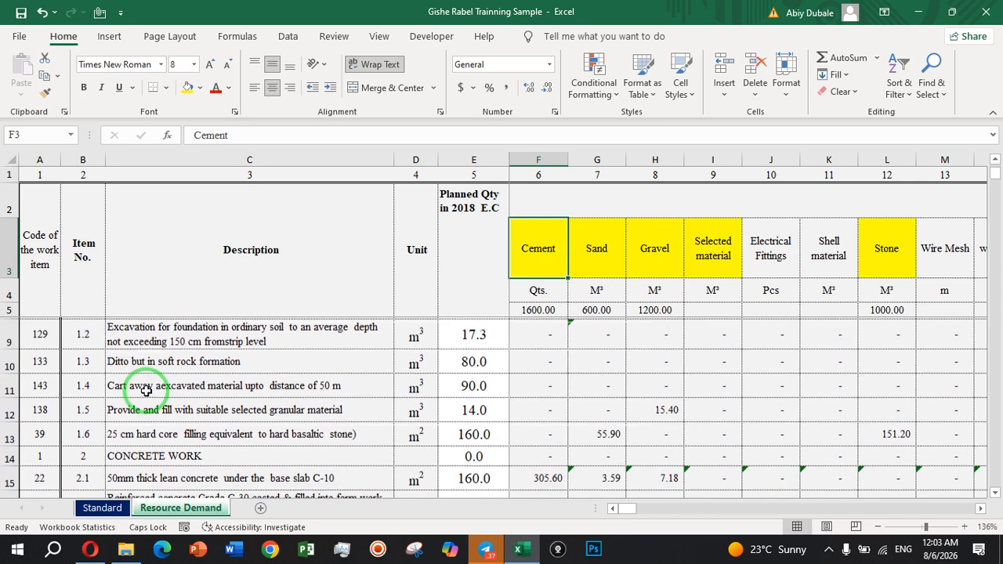
scroll(149, 391, down, 2)
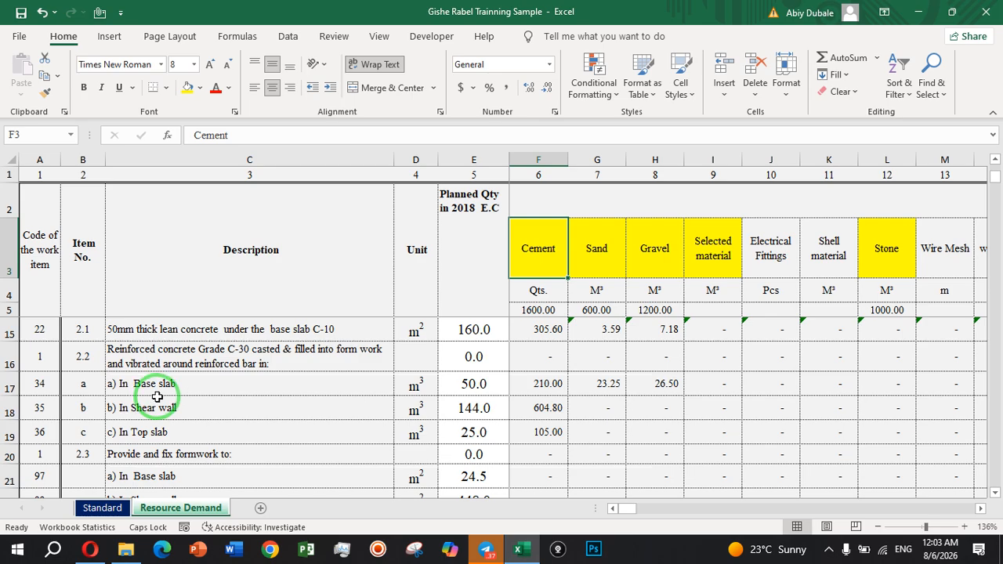
scroll(158, 397, up, 3)
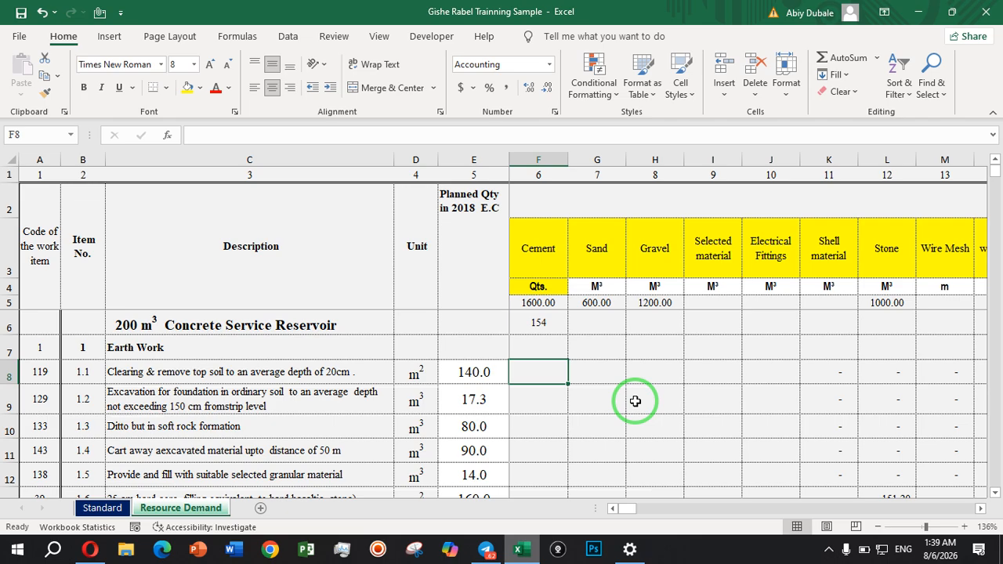
Start a VLOOKUP formula in cell F8 of the Resource Demand sheet with $A8 as the column-locked lookup value.
text(=)
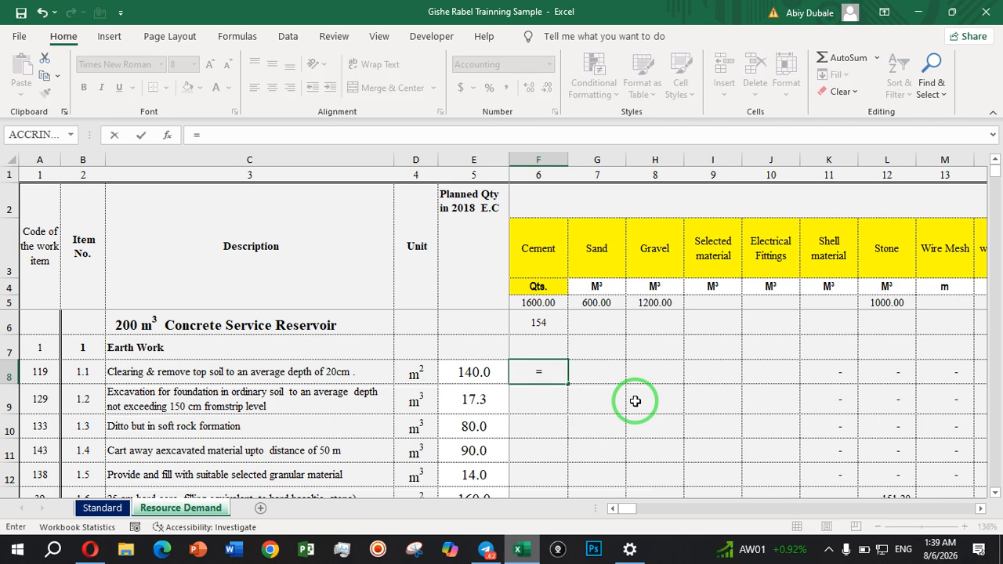
text(vl)
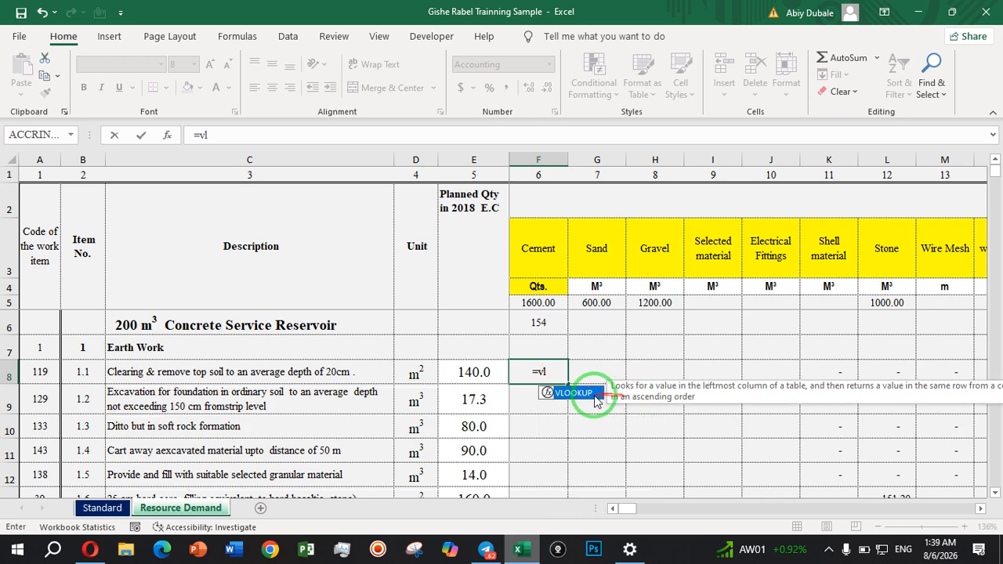
double_click(584, 395)
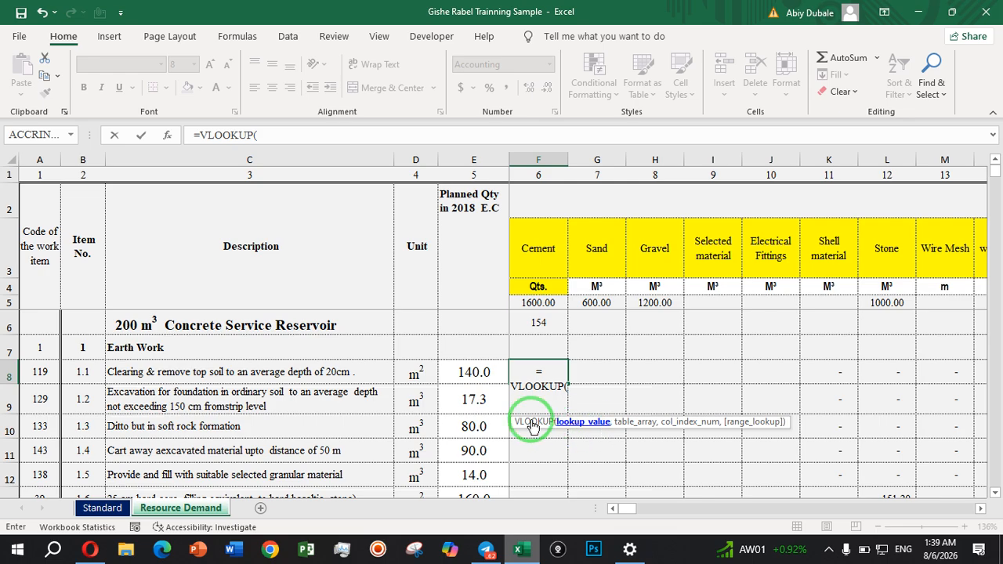
click(48, 371)
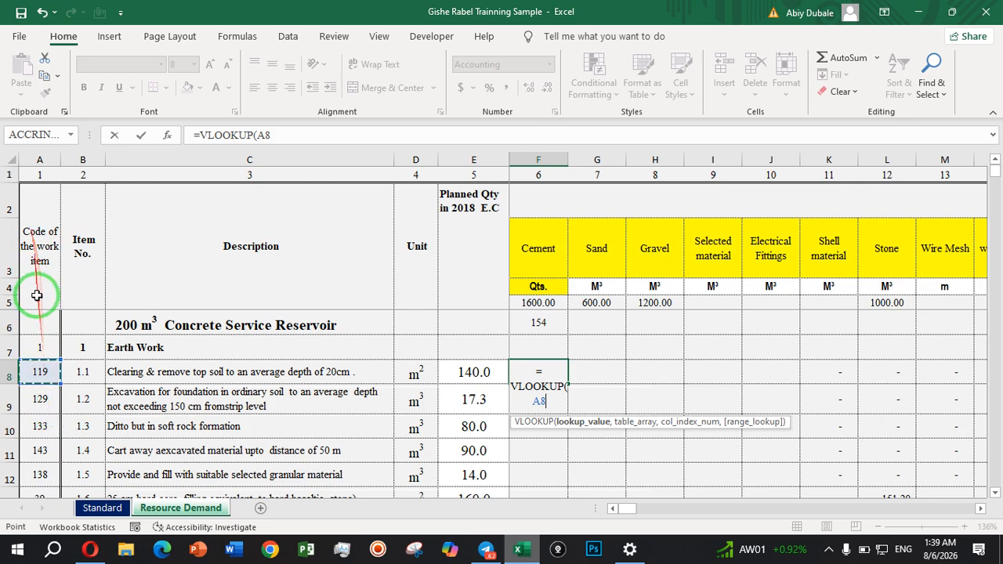
click(261, 134)
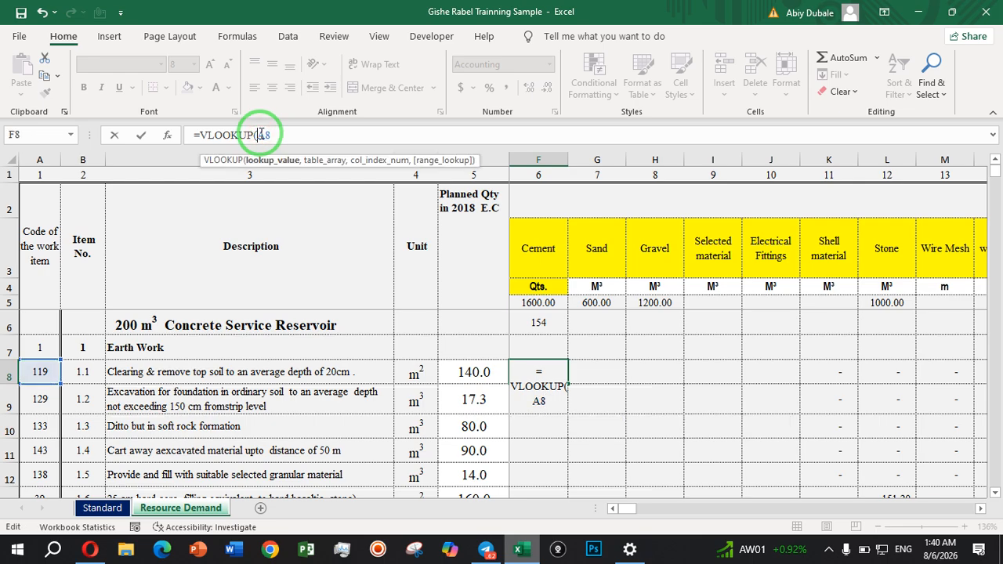
click(280, 135)
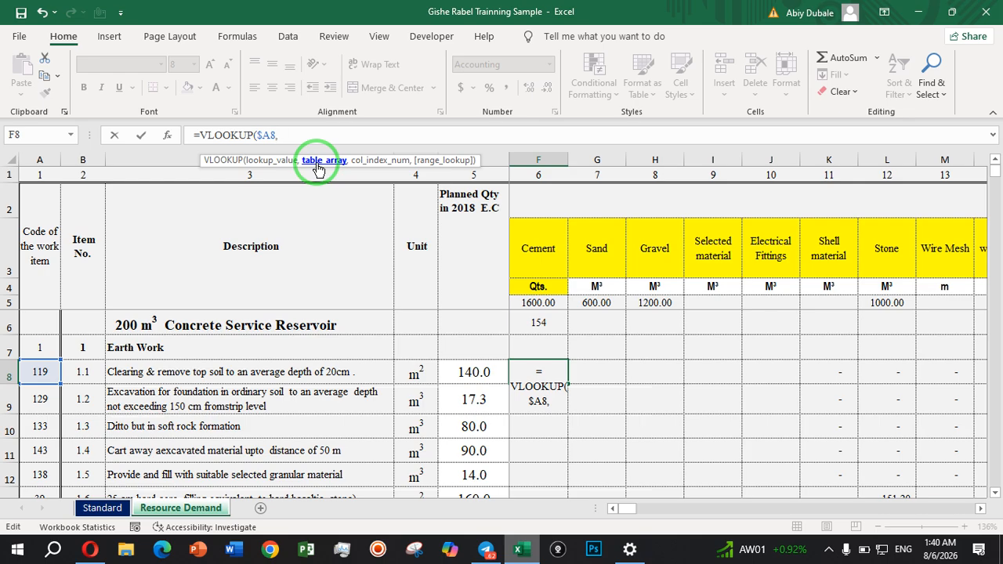
Set the VLOOKUP table array to the Standard sheet range A12:EX492 with absolute references, $A$12:$EX$492.
click(103, 508)
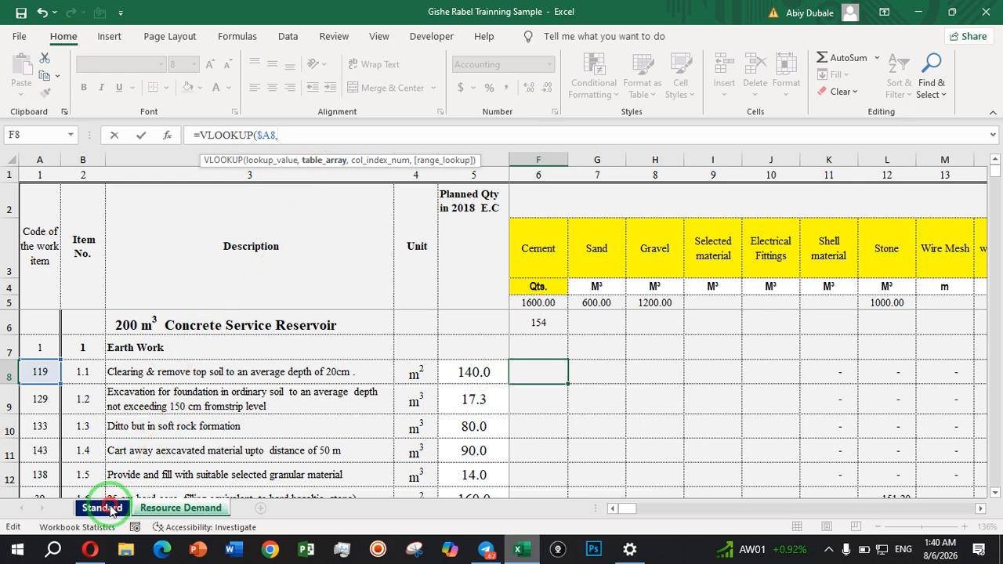
drag(56, 282, 805, 442)
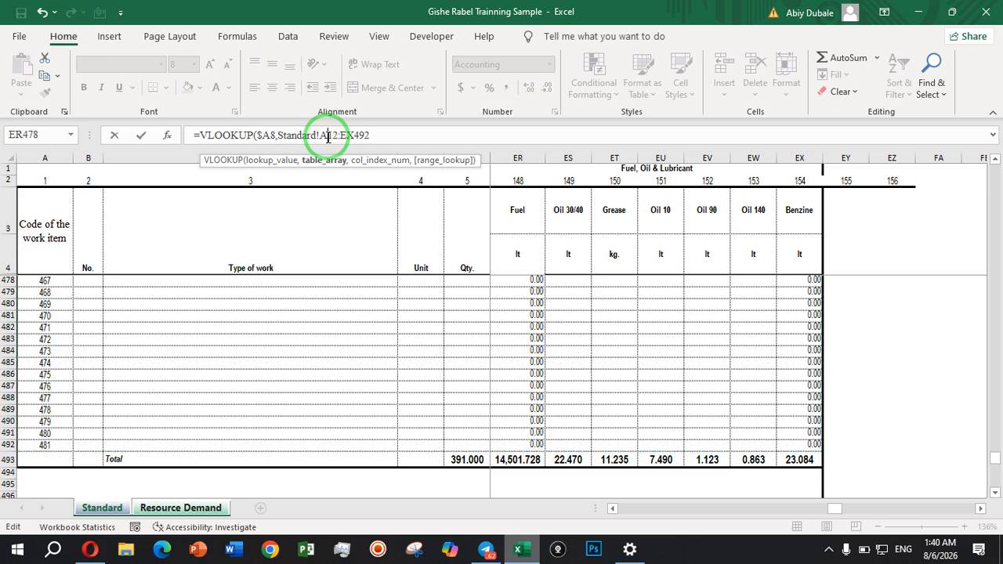
click(327, 136)
key(F4)
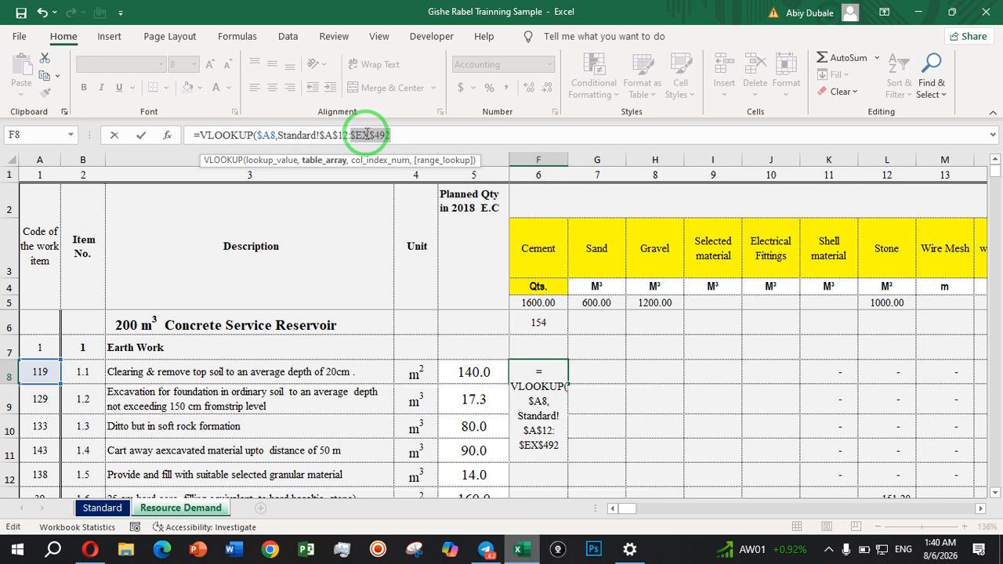
text(,)
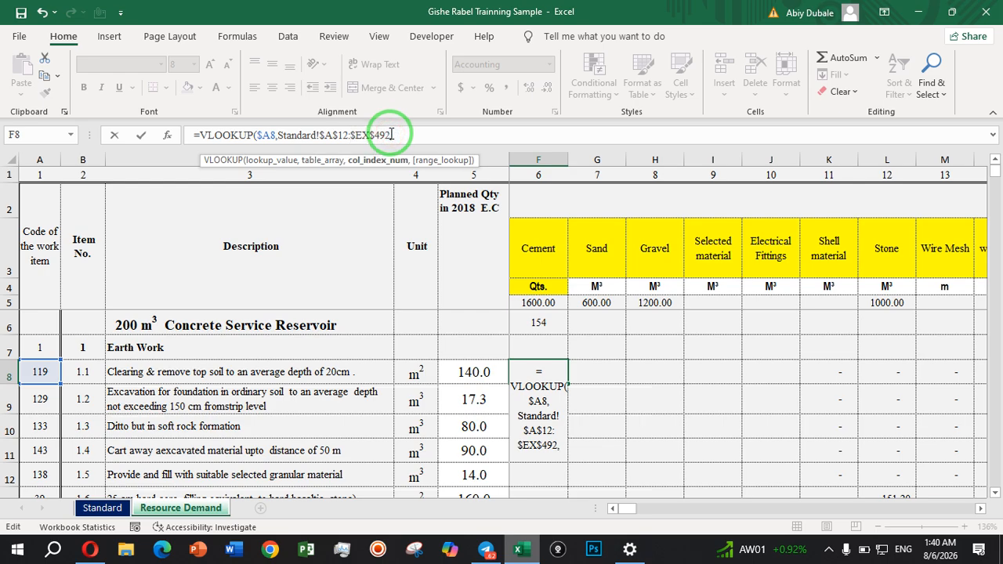
Check the Cement column's number in the Standard sheet and enter 6 as the VLOOKUP column index, without any sheet reference.
click(116, 508)
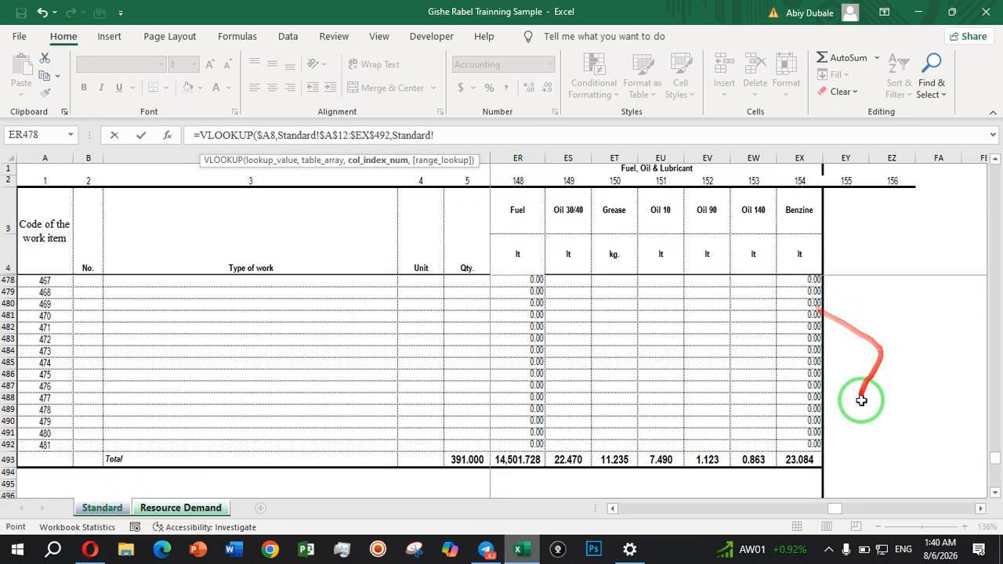
drag(835, 509, 517, 550)
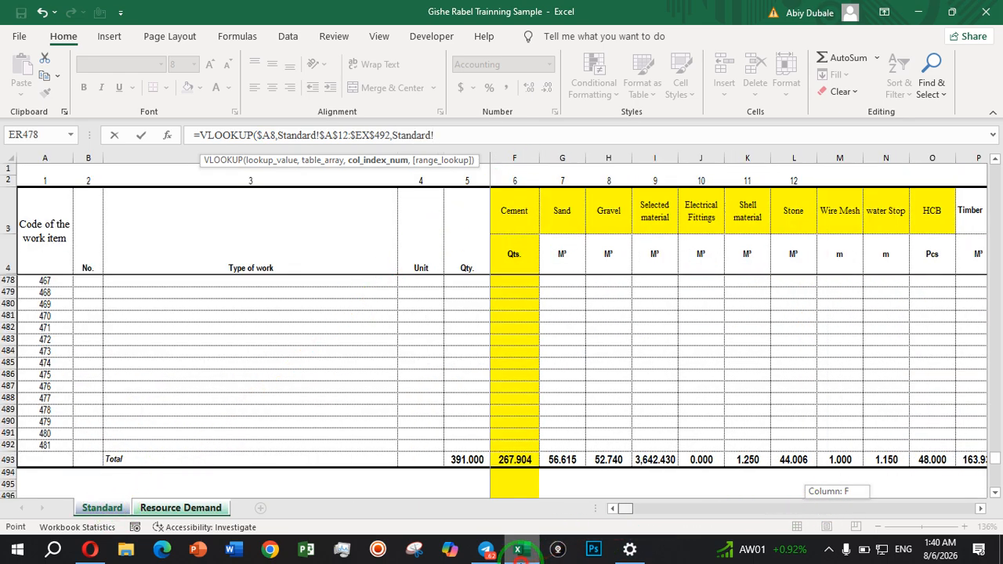
click(517, 551)
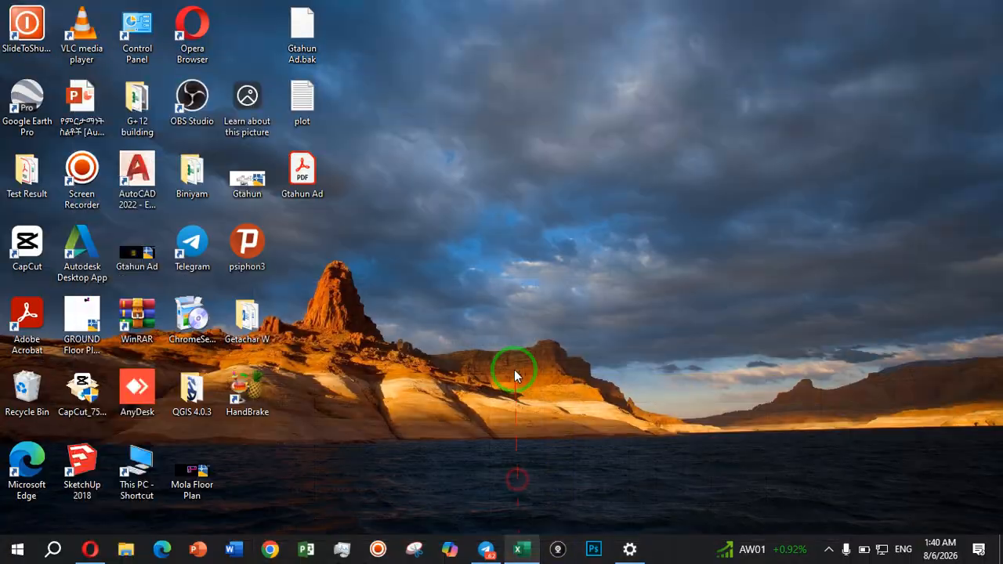
click(518, 550)
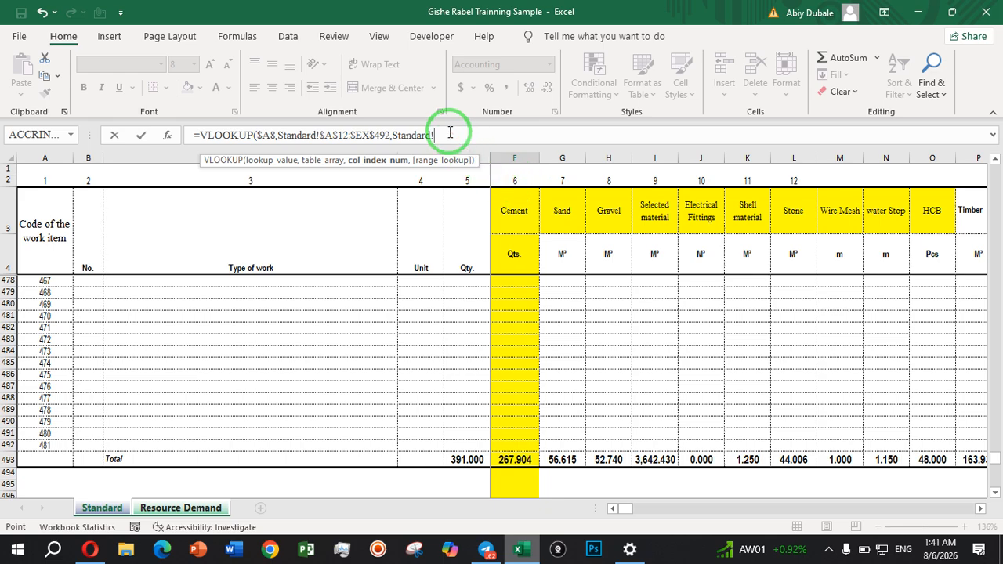
key(BackSpace)
key(BackSpace)
key(BackSpace)
key(BackSpace)
key(BackSpace)
key(BackSpace)
key(BackSpace)
key(BackSpace)
key(BackSpace)
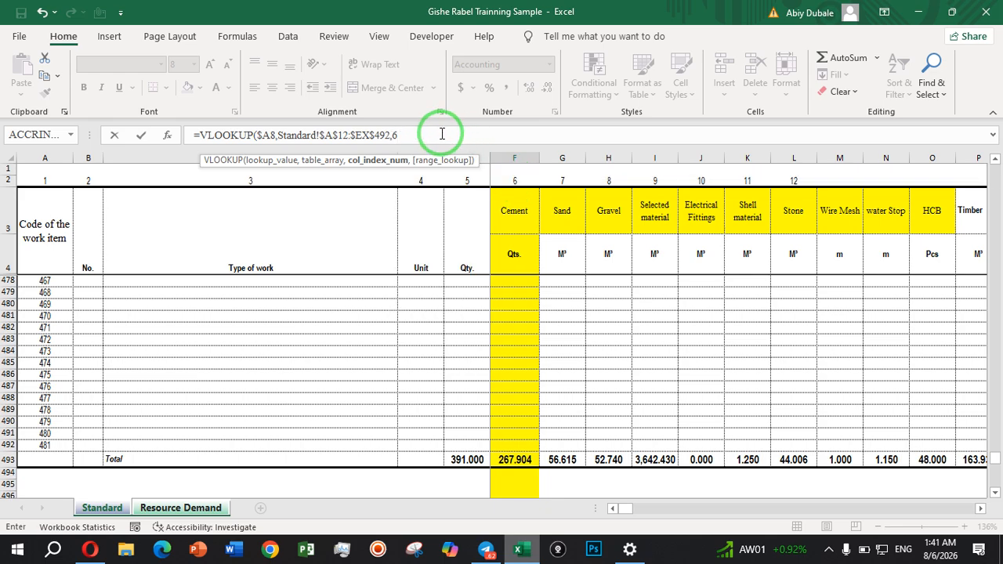
Set the VLOOKUP's range lookup argument in F8 to FALSE for an exact match.
text(,)
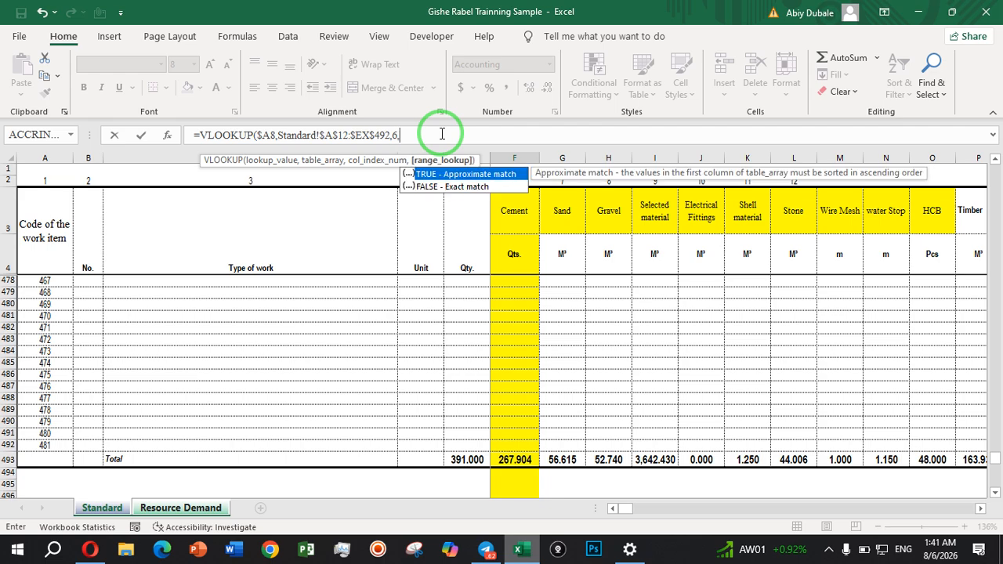
click(476, 188)
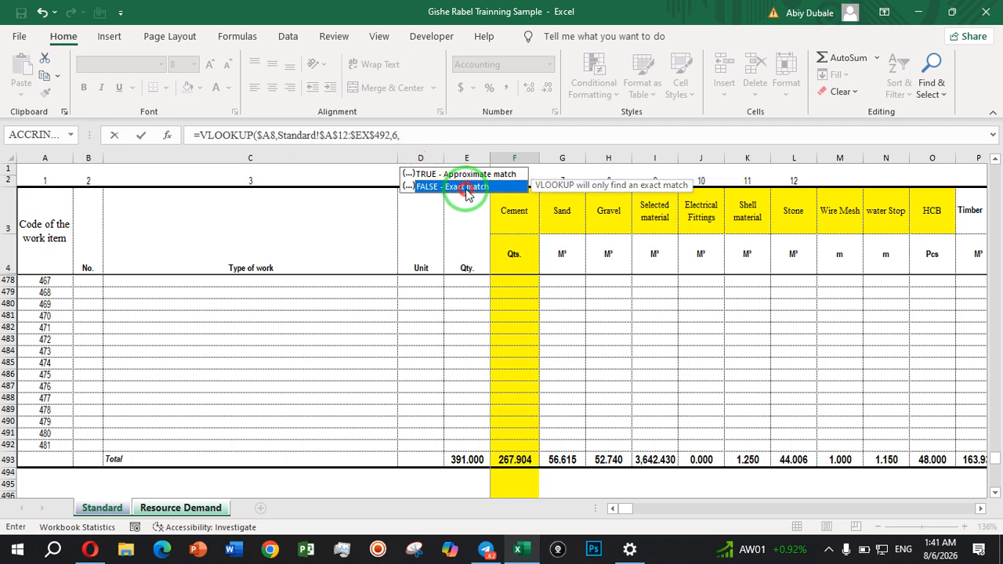
double_click(466, 188)
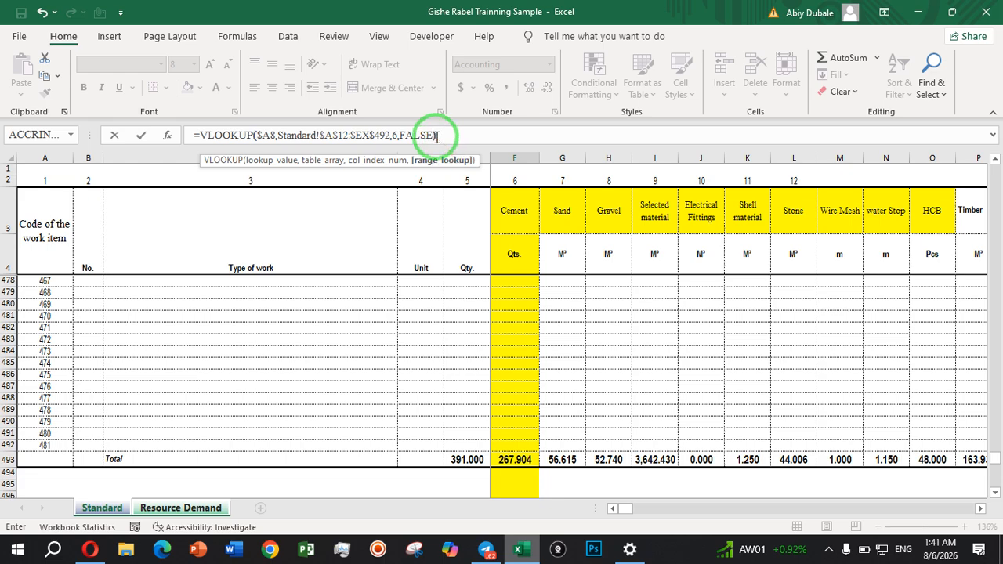
Close the VLOOKUP, multiply it by the planned quantity 'Resource Demand'!$E8 with the column locked, and complete the F8 formula.
text()*)
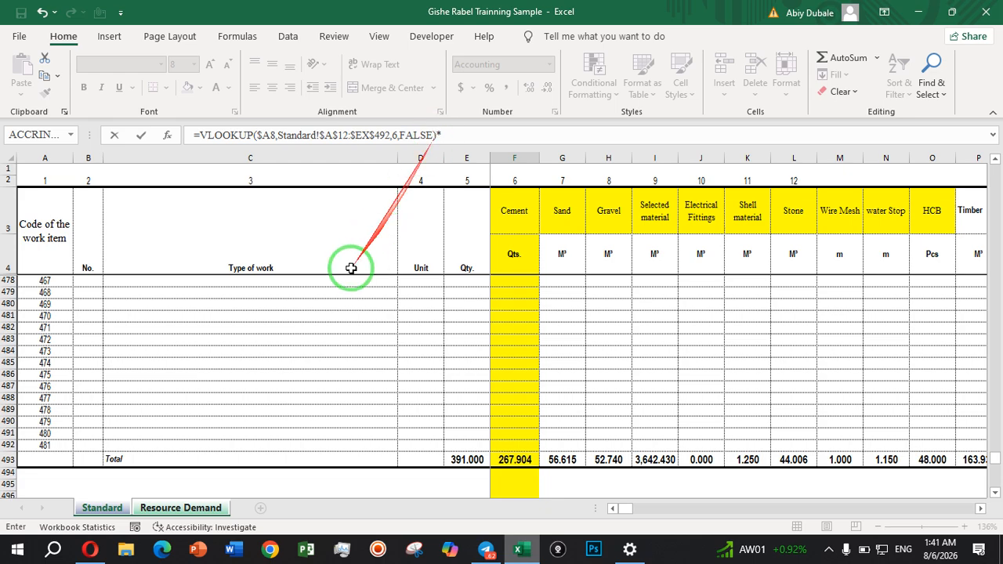
click(208, 513)
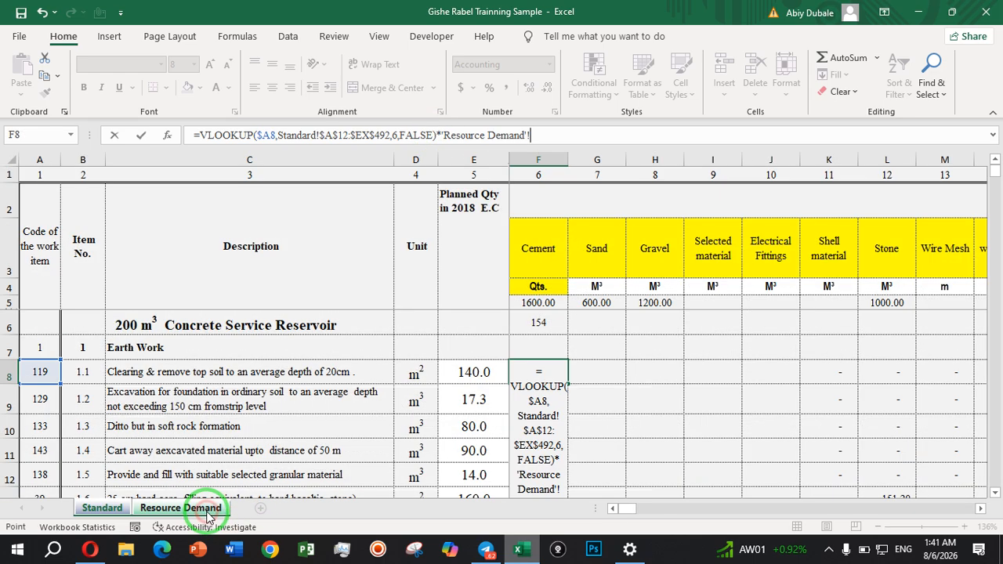
click(481, 373)
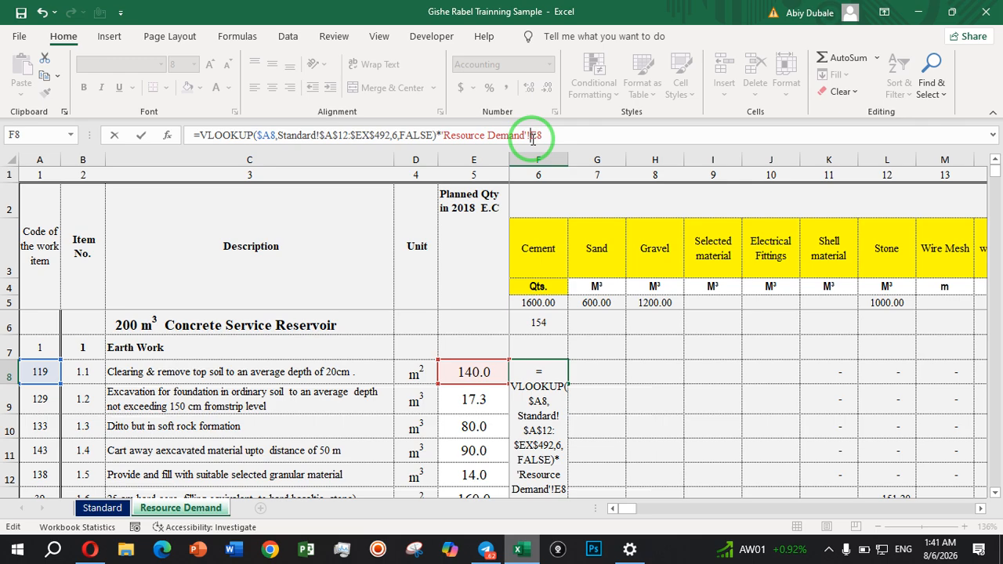
text($)
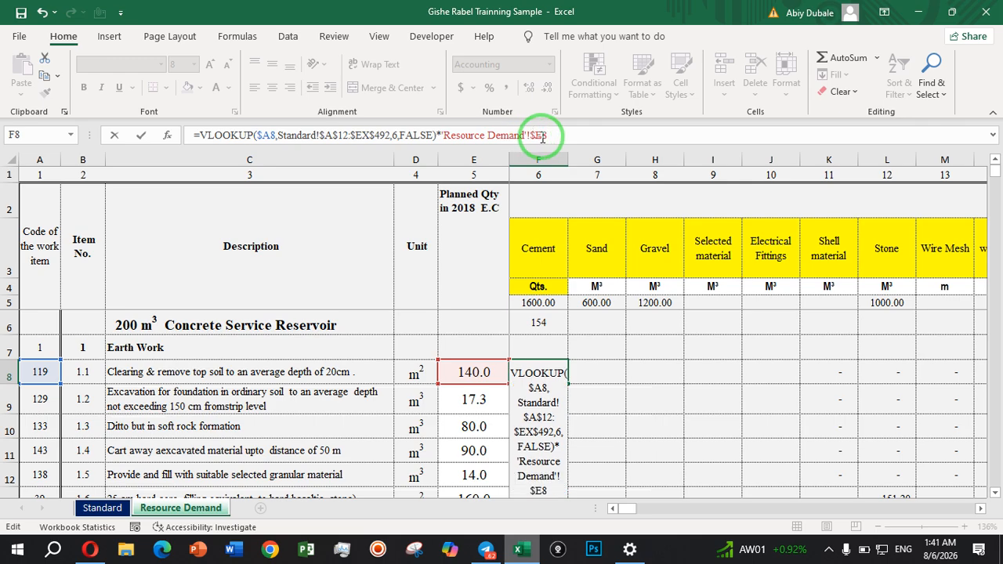
key(Return)
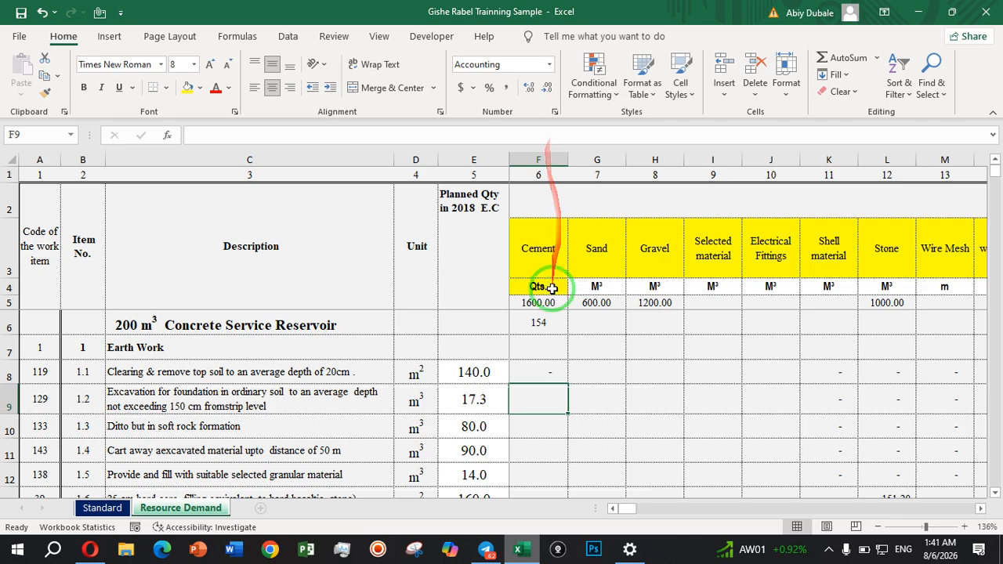
Fill the F8 formula down the Cement column to F21 and review the results for the concrete and earthwork items.
click(552, 369)
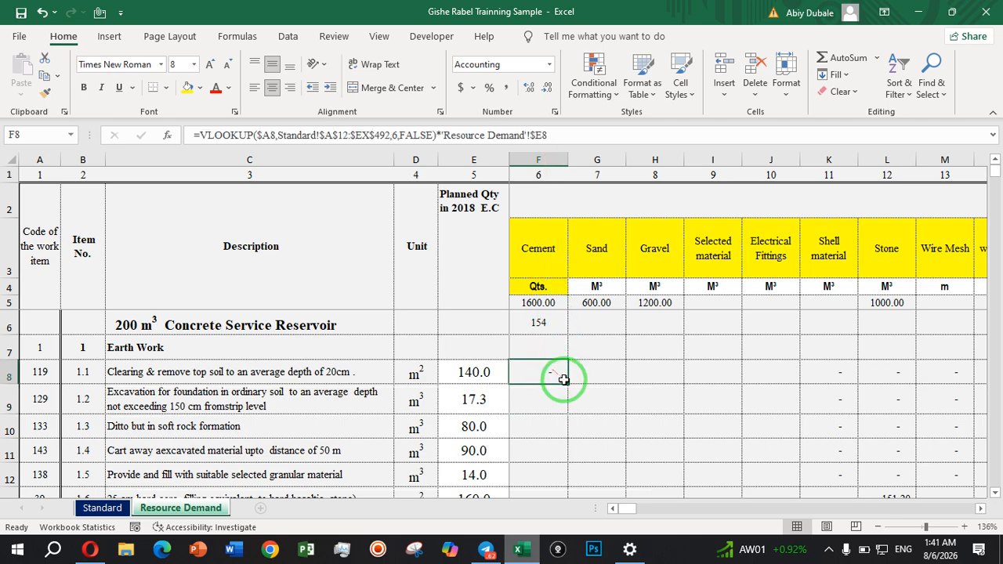
drag(568, 384, 548, 399)
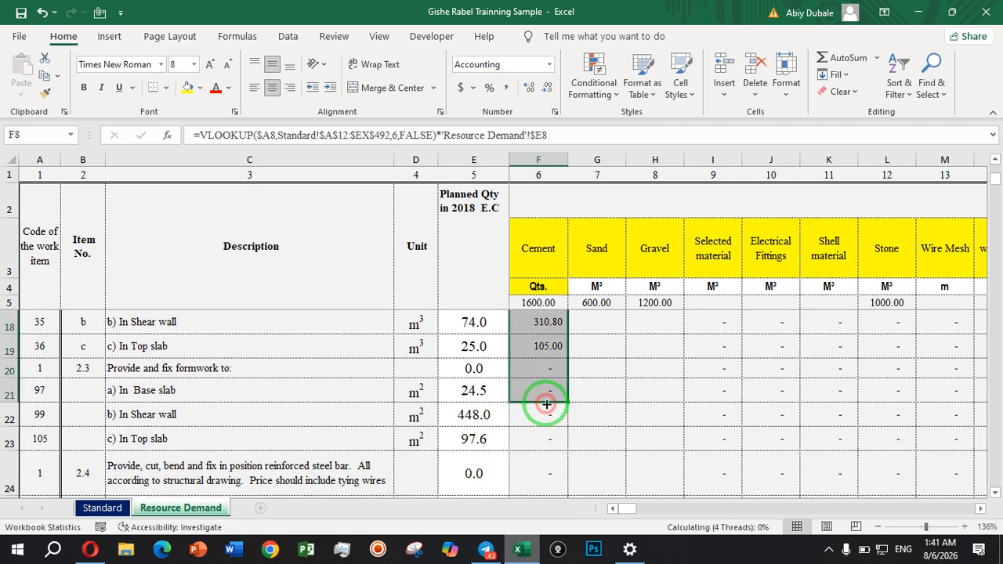
click(549, 345)
scroll(548, 345, up, 1)
click(551, 379)
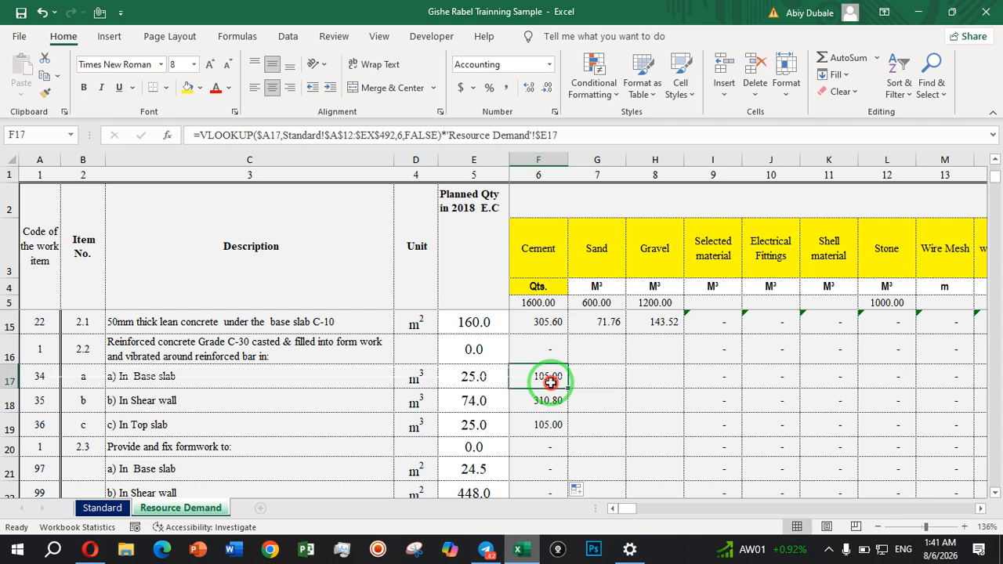
click(578, 377)
key(Up)
key(Up)
key(Up)
key(Up)
key(Up)
key(Up)
key(Up)
key(Up)
key(Up)
key(Up)
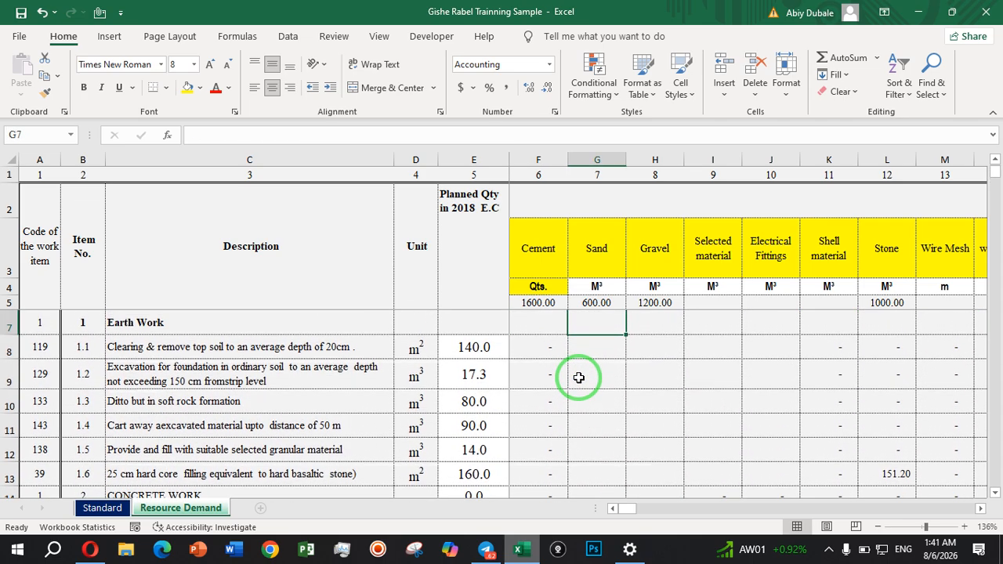
key(Up)
key(Up)
click(542, 371)
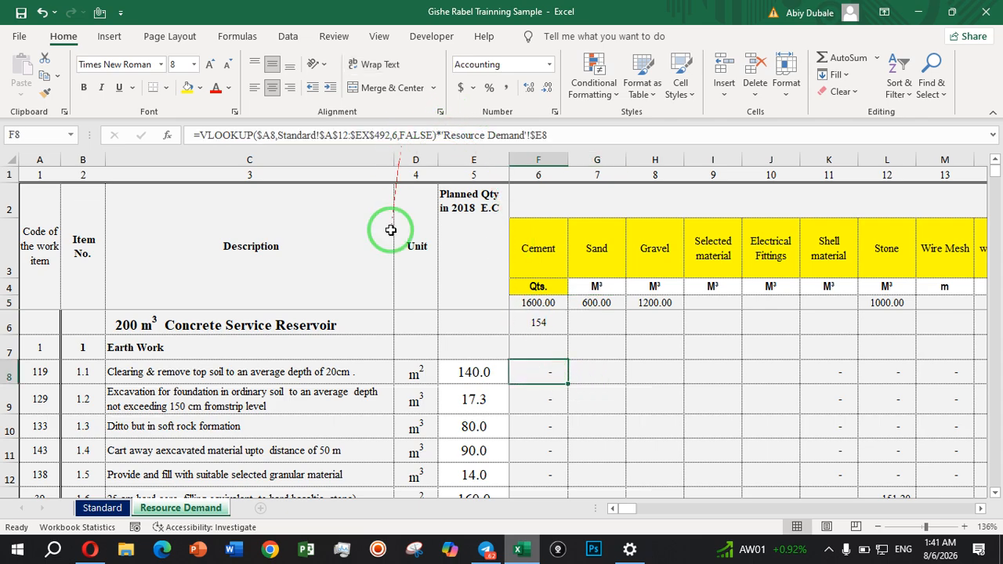
Clear the Cement column number in cell F2 of the Standard sheet and return to F8 on the Resource Demand sheet.
click(100, 509)
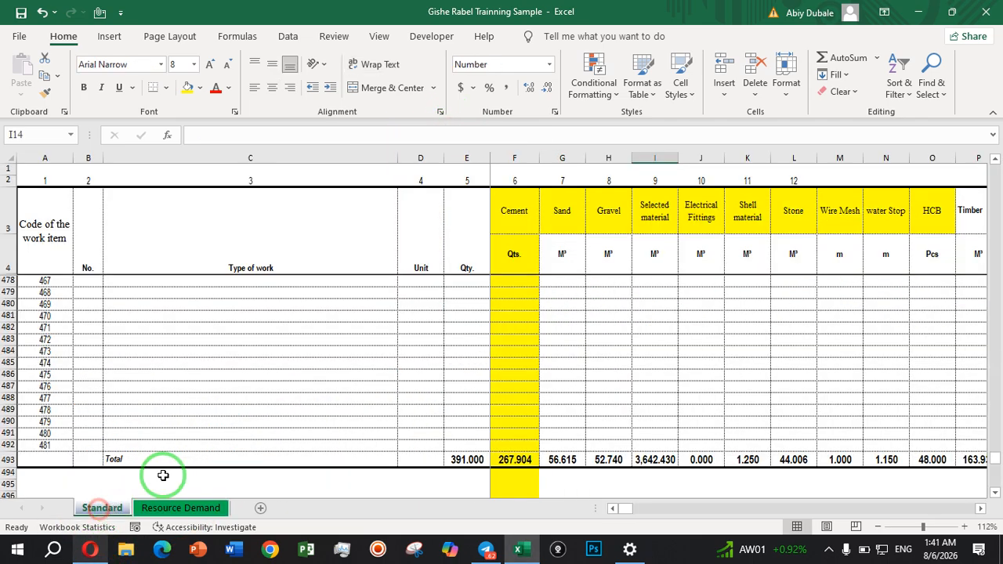
click(522, 181)
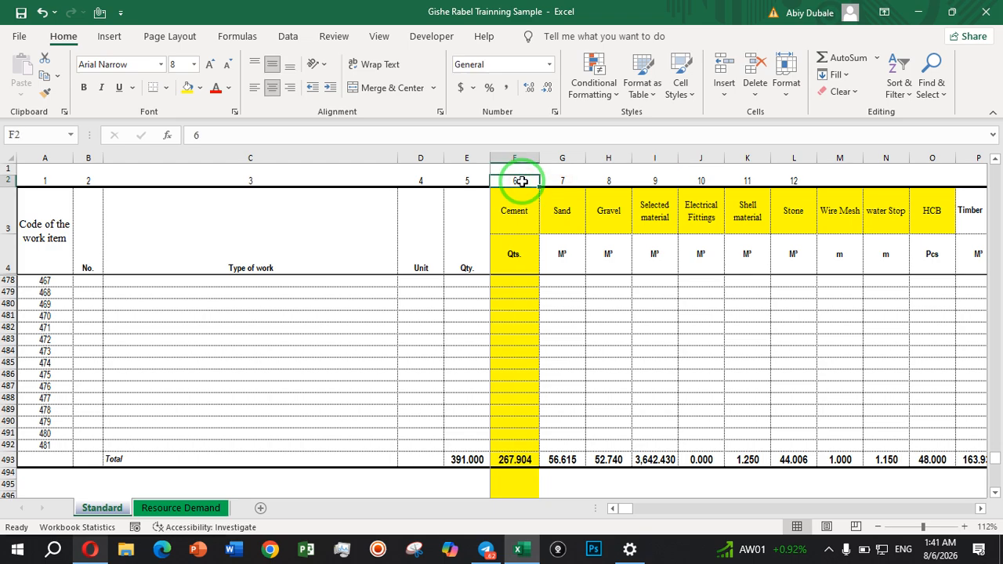
click(200, 508)
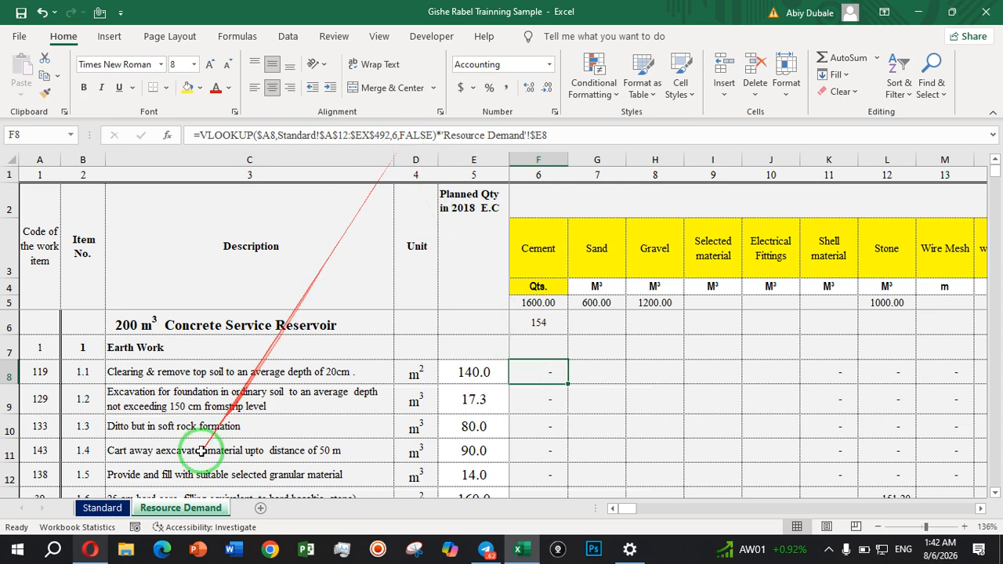
Compare the Cement and Sand column numbers in row 2 of the Standard sheet with the fixed column index in Resource Demand's F8 formula.
click(112, 508)
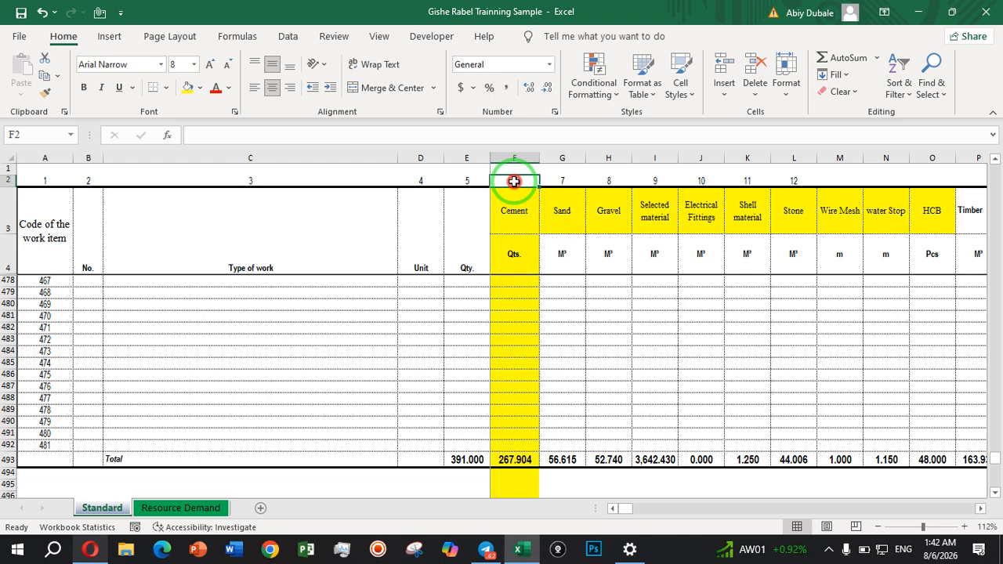
click(524, 239)
click(515, 178)
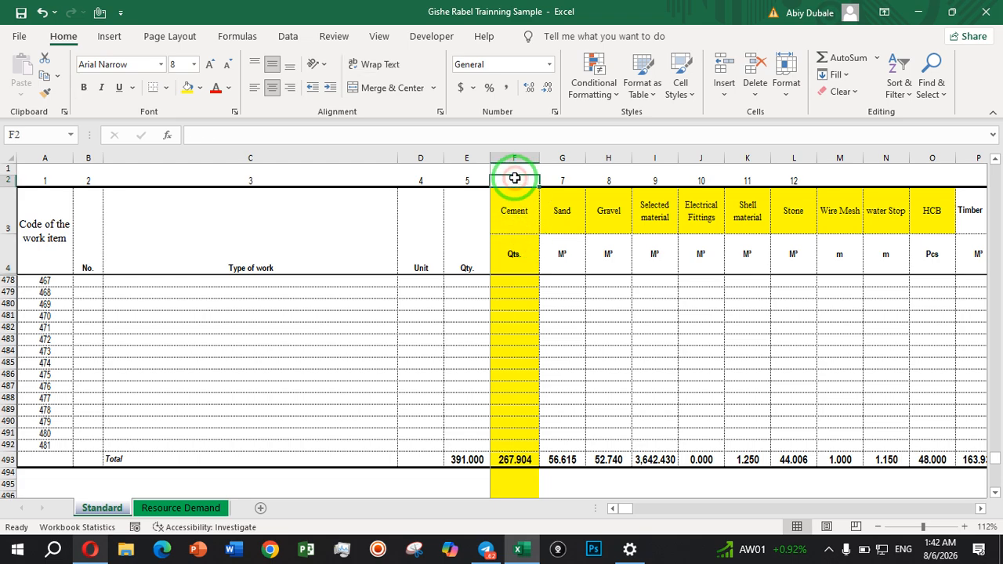
click(200, 510)
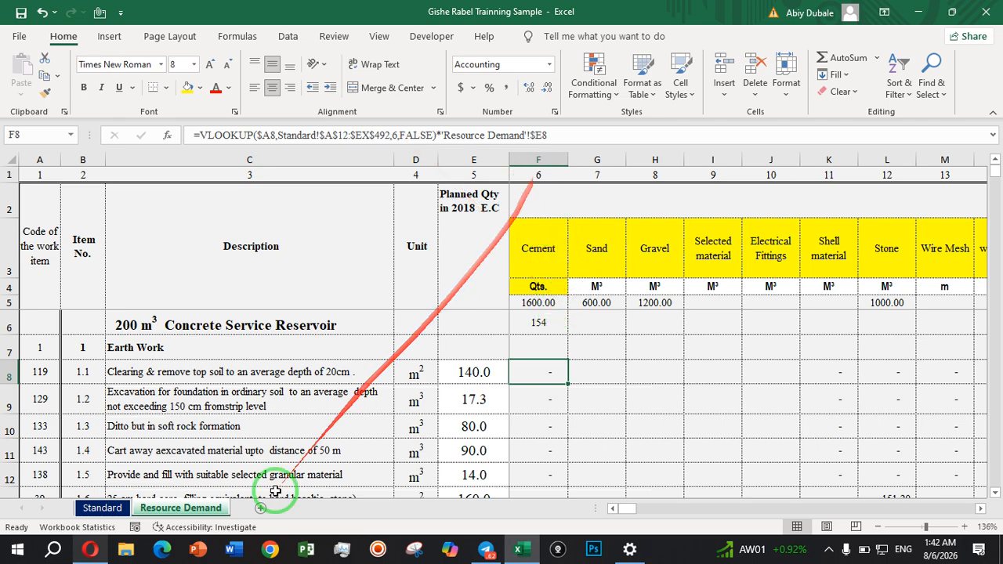
click(118, 509)
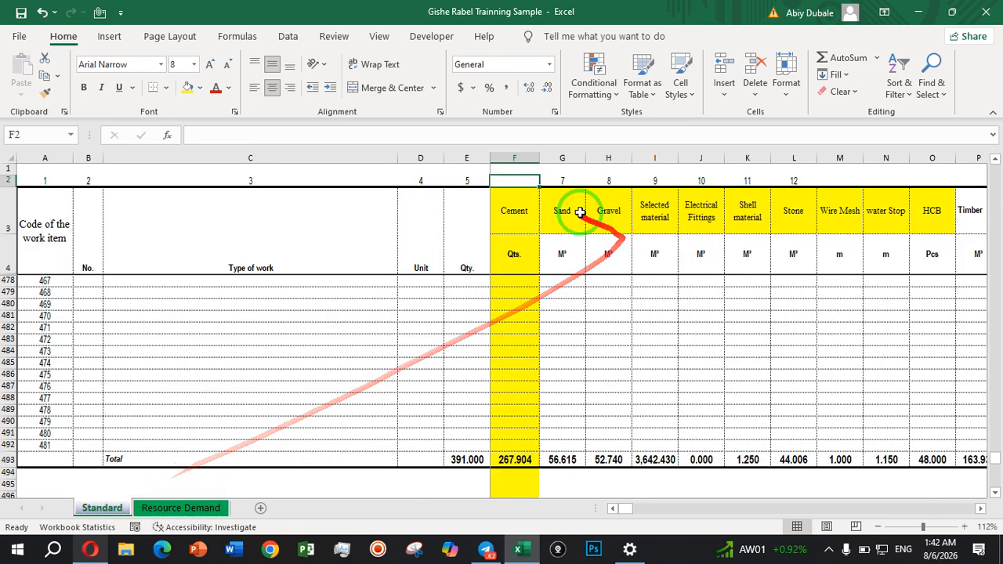
click(583, 252)
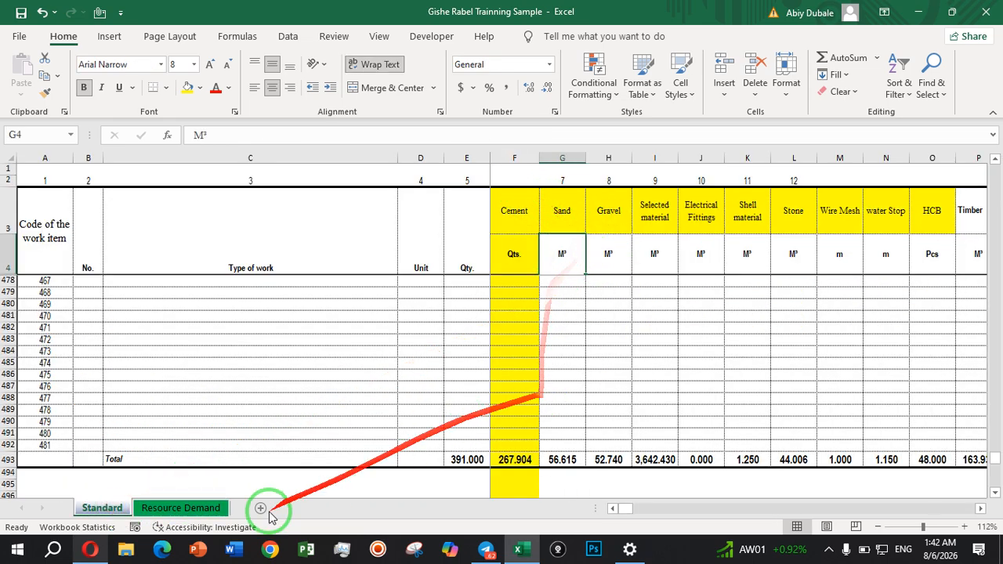
click(159, 507)
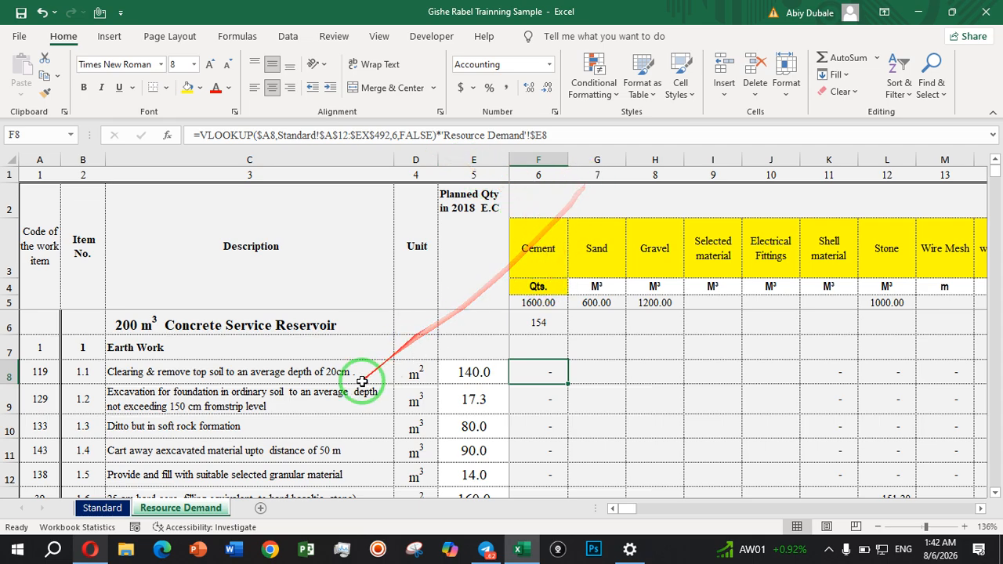
click(102, 507)
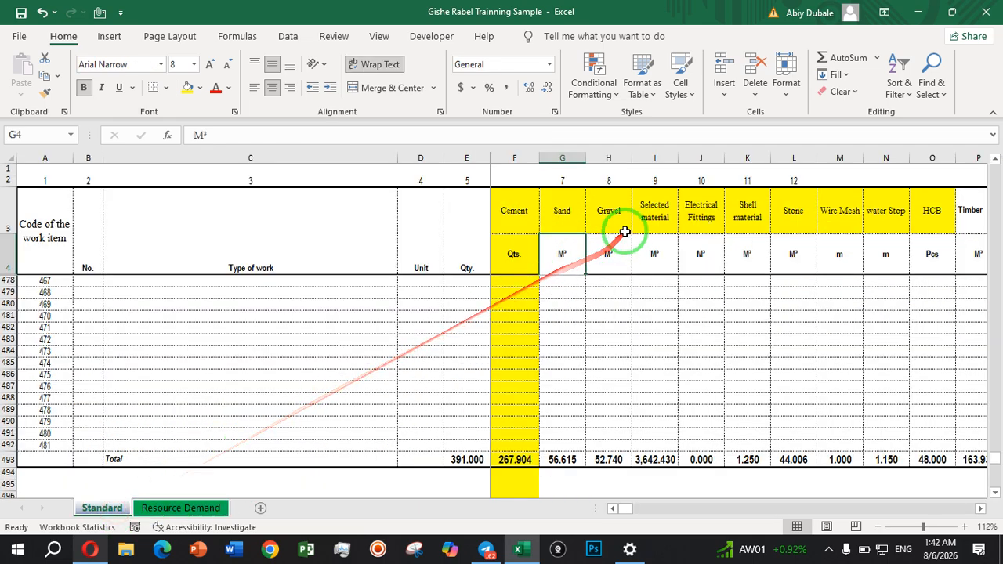
click(564, 182)
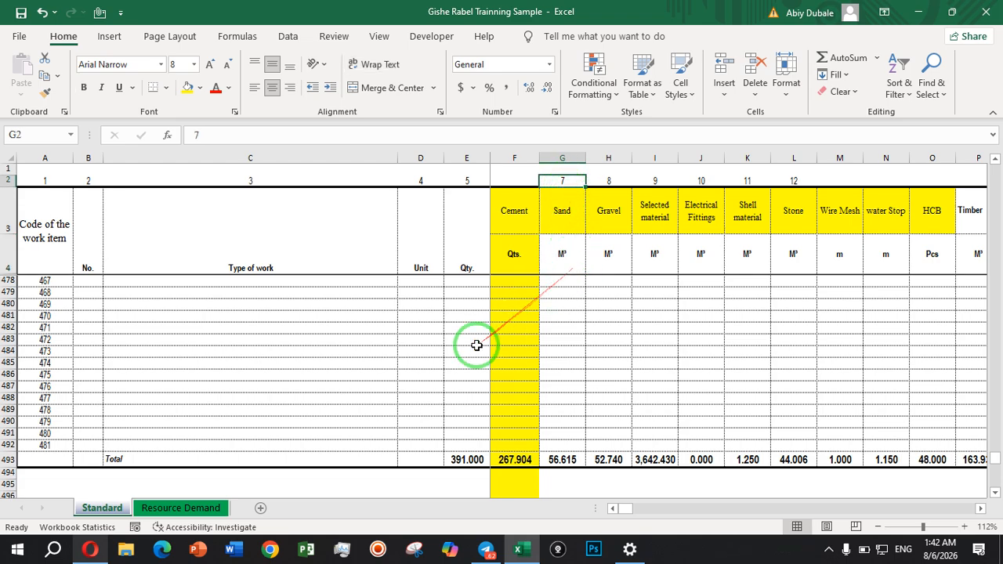
click(196, 509)
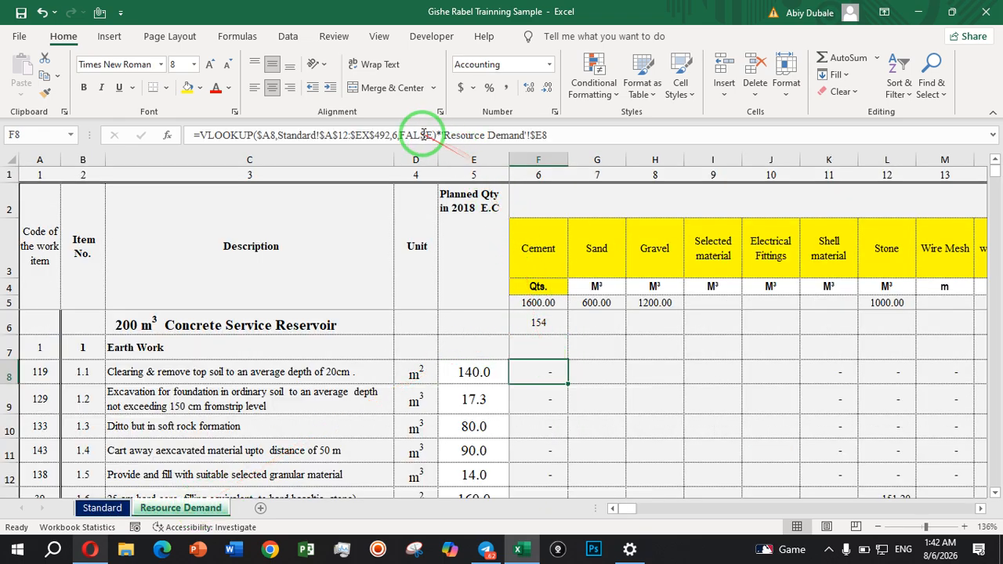
Replace the fixed column index in the F8 formula with the row-locked reference Standard!F$2, then reselect F8.
click(397, 135)
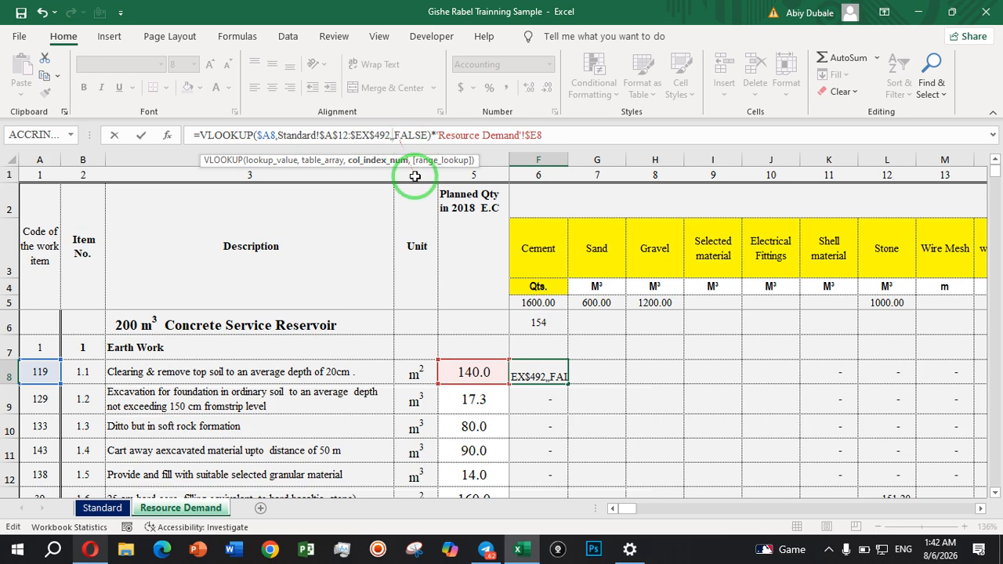
click(112, 512)
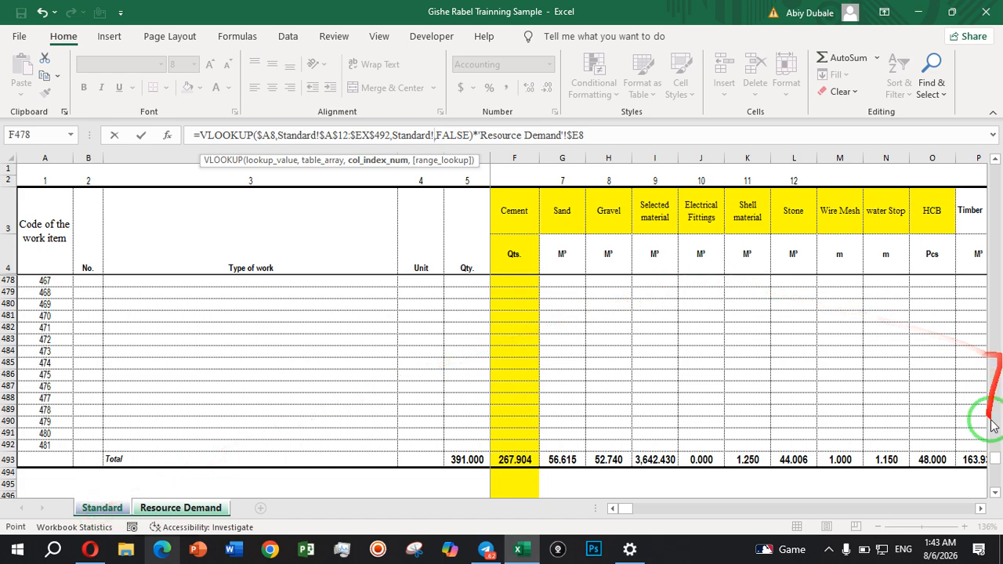
drag(993, 457, 992, 14)
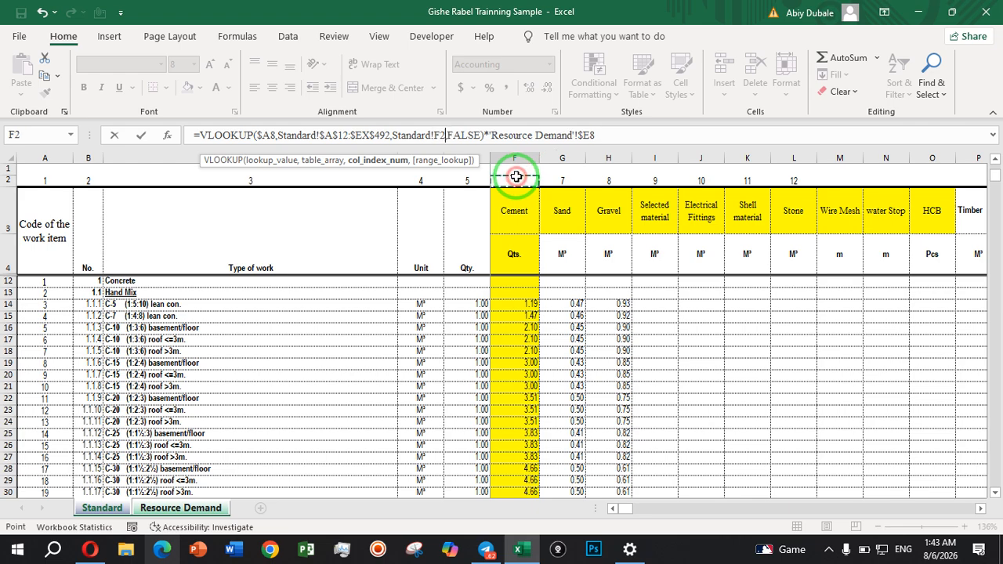
click(441, 134)
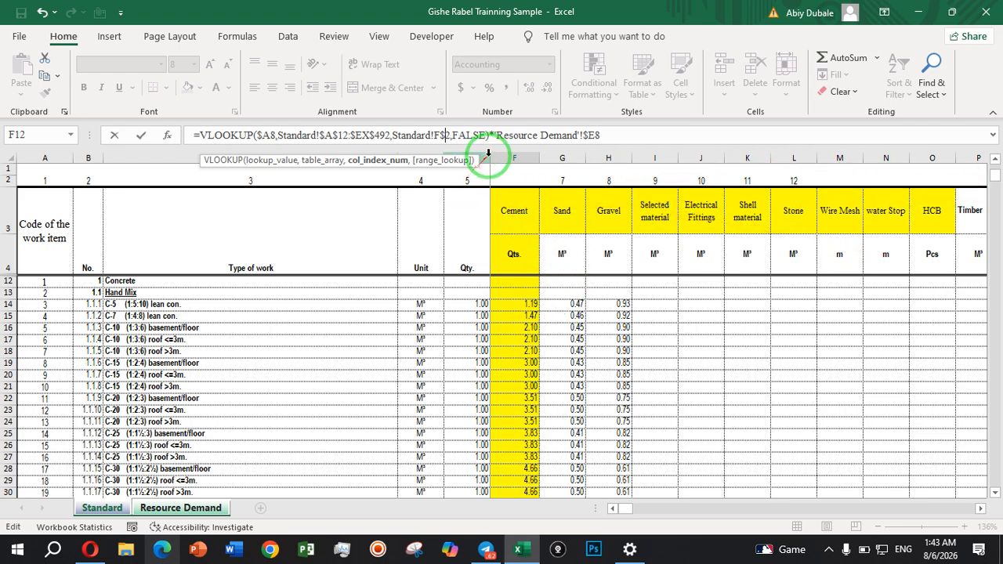
key(Return)
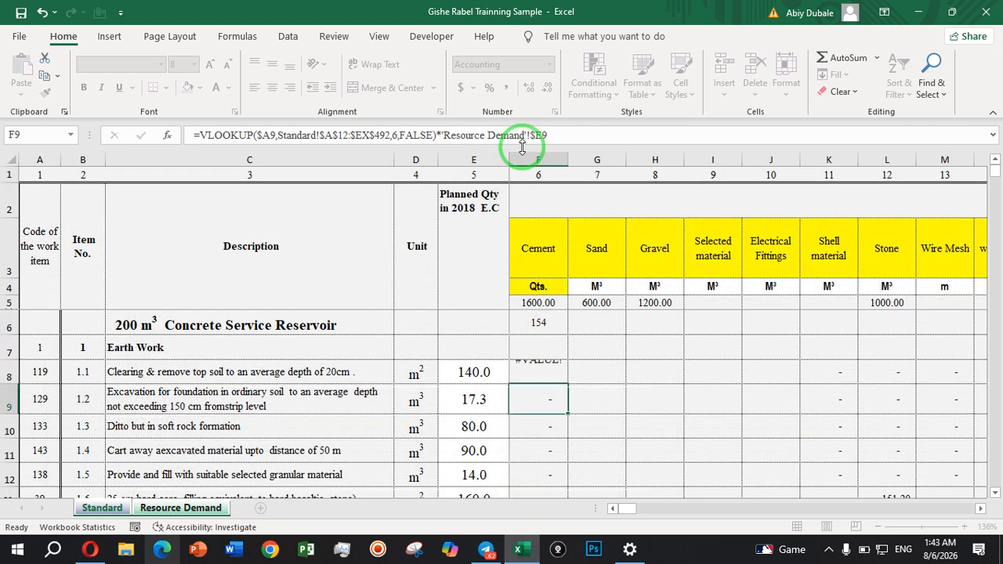
click(553, 368)
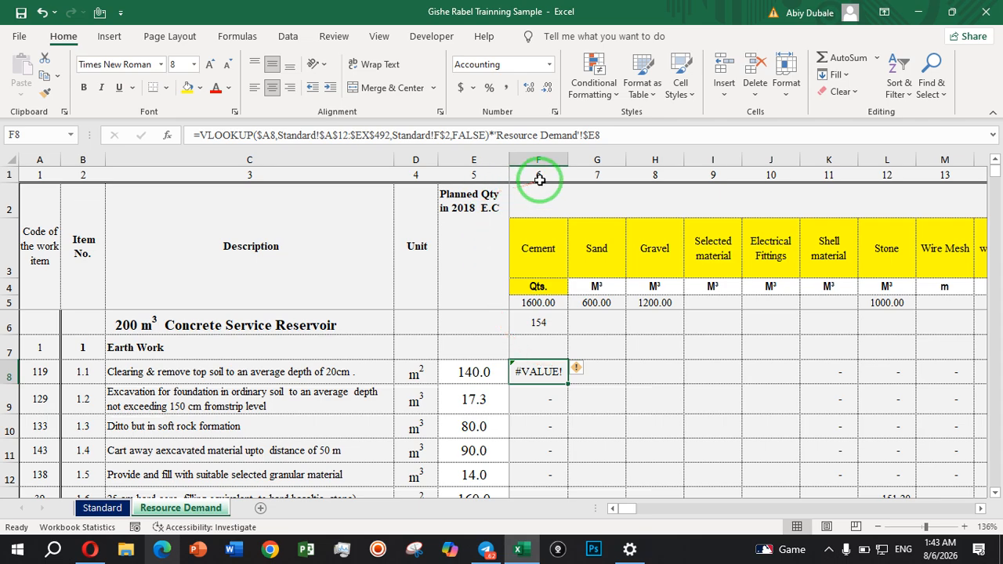
Enter 6 as the Cement column number in cell F2 of the Standard sheet and check F8 on the Resource Demand sheet.
click(102, 508)
click(522, 182)
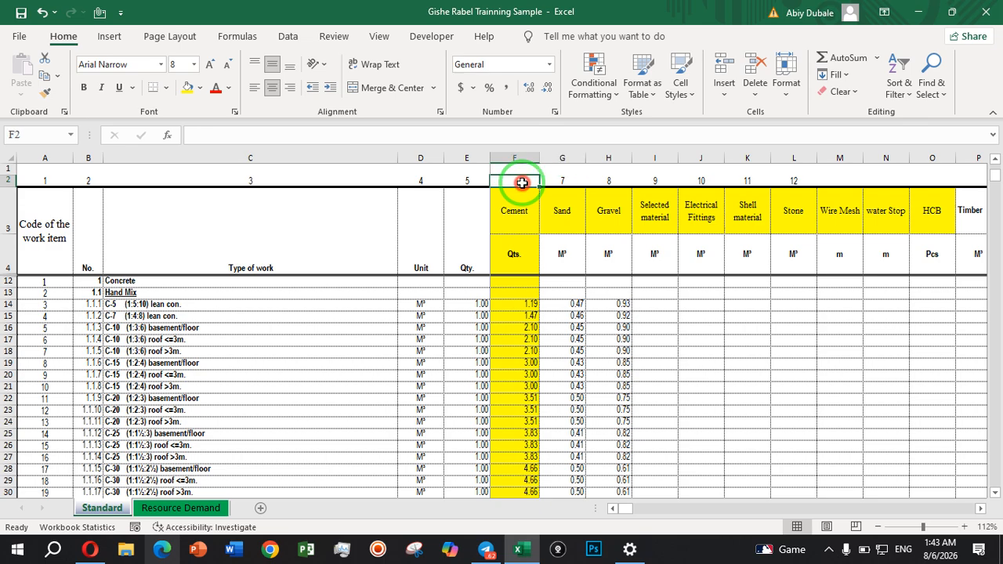
click(698, 374)
click(207, 507)
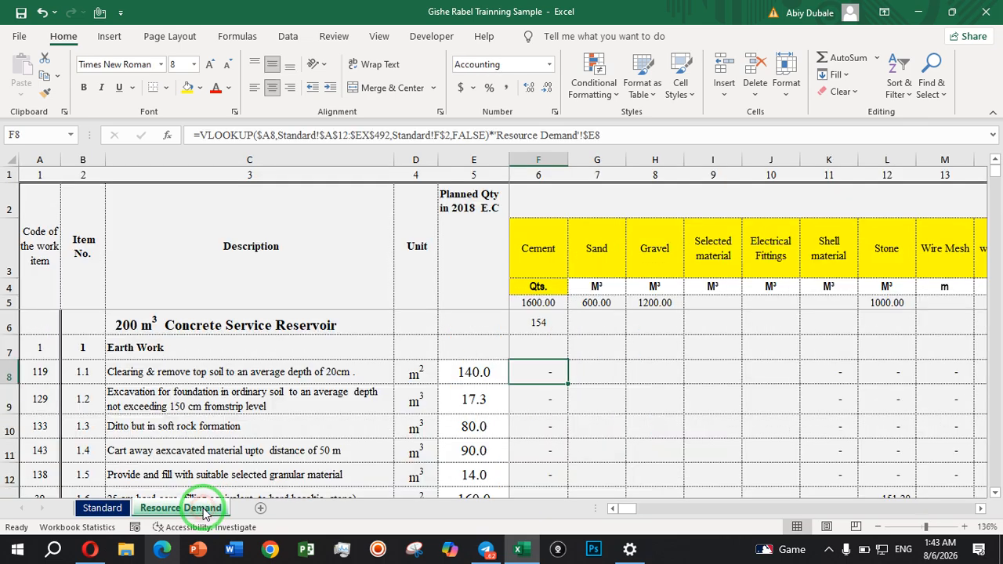
click(556, 372)
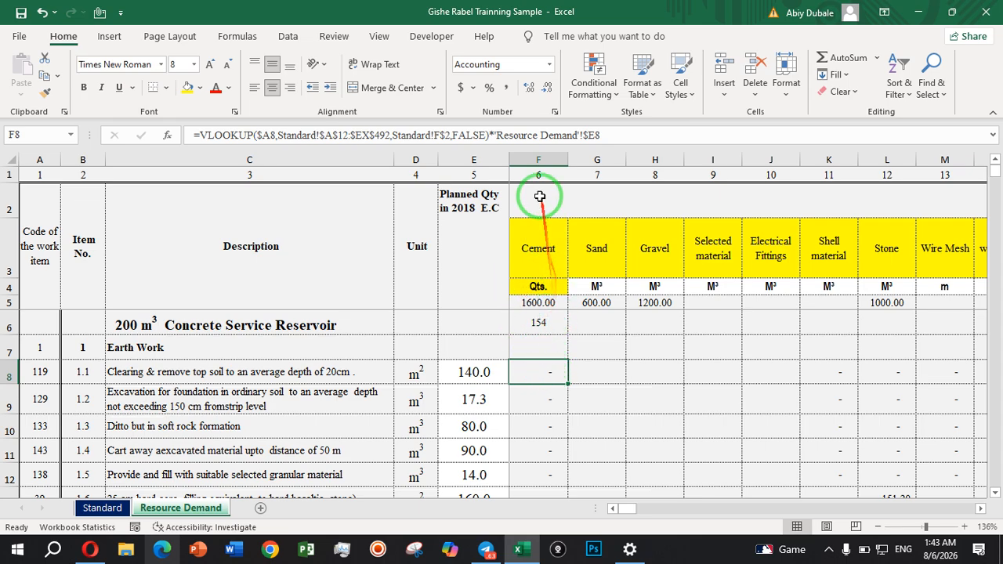
click(100, 507)
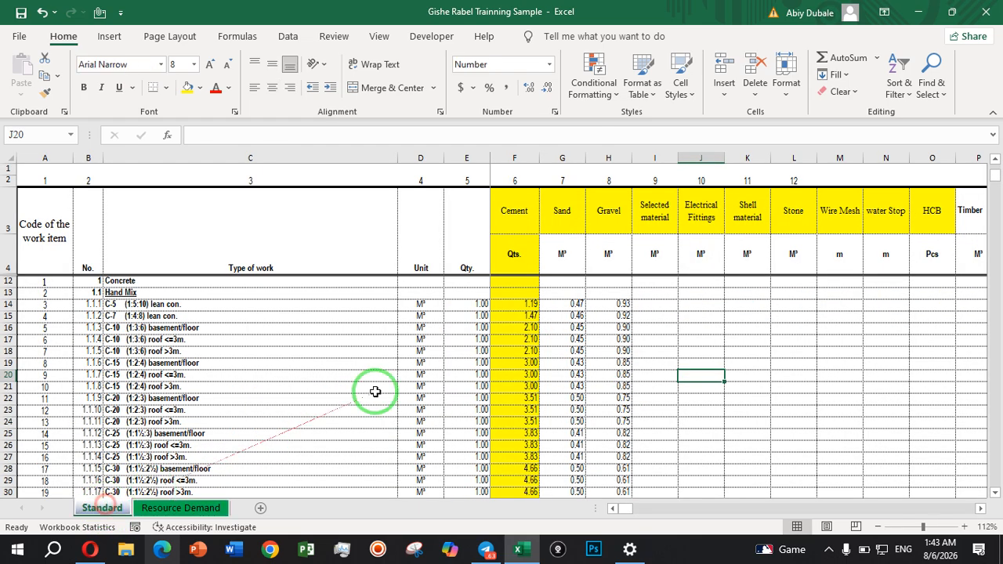
Wrap the Standard!F$2 reference in the F8 formula on the Resource Demand sheet in the COLUMN function.
click(520, 180)
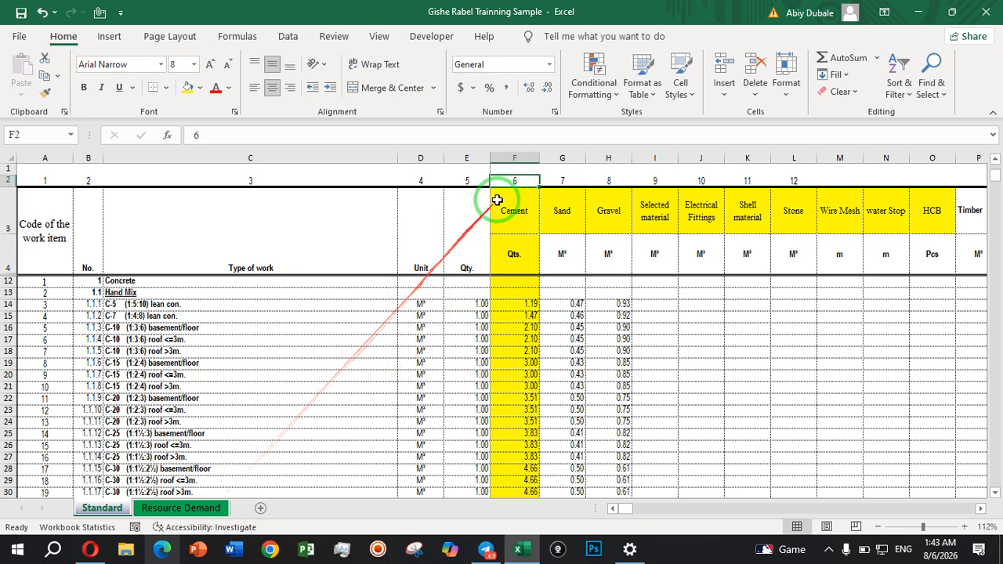
click(194, 509)
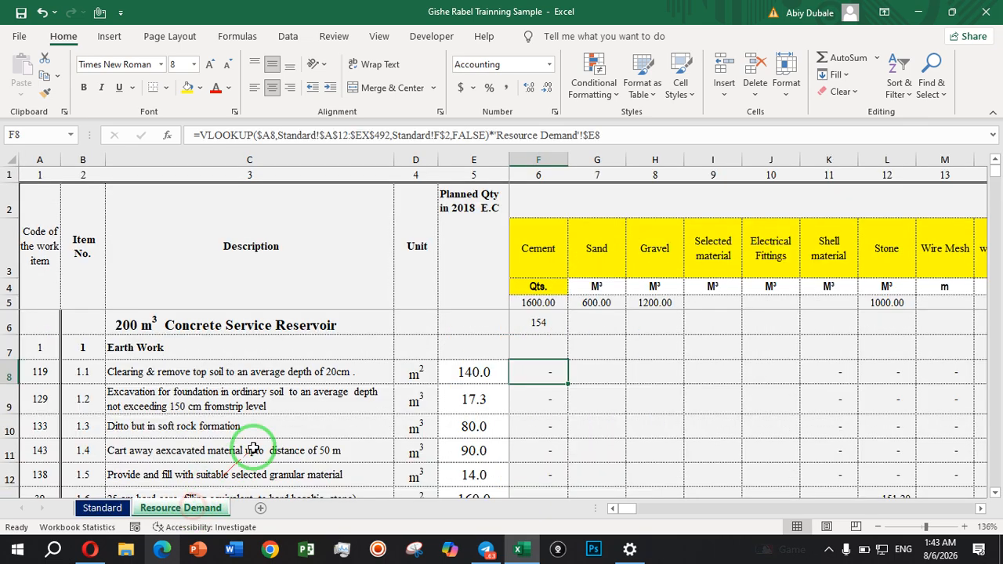
click(393, 137)
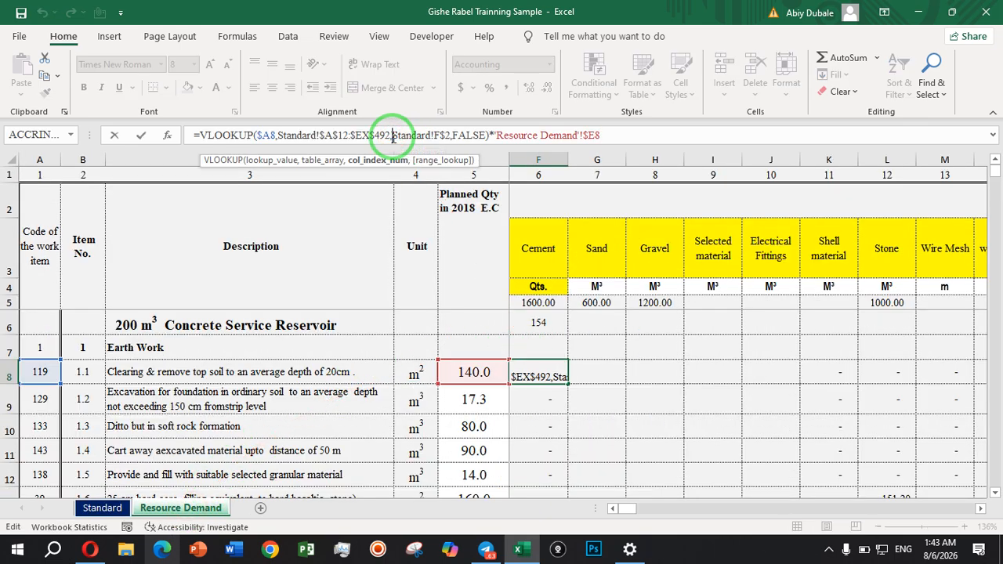
text(col)
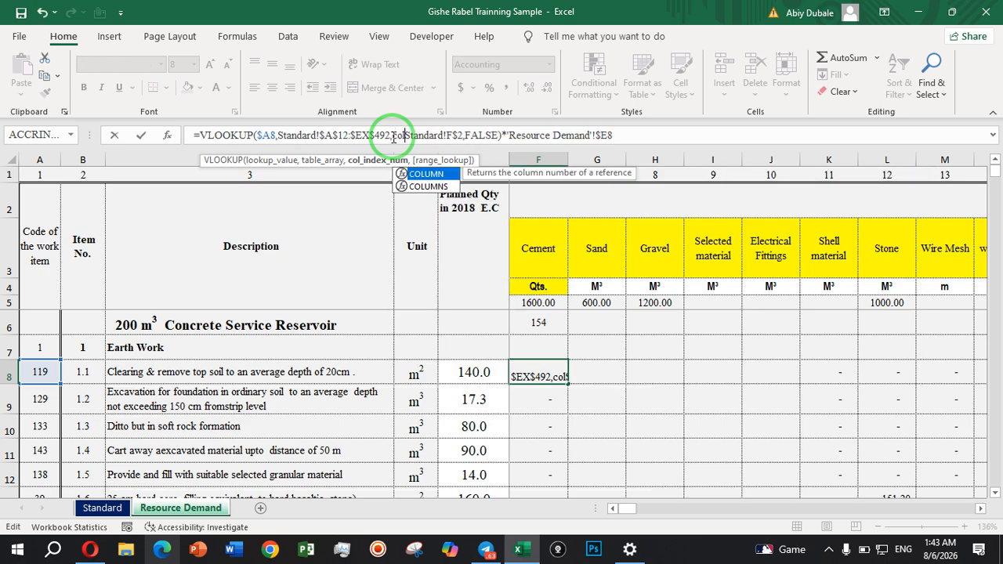
double_click(427, 173)
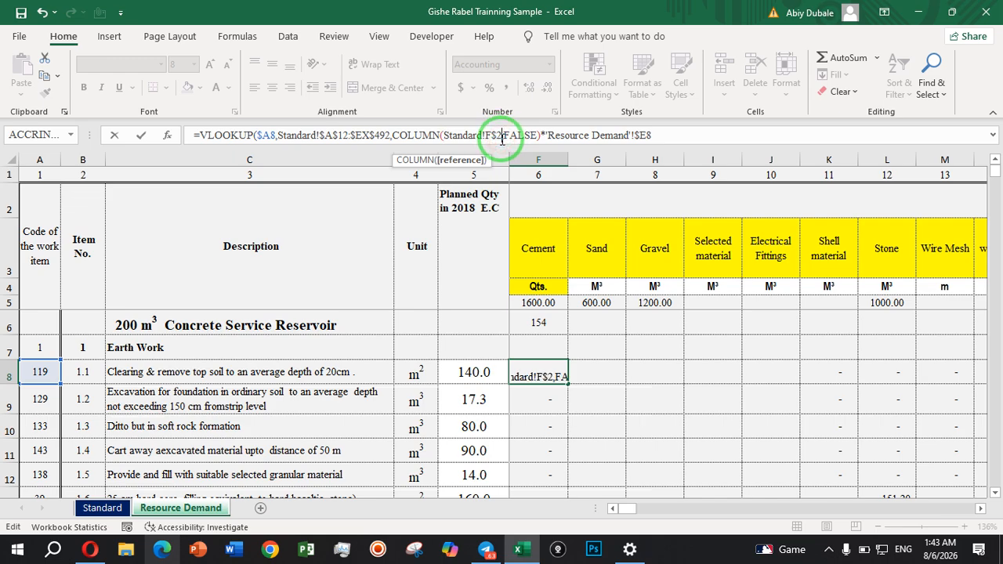
text())
key(Return)
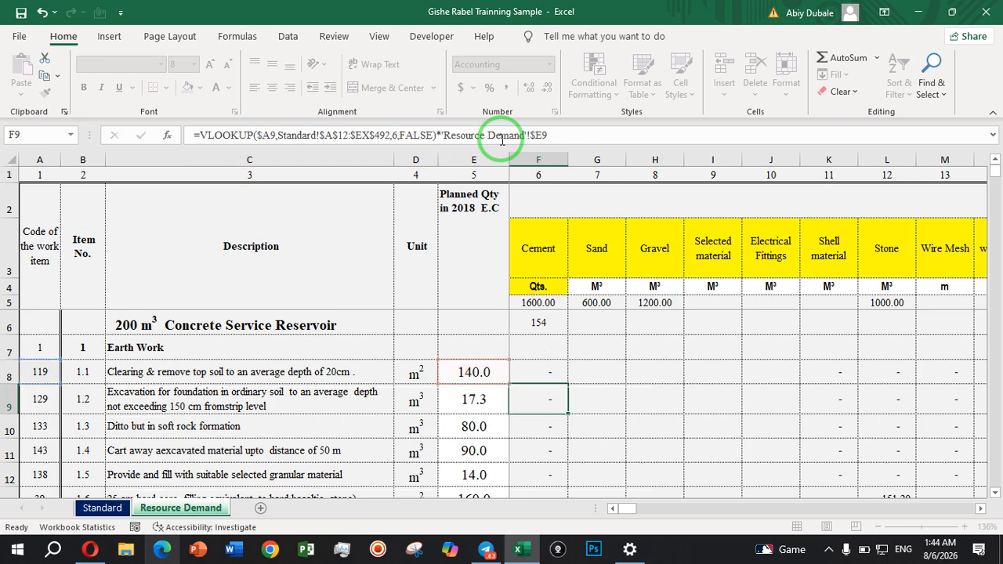
Clear the Cement column number in cell F2 of the Standard sheet and return to the Resource Demand sheet.
click(101, 508)
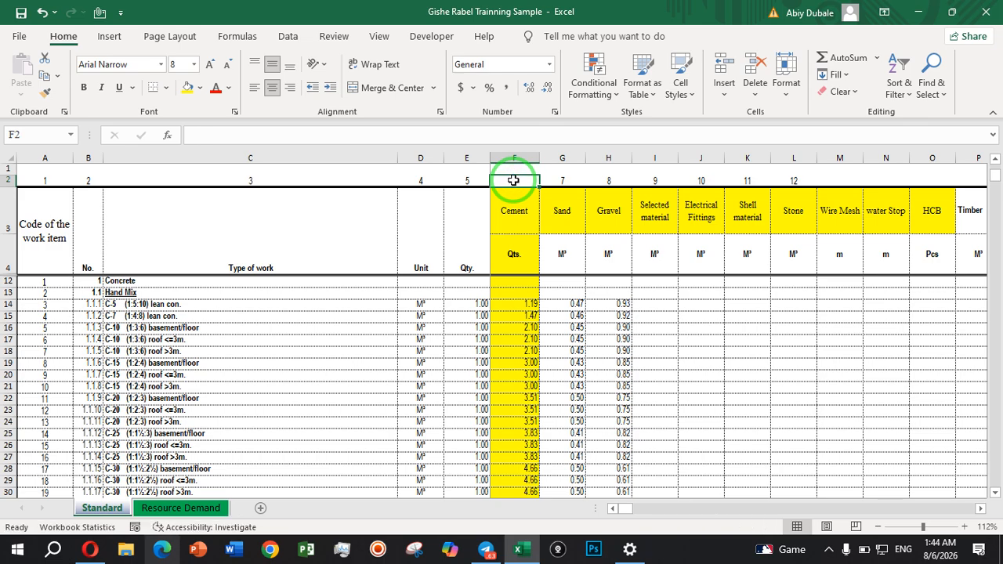
click(615, 314)
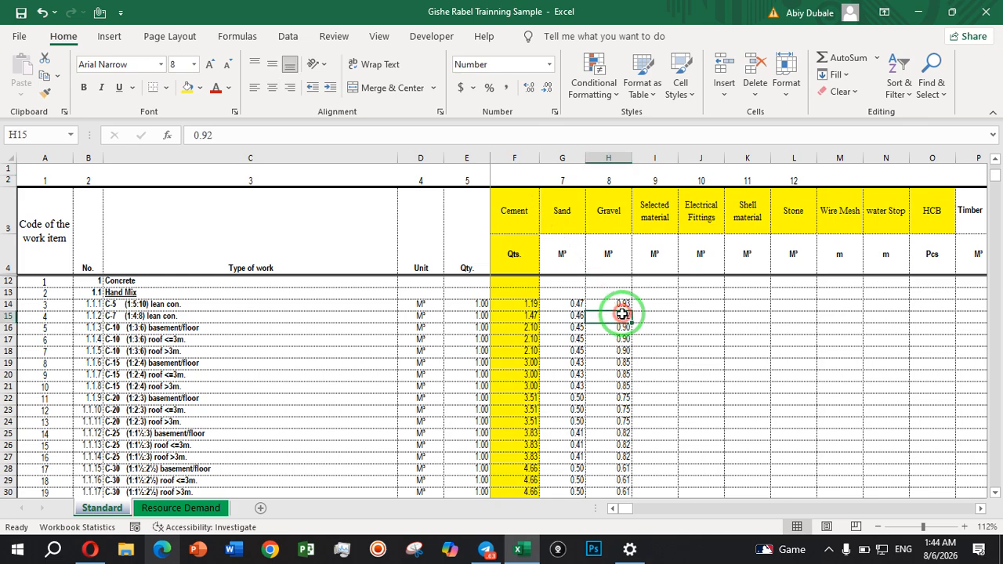
click(217, 506)
Fill the F8 formula across to the Benzine column EX, and fill the whole row down to row 33.
click(540, 373)
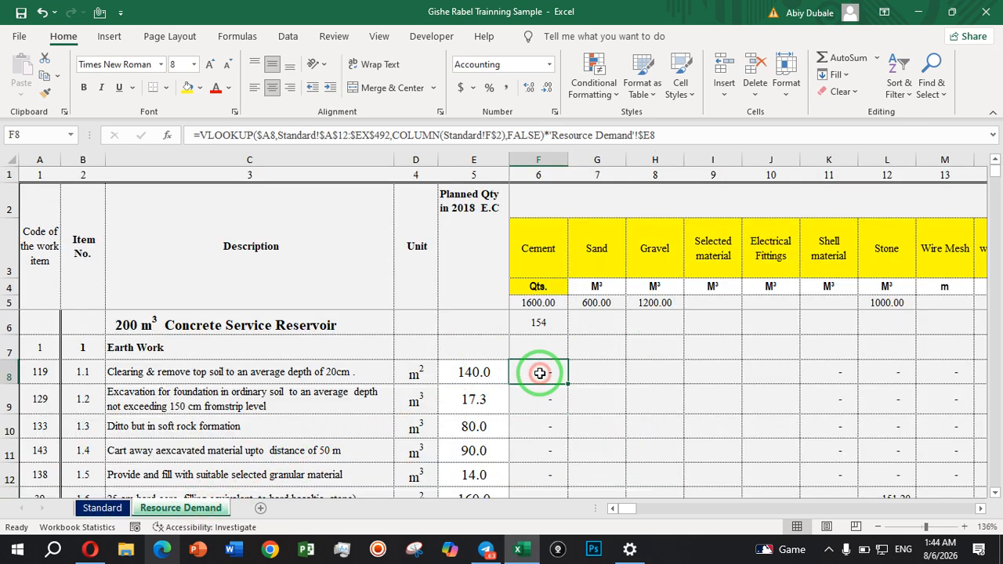
drag(568, 384, 663, 409)
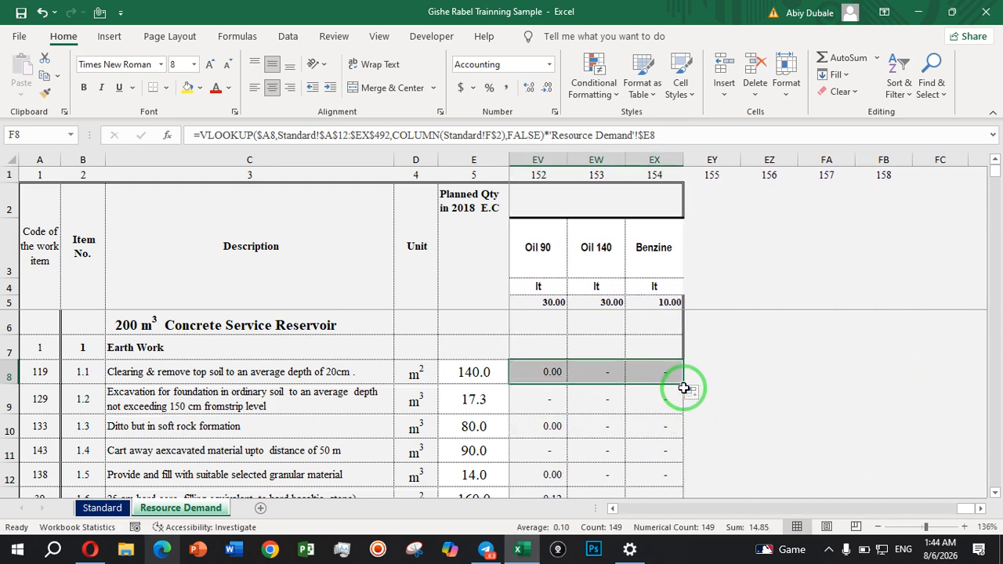
mouse_move(683, 387)
mouse_down()
mouse_move(632, 501)
mouse_move(626, 375)
mouse_up()
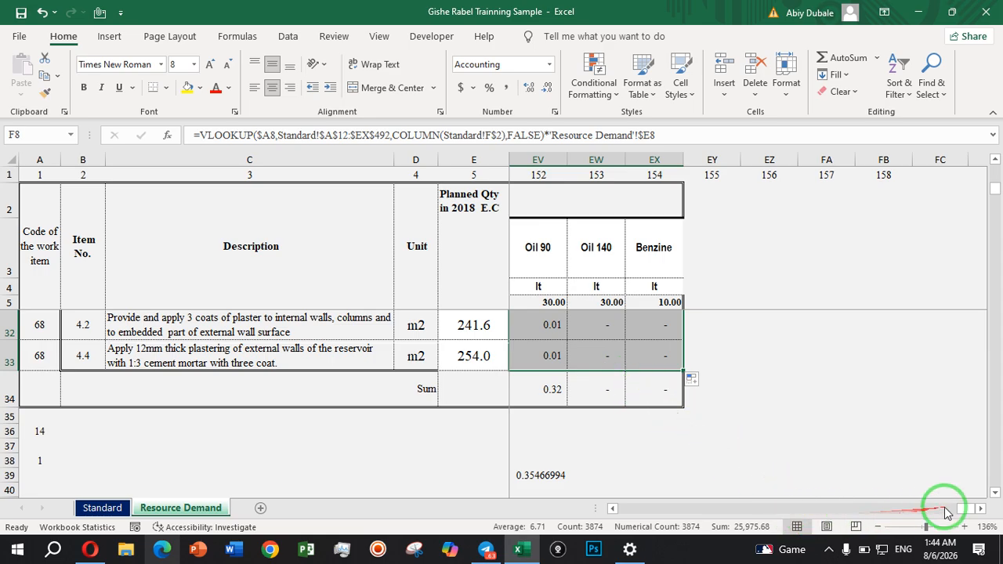
Check the planned quantity and the Cement, Sand, Gravel and Selected material formulas for the base slab in row 17.
drag(967, 511, 583, 365)
click(584, 364)
scroll(581, 367, up, 6)
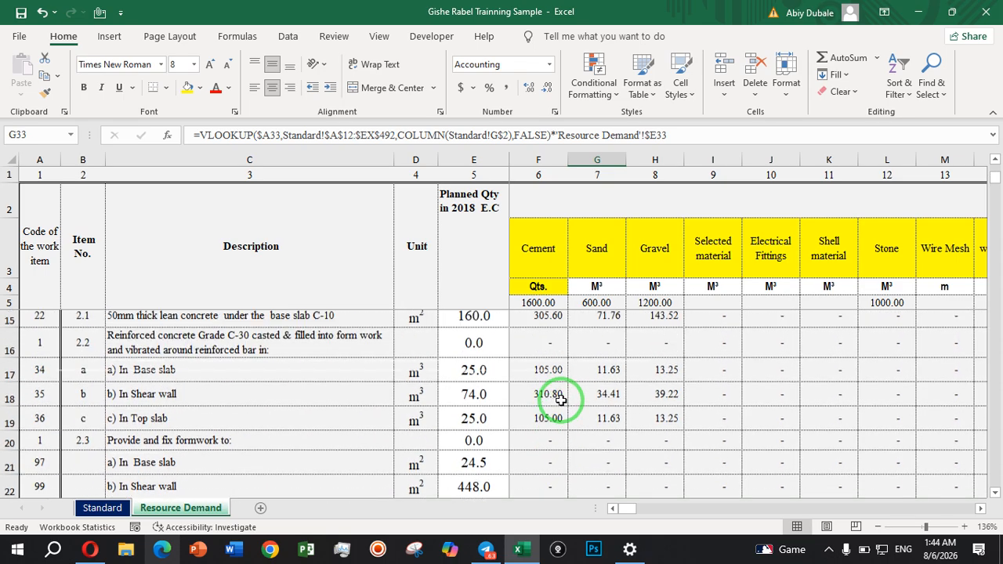
scroll(561, 400, up, 1)
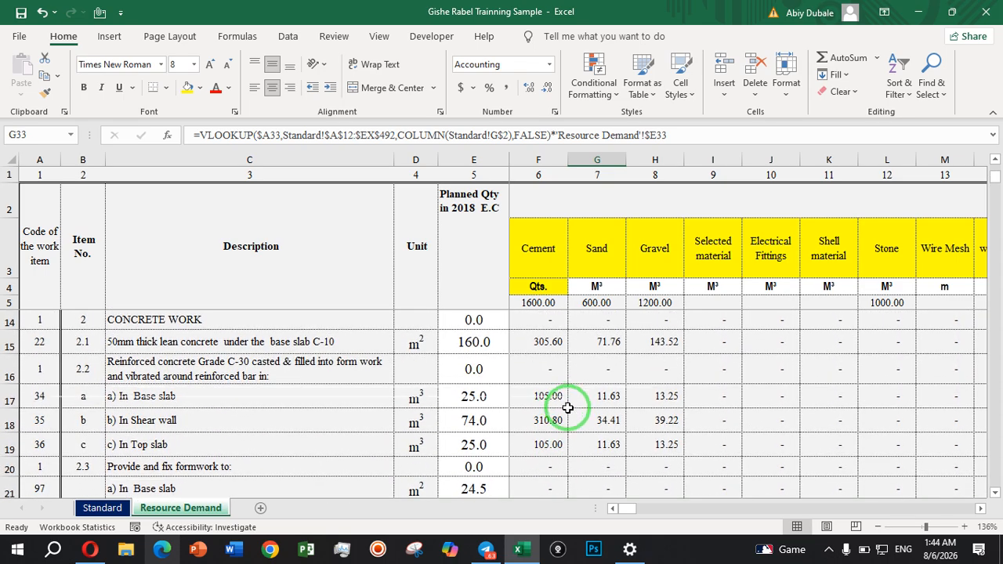
click(481, 398)
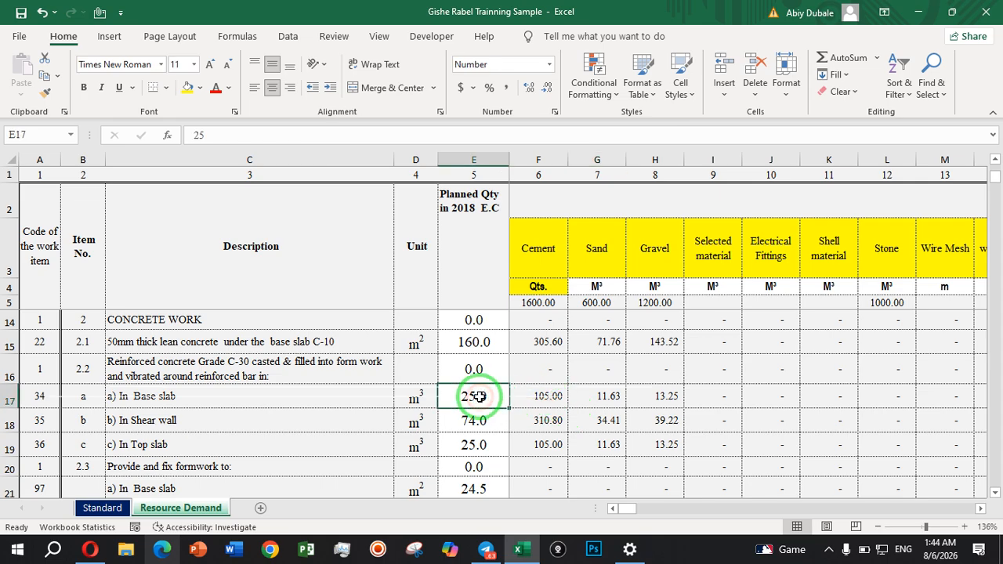
click(539, 397)
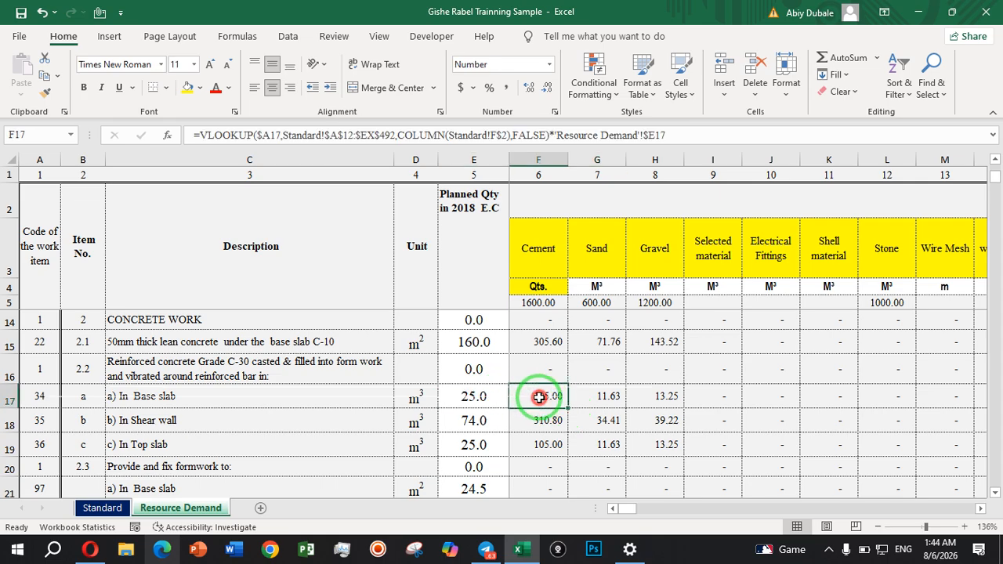
click(603, 398)
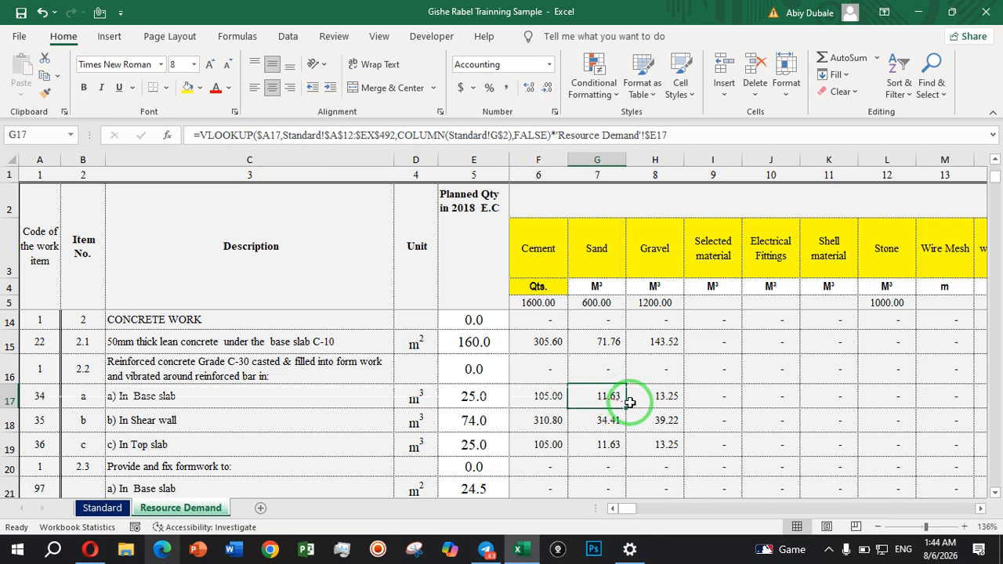
click(665, 399)
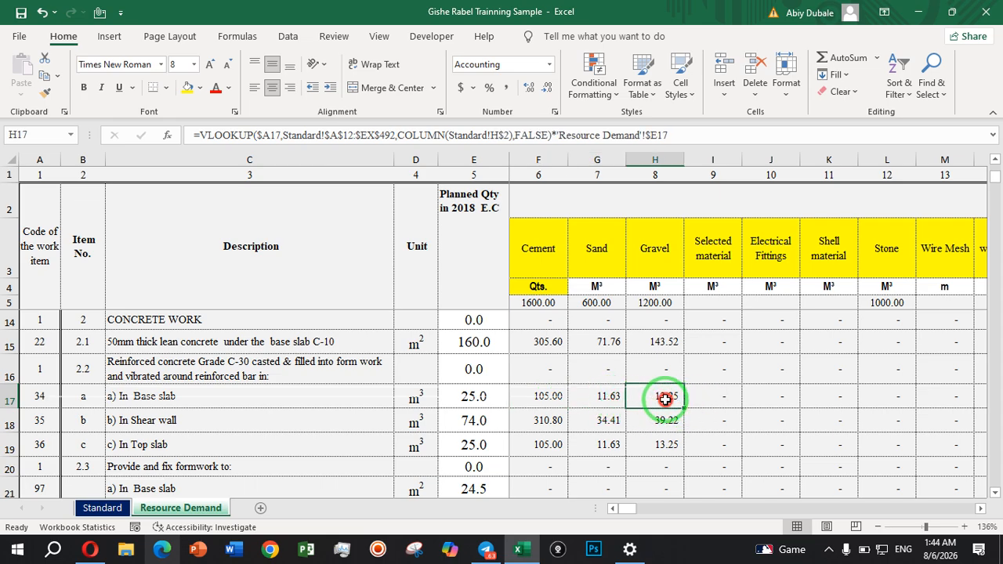
click(715, 397)
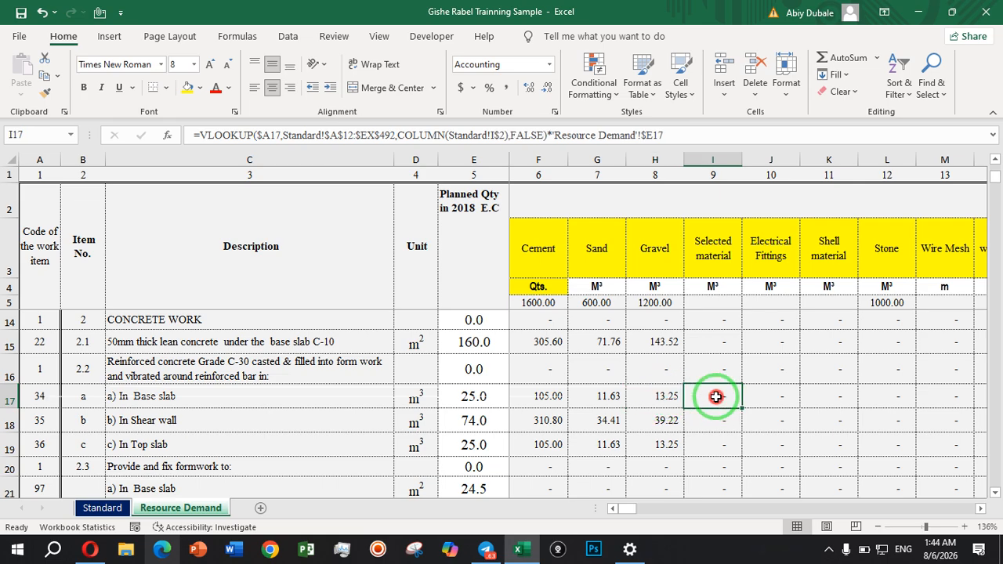
Review the base slab's row 17 formulas through the remaining material and pipe columns to Mason and D.Labourer.
key(Right)
key(Right)
key(Right)
key(Right)
key(Right)
key(Right)
key(Right)
key(Right)
key(Right)
key(Right)
key(Right)
key(Right)
key(Right)
key(Right)
key(Right)
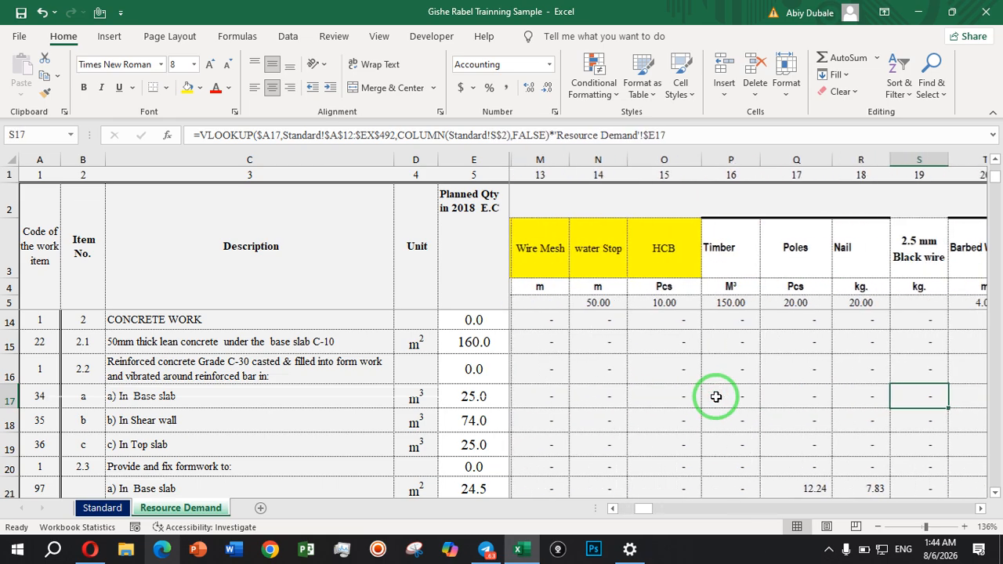
key(Right)
key(Right)
key(Right)
key(Right)
key(Right)
key(Right)
key(Right)
key(Right)
key(Right)
key(Right)
key(Right)
key(Right)
key(Right)
key(Right)
key(Right)
key(Right)
key(Right)
key(Right)
key(Right)
key(Right)
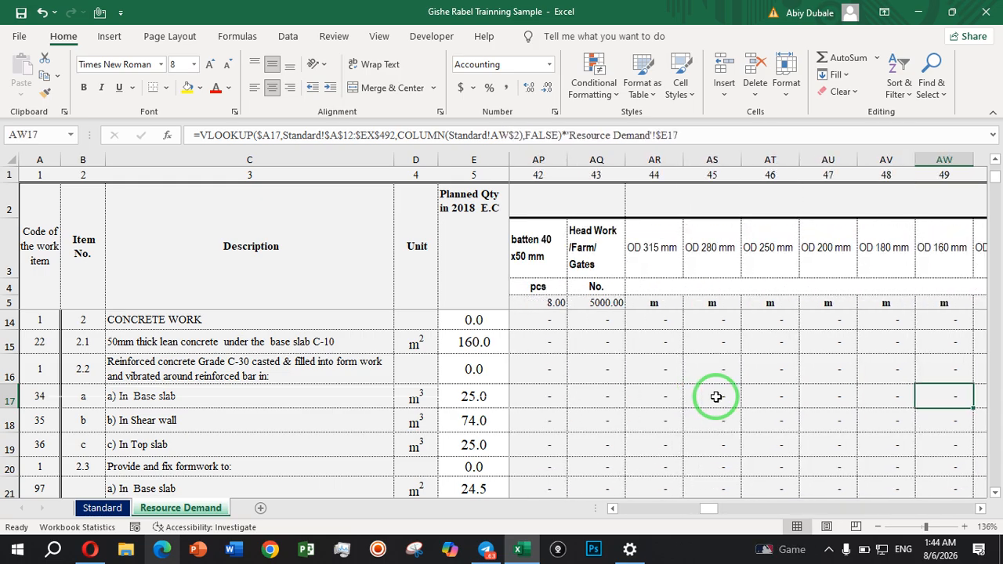
key(Right)
key(Right)
key(Right)
key(Right)
key(Right)
key(Right)
key(Right)
key(Right)
key(Right)
key(Right)
key(Right)
key(Right)
key(Right)
key(Right)
key(Right)
key(Right)
key(Right)
key(Right)
key(Right)
key(Right)
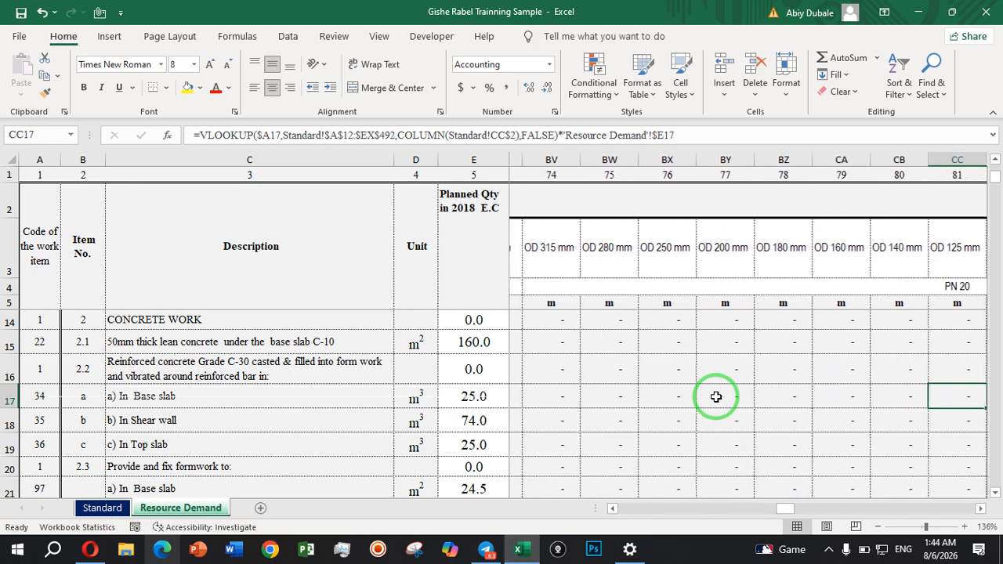
key(Right)
key(Right)
key(Right)
key(Right)
key(Right)
key(Right)
key(Right)
key(Right)
key(Right)
key(Right)
key(Right)
key(Right)
key(Right)
key(Right)
key(Right)
key(Right)
key(Right)
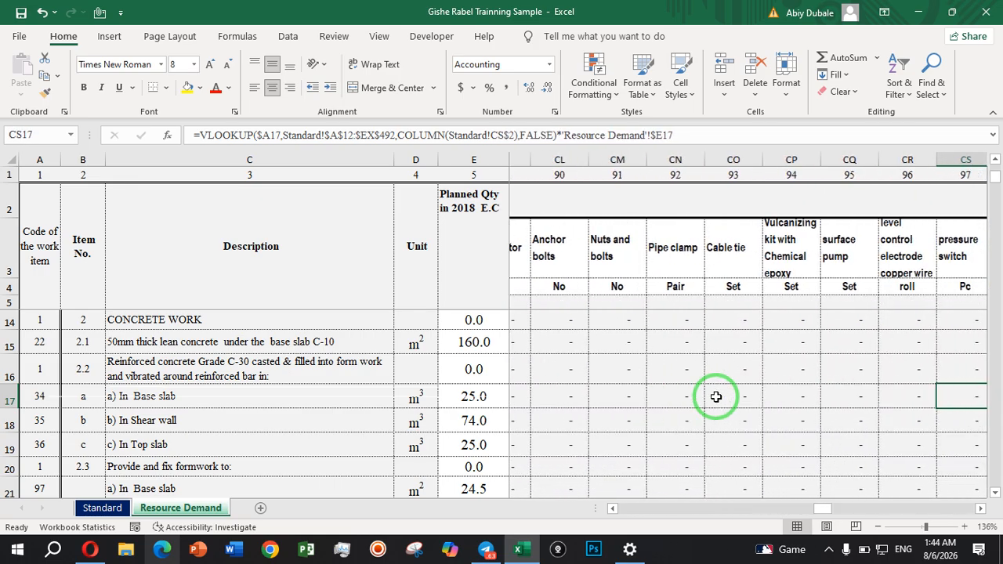
key(Right)
key(Right)
key(Right)
key(Right)
key(Right)
key(Right)
key(Right)
key(Right)
key(Right)
key(Right)
key(Right)
key(Right)
key(Right)
key(Right)
key(Right)
key(Right)
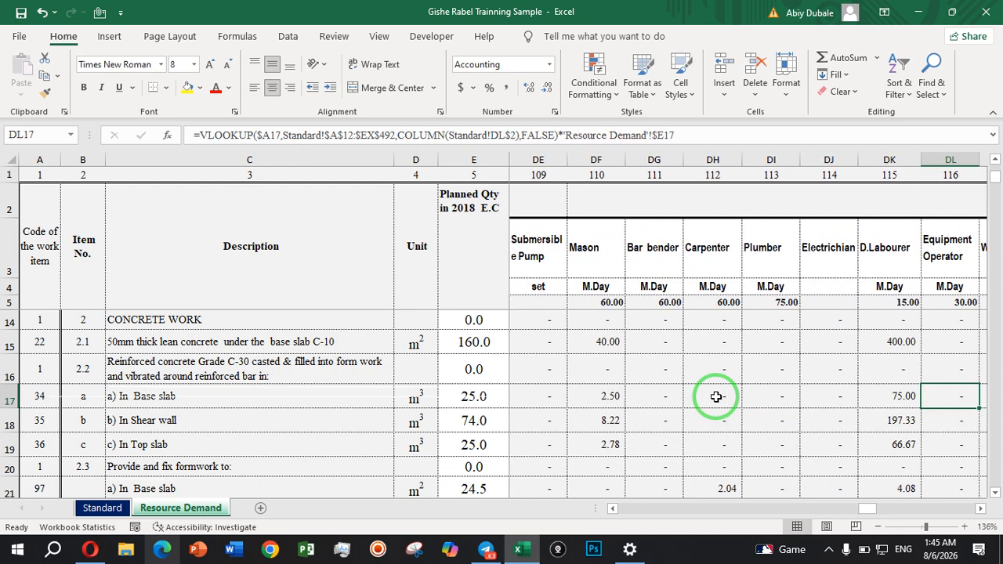
click(605, 398)
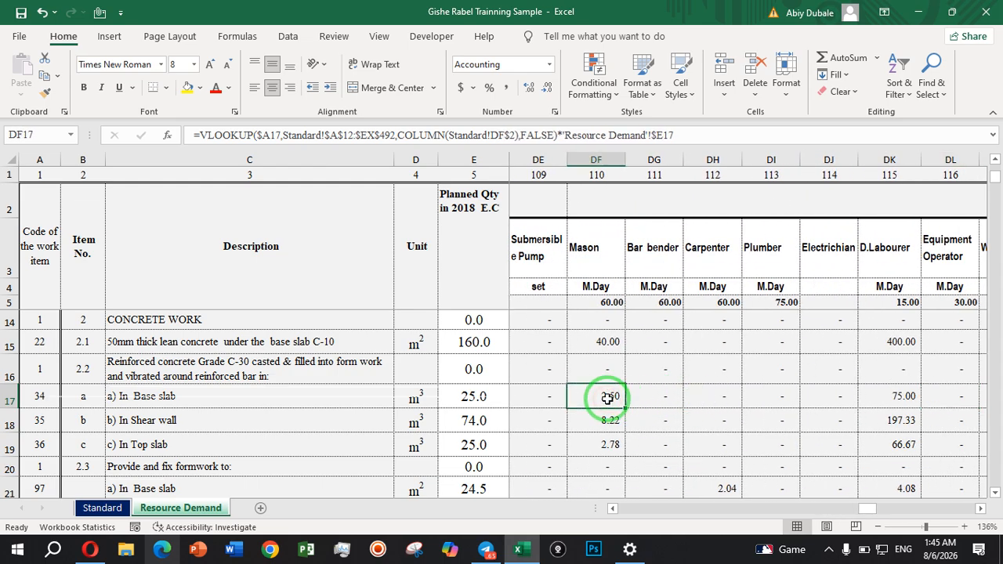
click(905, 401)
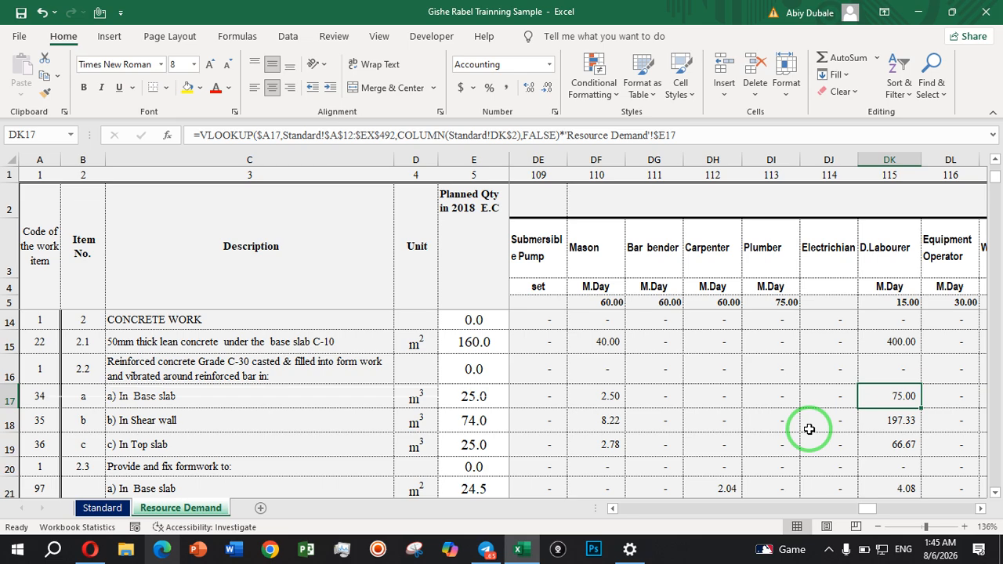
Review the base slab's remaining labour requirements, including the Engineers, Guang Leaders and Fuel & Grease Boy cells in row 17.
key(Right)
key(Right)
key(Right)
key(Right)
key(Right)
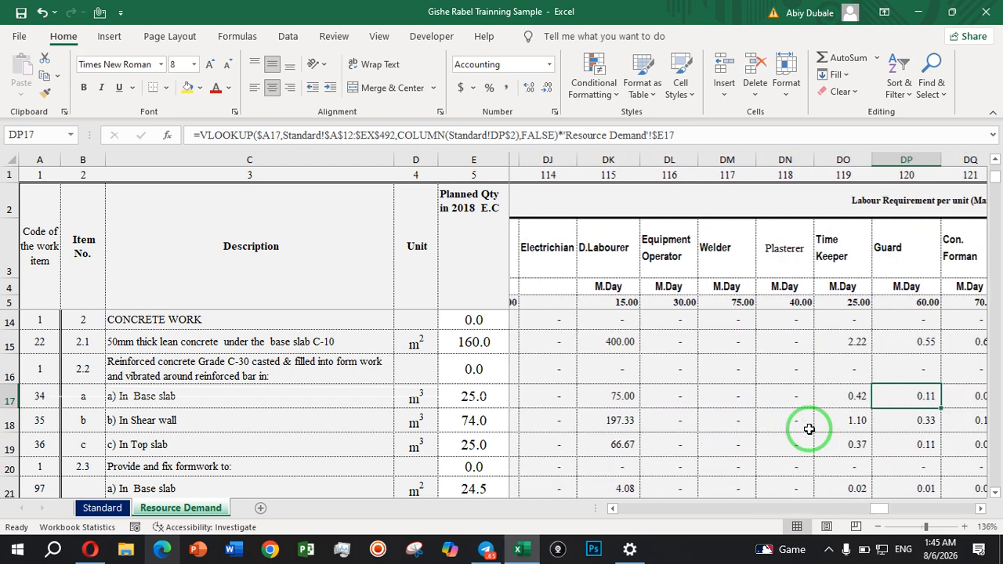
key(Right)
key(Right)
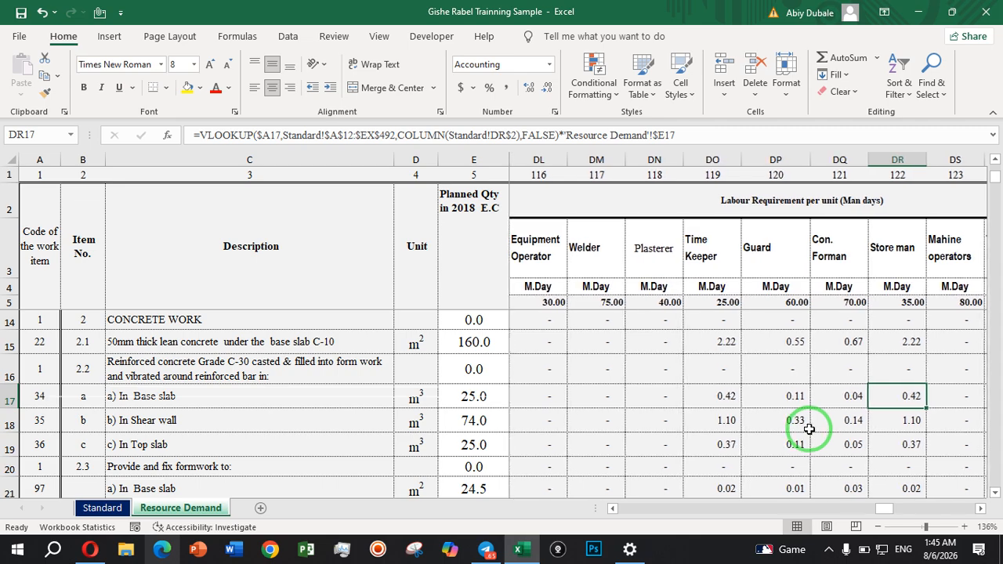
key(Right)
key(Right)
key(Right)
key(Right)
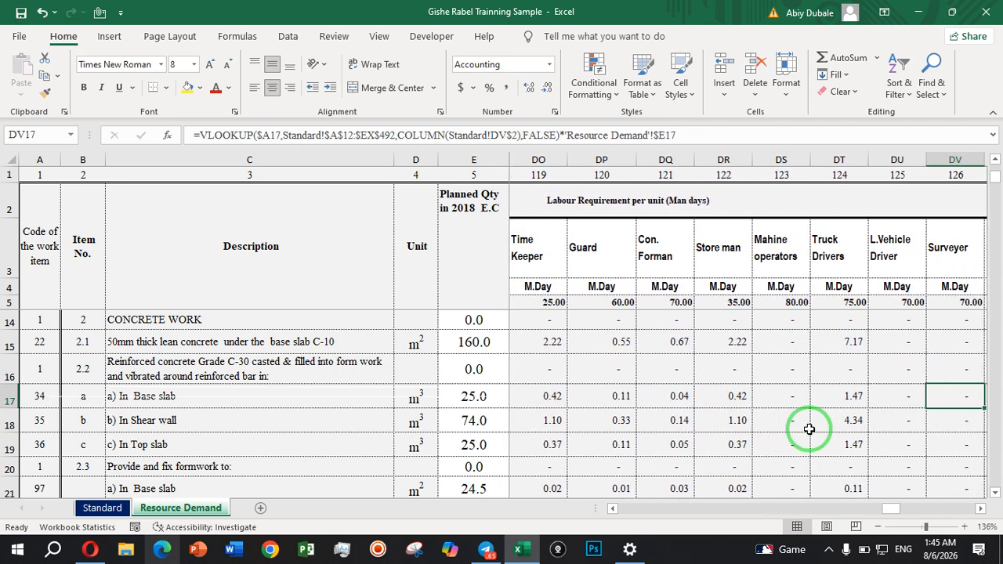
key(Right)
key(Right)
key(Right)
key(Right)
key(Right)
key(Right)
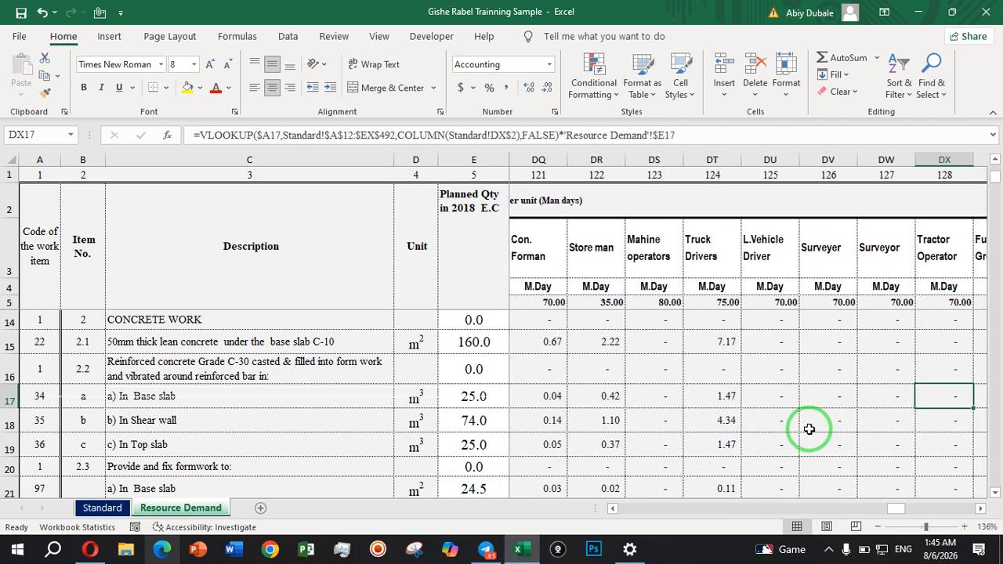
key(Right)
key(Right)
key(Right)
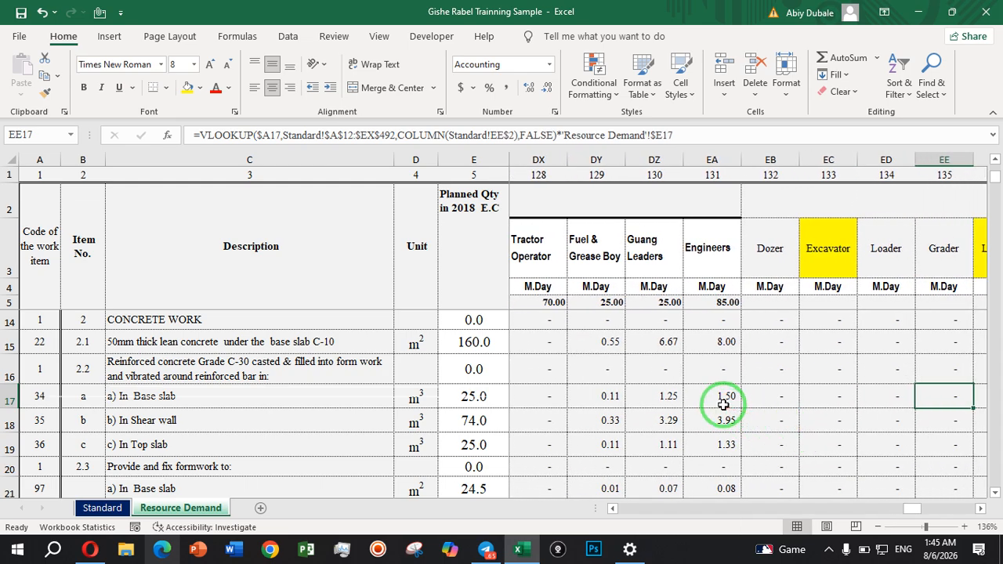
click(722, 404)
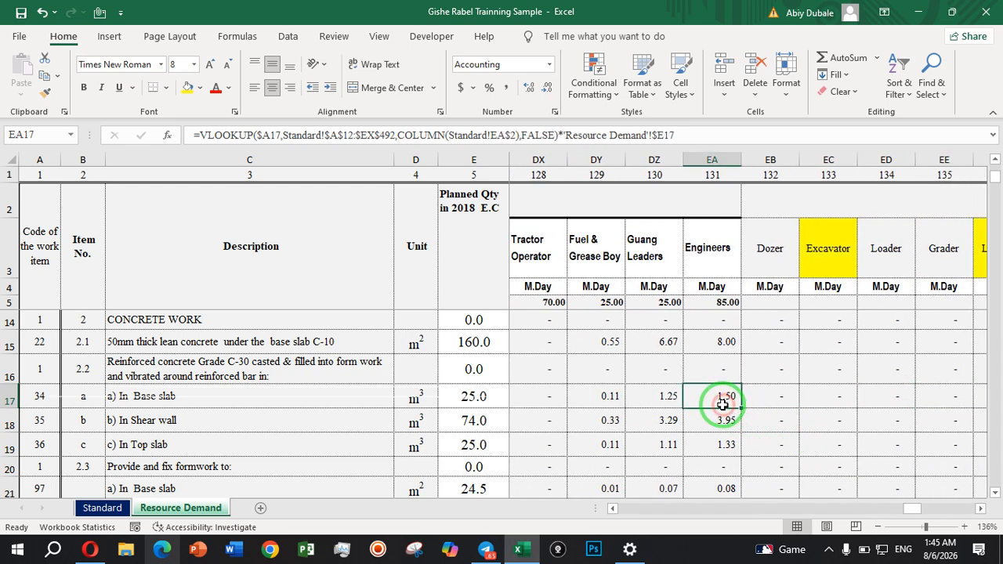
click(661, 401)
click(604, 400)
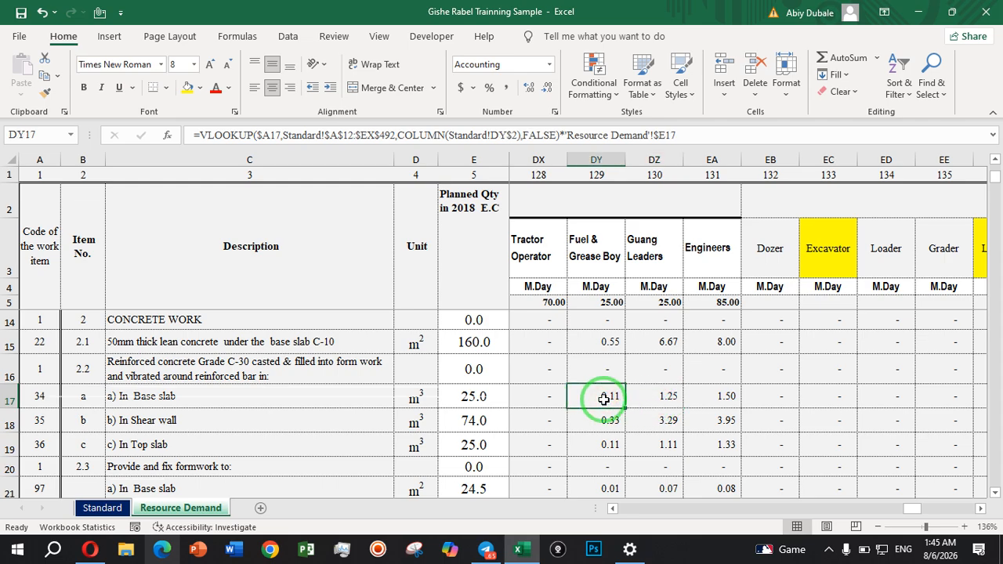
Review the base slab's machinery requirement formulas in row 17 from Dozer through Dump Truck.
key(Right)
key(Right)
key(Right)
key(Right)
key(Right)
key(Right)
key(Right)
key(Right)
key(Right)
key(Right)
key(Right)
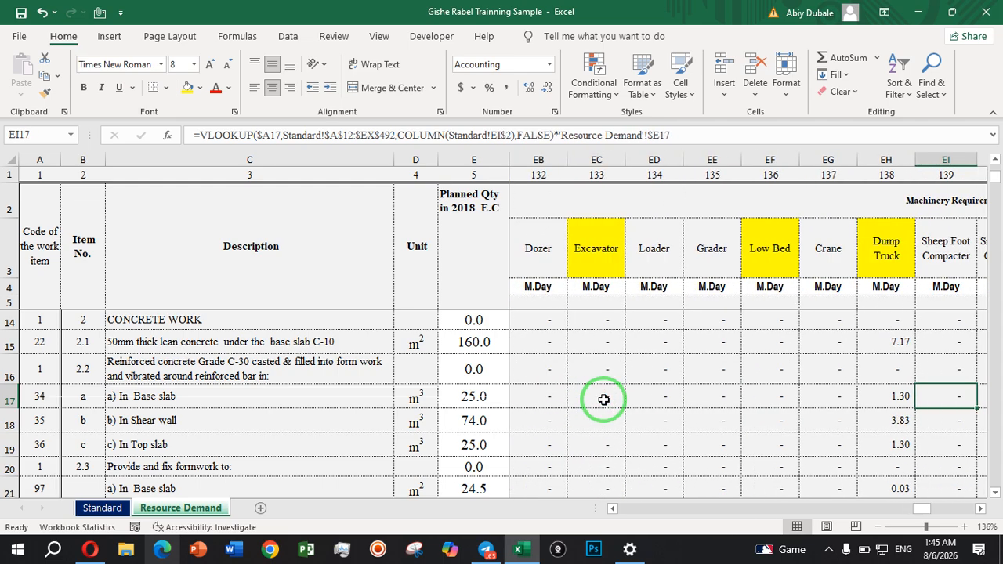
key(Right)
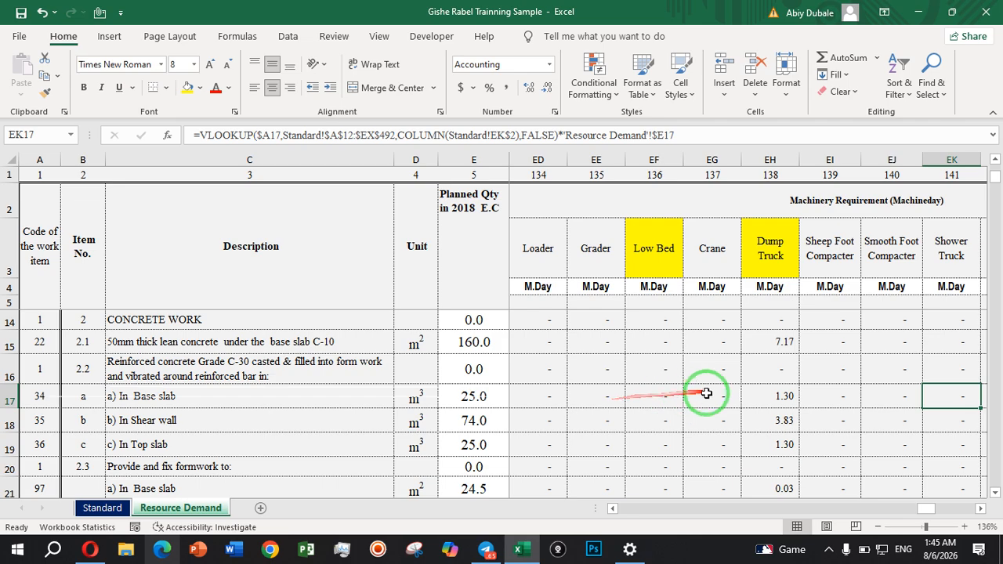
click(746, 400)
key(Right)
key(Right)
key(Right)
key(Right)
key(Right)
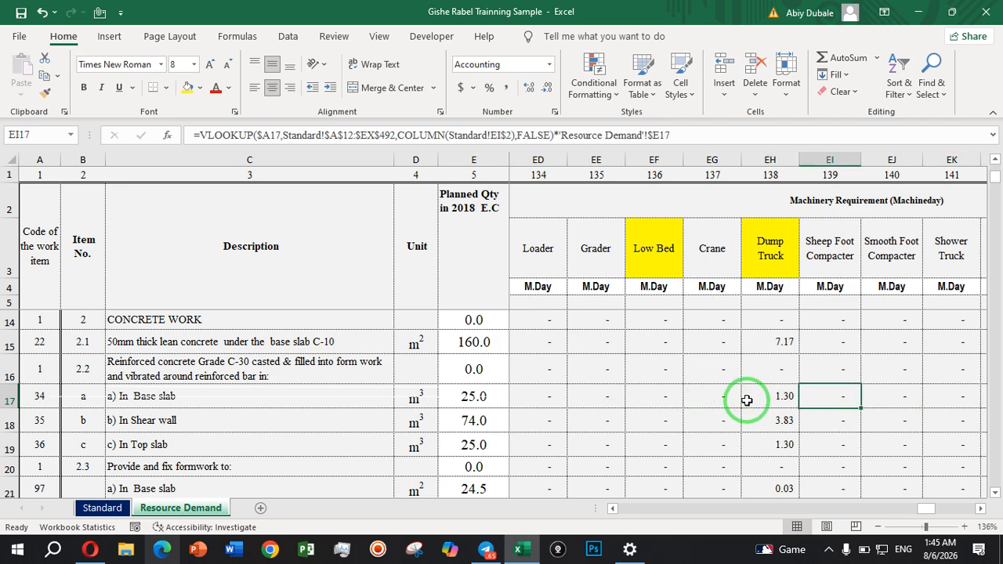
Review the base slab's remaining machinery requirements in row 17 and inspect the Mixer formula in EN17.
key(Right)
key(Right)
key(Right)
key(Right)
key(Right)
key(Right)
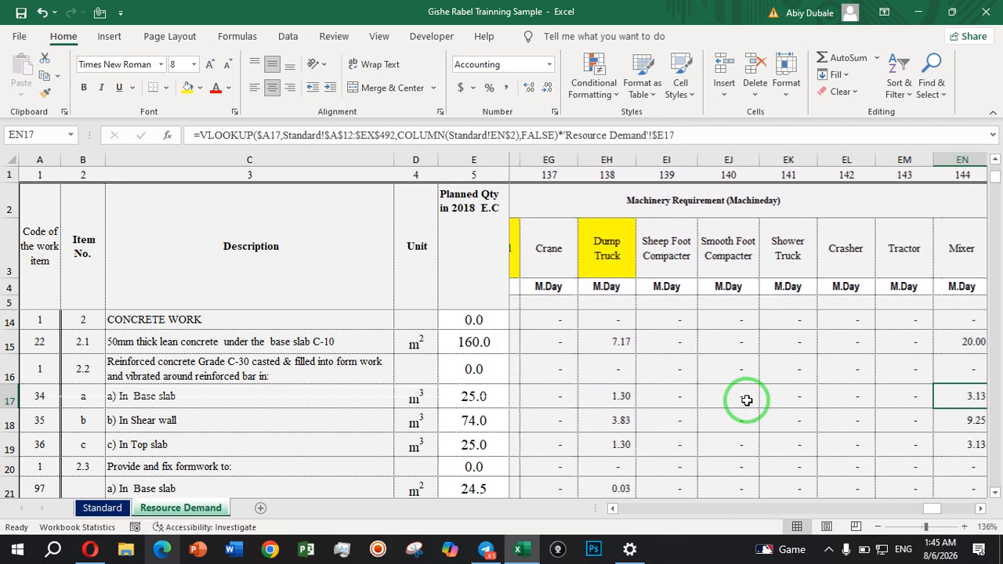
key(Right)
key(Right)
key(Right)
key(Right)
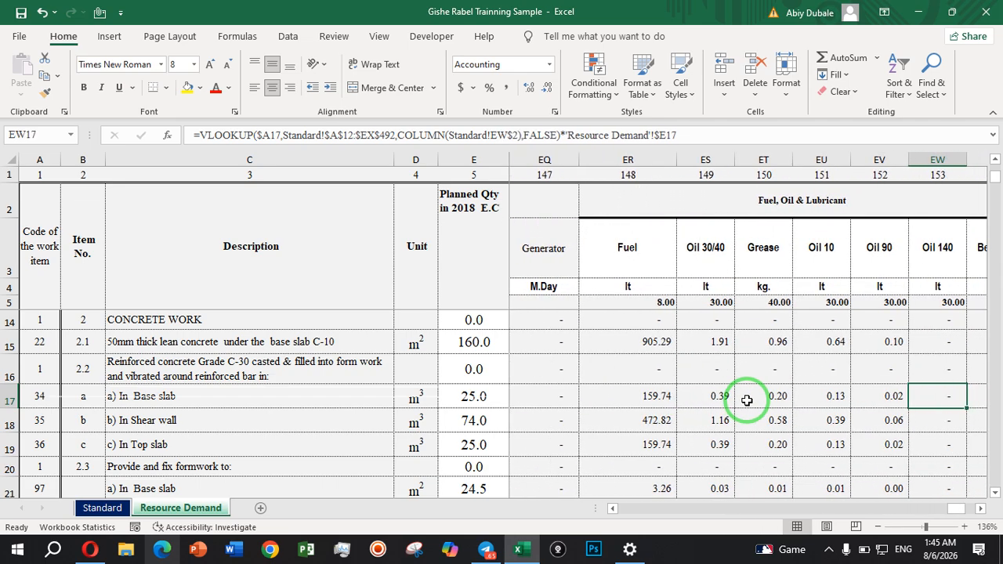
key(Left)
key(Left)
key(Left)
key(Left)
key(Left)
key(Left)
key(Left)
key(Left)
key(Left)
key(Left)
key(Left)
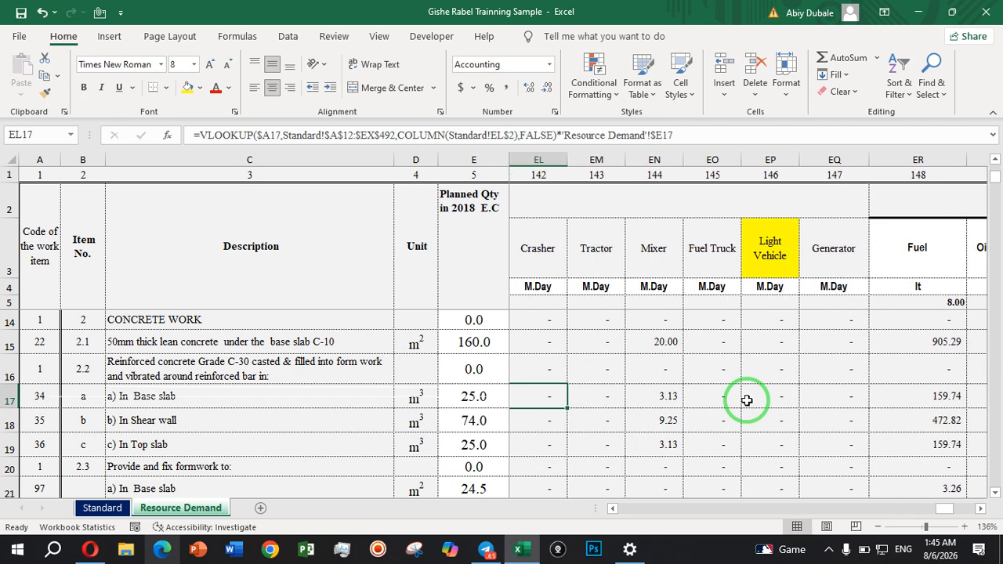
click(666, 402)
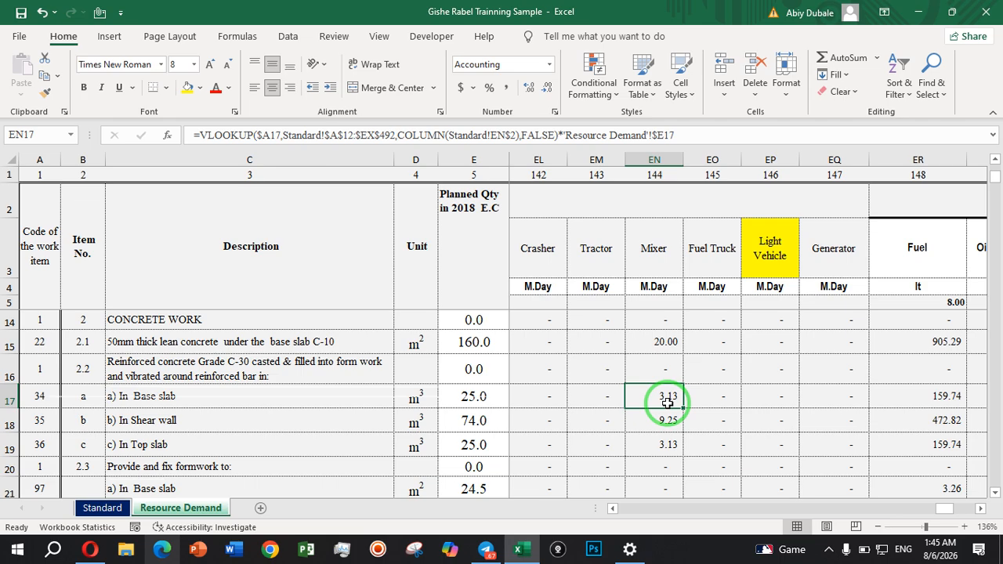
Review the base slab's Fuel, Oil & Lubricant requirements in row 17, from Fuel through Benzine.
key(Right)
key(Right)
key(Right)
key(Right)
key(Right)
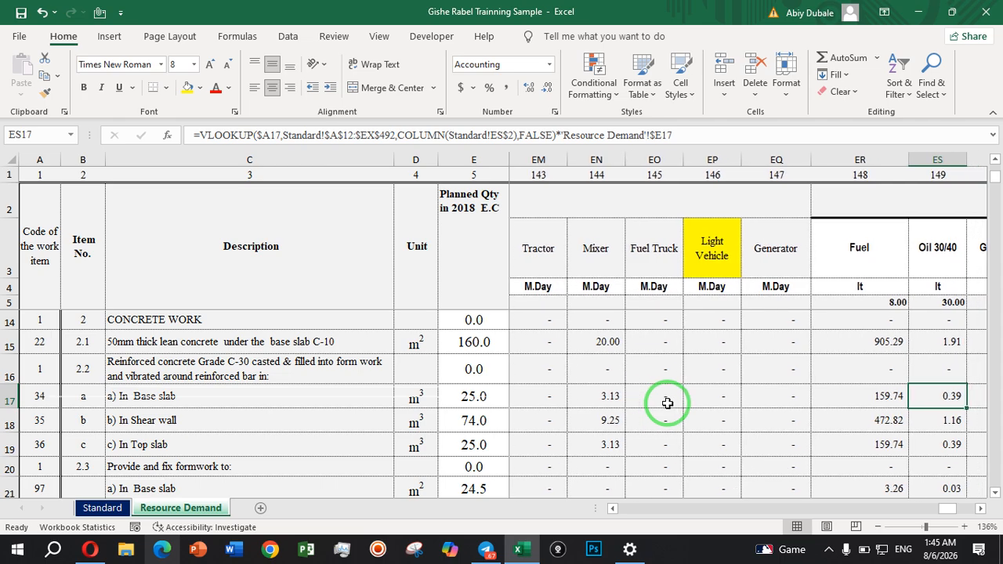
scroll(666, 401, right, 1)
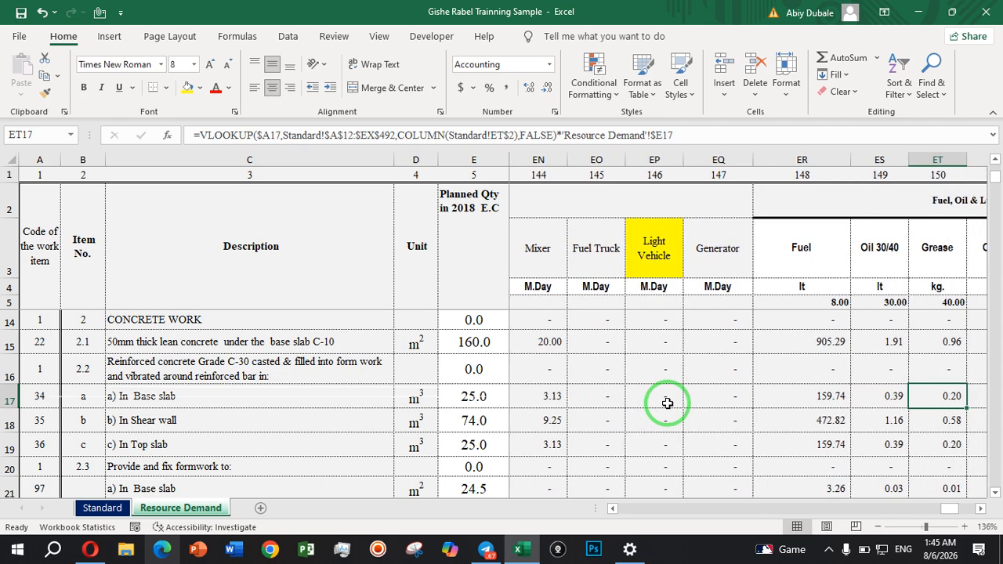
click(790, 395)
key(Right)
key(Right)
key(Right)
key(Right)
key(Right)
key(Right)
key(Right)
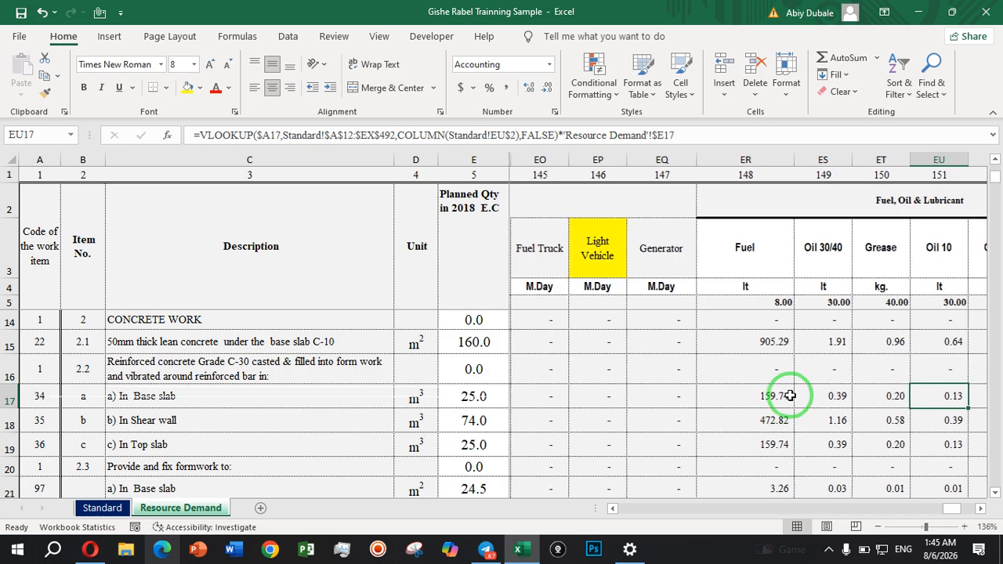
key(Right)
key(Right)
key(Right)
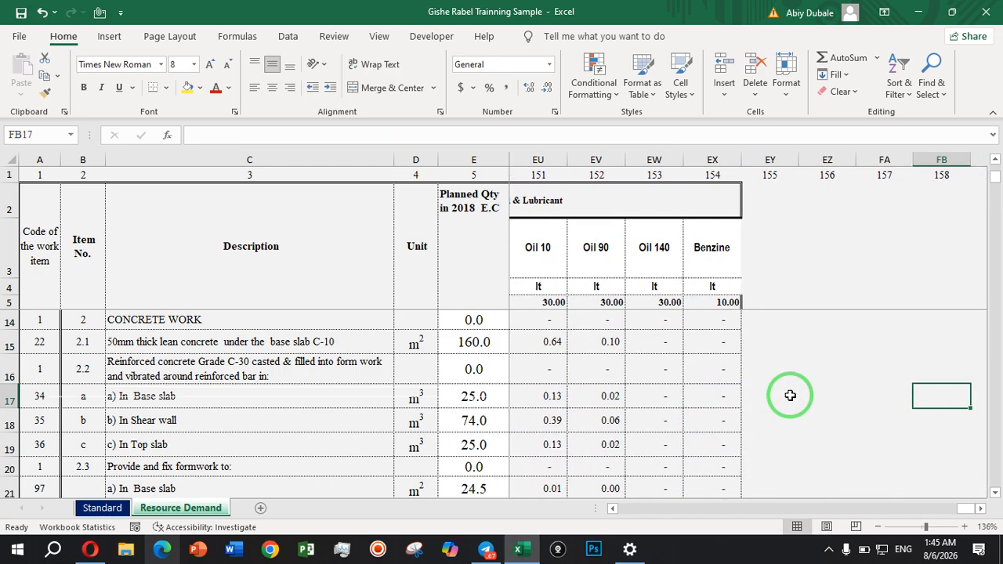
Look back across the base slab's row 17 requirements to its work item code in A17.
key(Left)
key(Left)
key(Left)
key(Left)
key(Left)
key(Left)
key(Left)
key(Left)
key(Left)
key(Left)
key(Left)
key(Left)
key(Left)
key(Left)
key(Left)
key(Left)
key(Left)
key(Left)
key(Left)
key(Left)
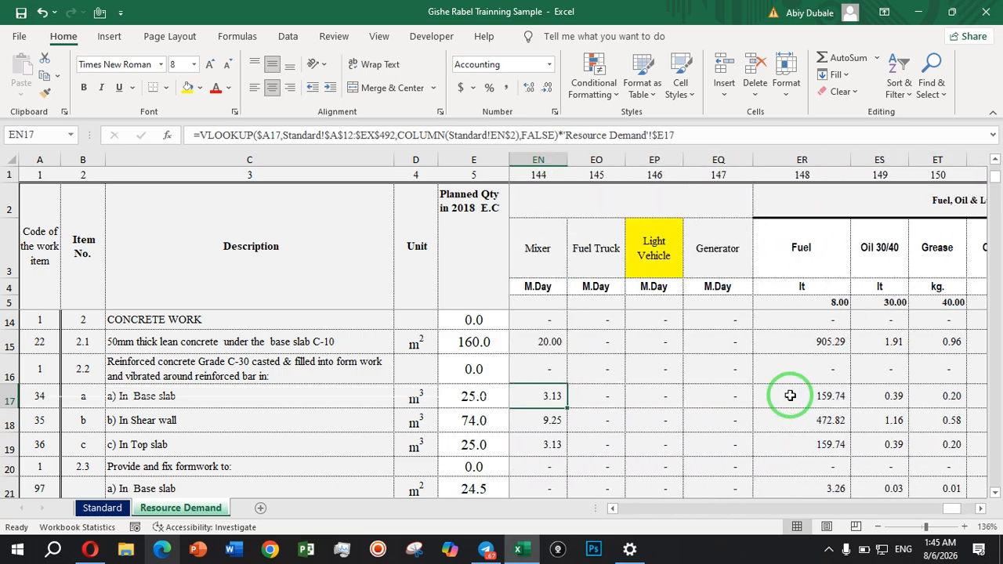
key(Left)
key(Left)
key(Left)
key(Left)
key(Left)
key(Left)
key(Left)
key(Left)
key(Left)
key(Left)
key(Left)
key(Left)
key(Left)
key(Left)
key(Left)
key(Left)
key(Left)
key(Left)
key(Left)
key(Left)
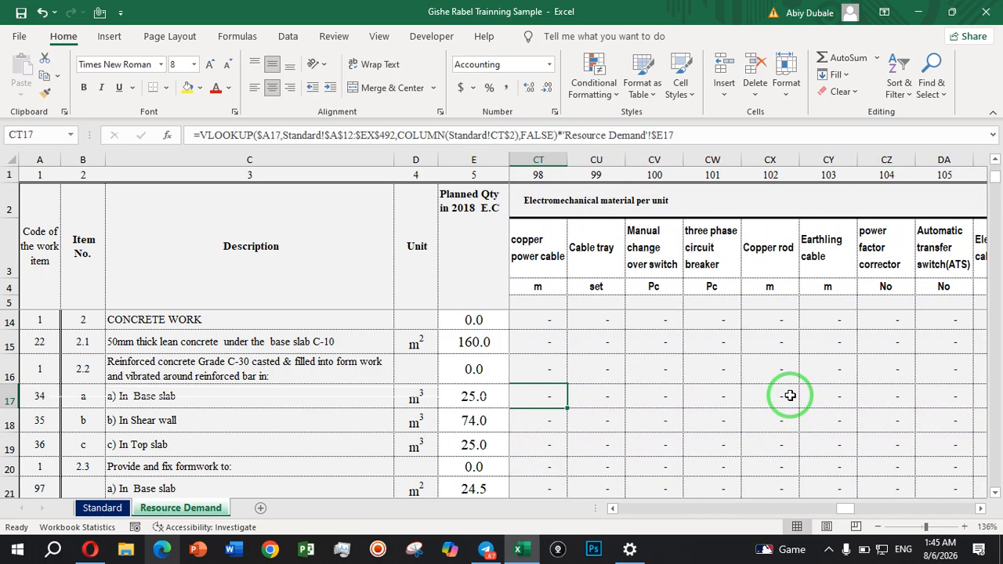
key(Left)
key(Left)
key(Left)
key(Left)
key(Left)
key(Left)
key(Left)
key(Left)
key(Left)
key(Left)
key(Left)
key(Left)
key(Left)
key(Left)
key(Left)
key(Left)
key(Left)
key(Left)
key(Left)
key(Left)
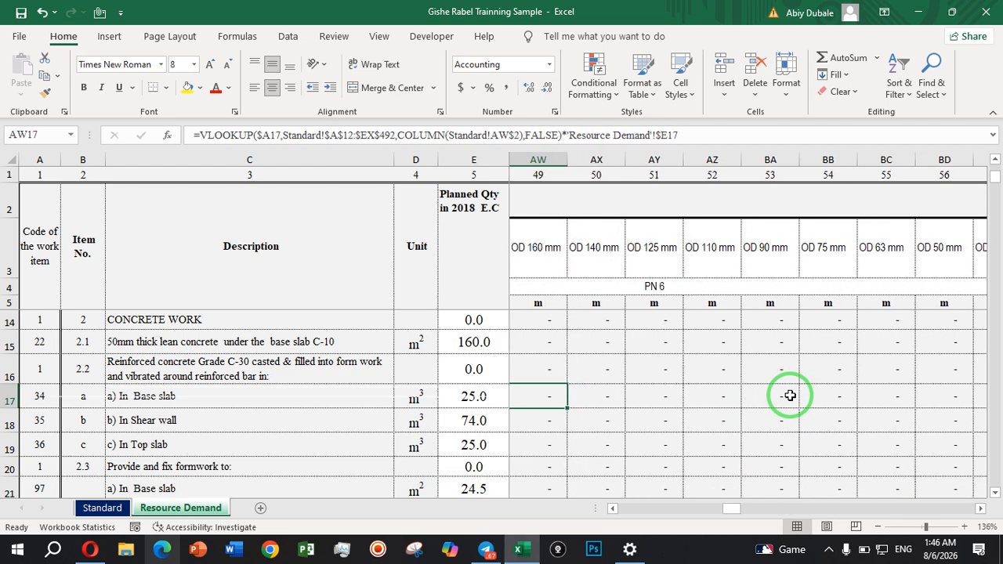
key(Left)
key(Left)
key(Left)
key(Left)
key(Left)
key(Left)
key(Left)
key(Left)
key(Left)
key(Left)
key(Left)
key(Left)
key(Left)
key(Left)
key(Left)
key(Left)
key(Left)
key(Left)
key(Left)
key(Left)
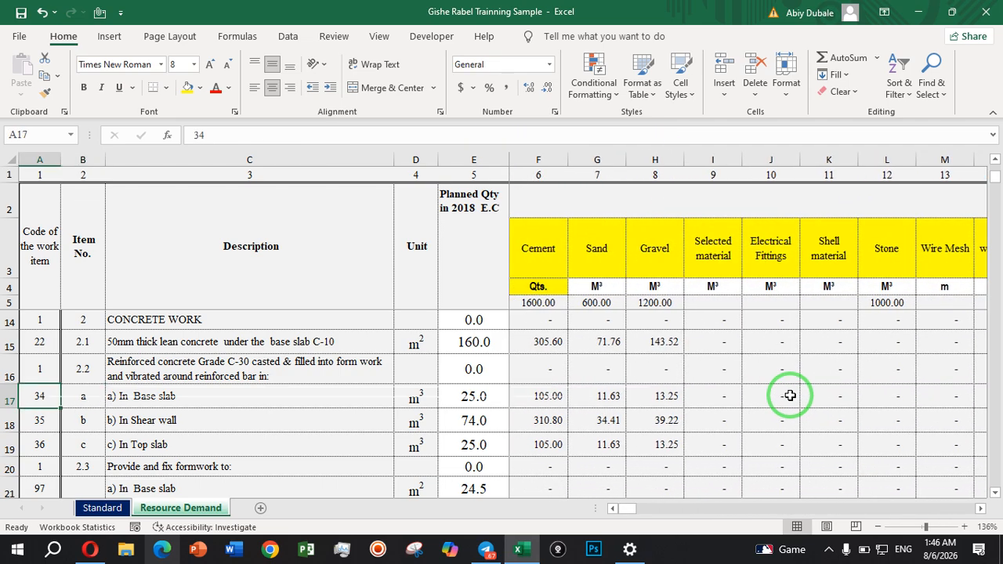
Review the Gravel formulas in column H from the base slab row down to the Sum row.
click(649, 403)
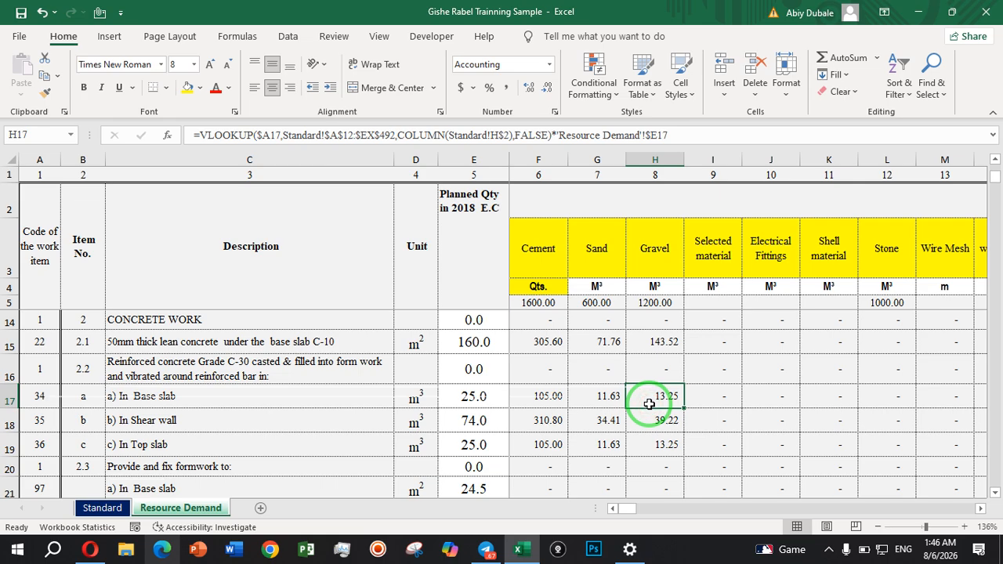
key(Down)
key(Down)
key(Down)
key(Down)
key(Down)
key(Down)
key(Down)
key(Down)
key(Down)
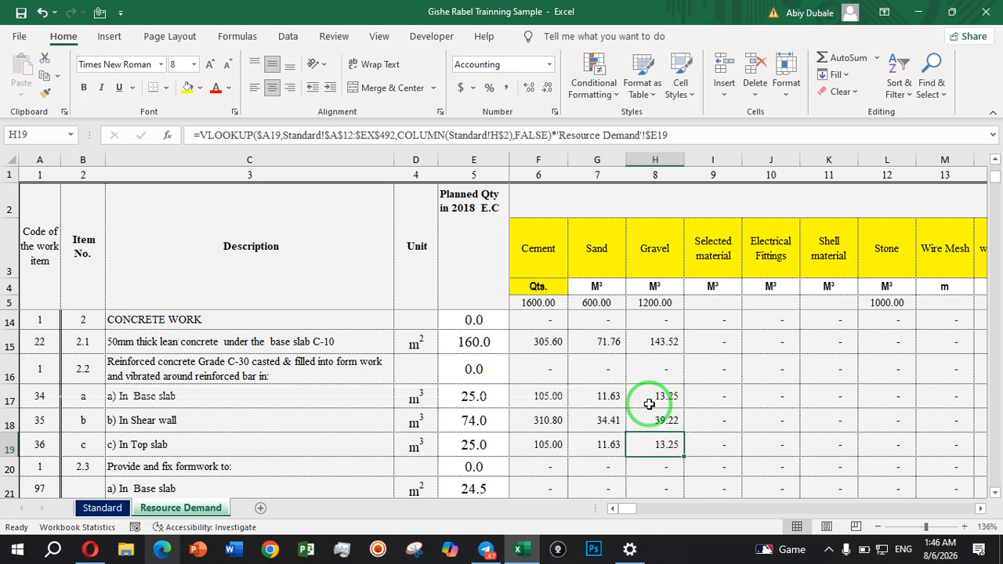
key(Down)
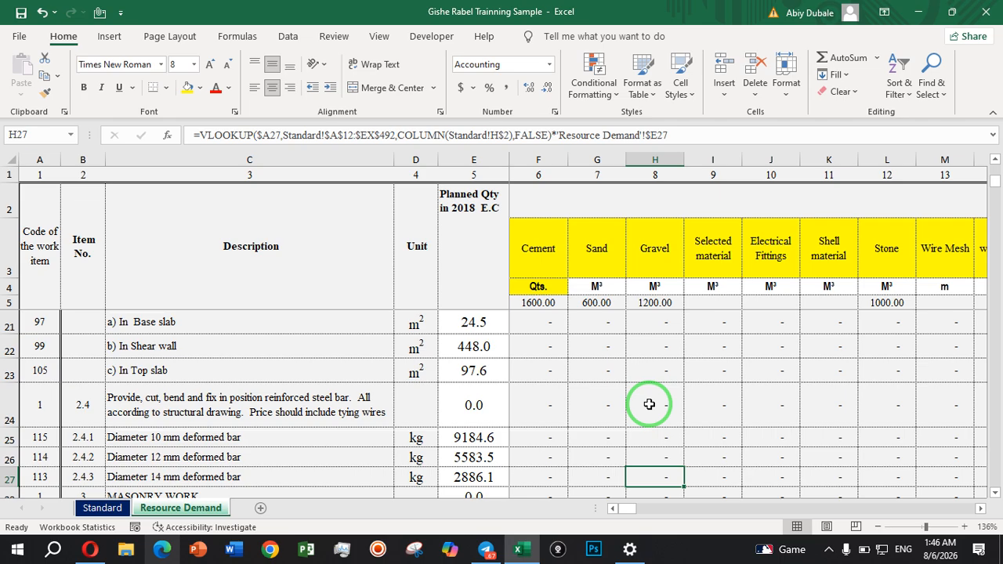
key(Down)
key(Down)
key(Down)
key(Down)
key(Down)
key(Down)
key(Down)
key(Down)
key(Down)
key(Down)
key(Down)
key(Down)
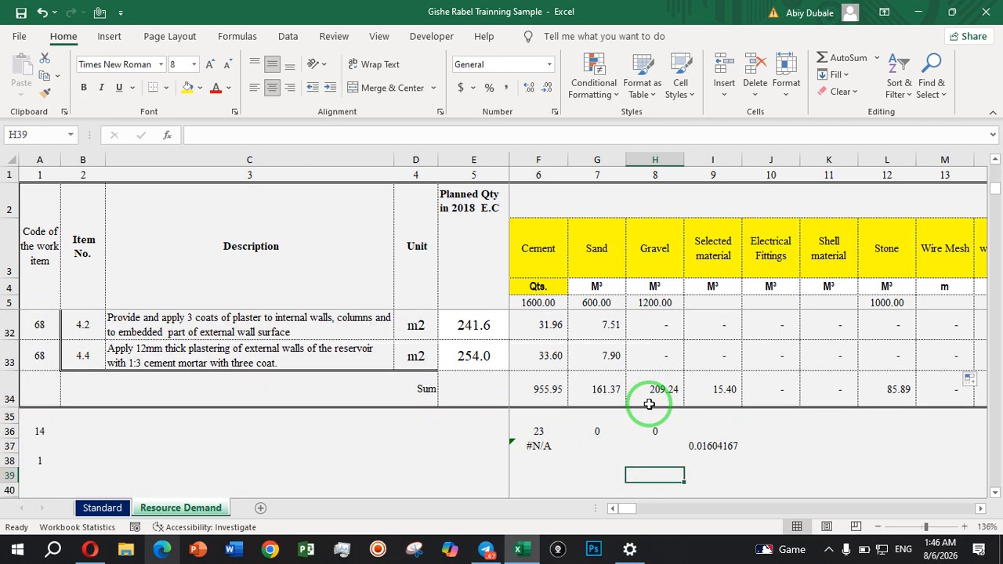
drag(234, 342, 346, 327)
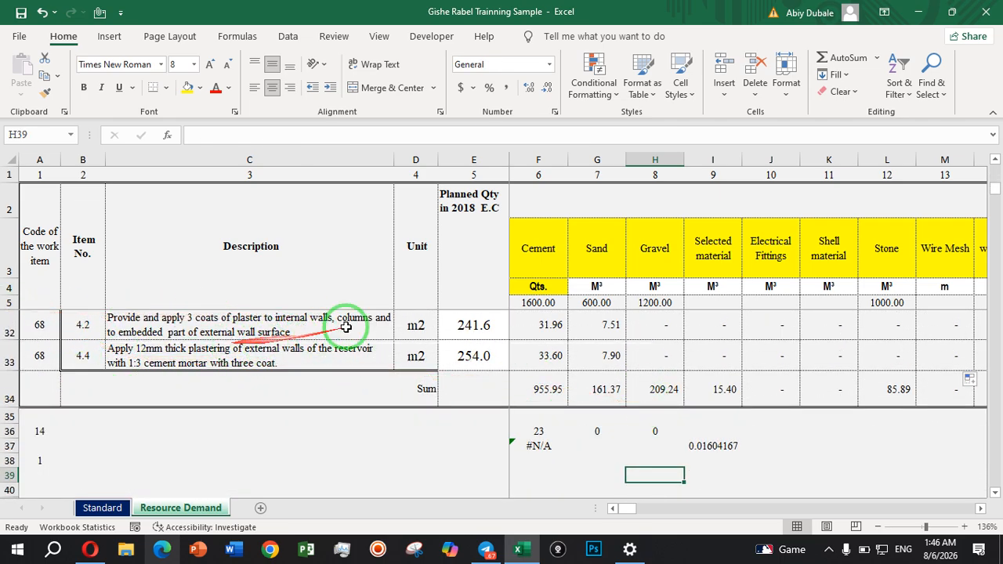
Inspect the row 34 SUM formulas for Cement, Sand, Gravel, Selected material, Stone and Wire Mesh.
click(539, 395)
click(604, 392)
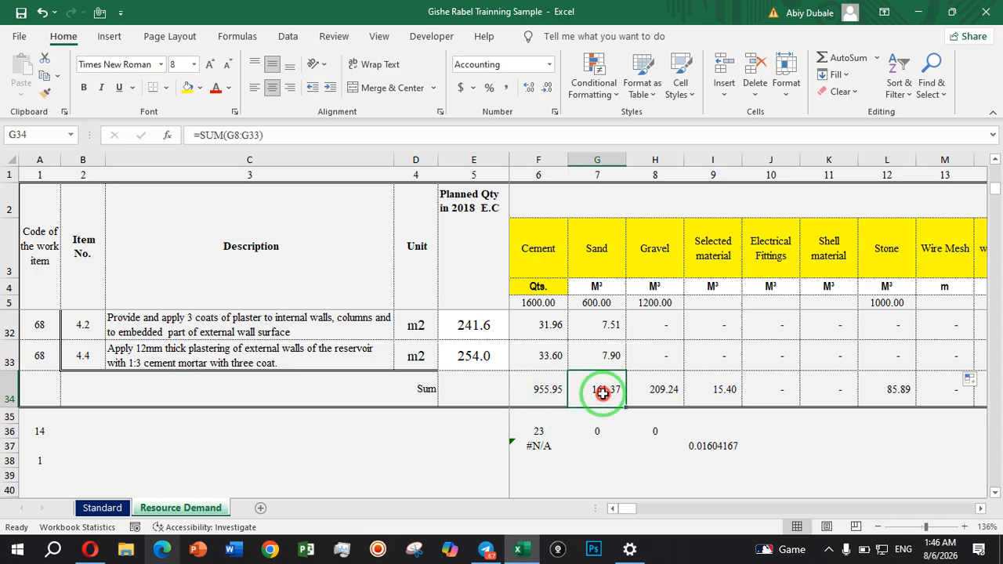
click(668, 392)
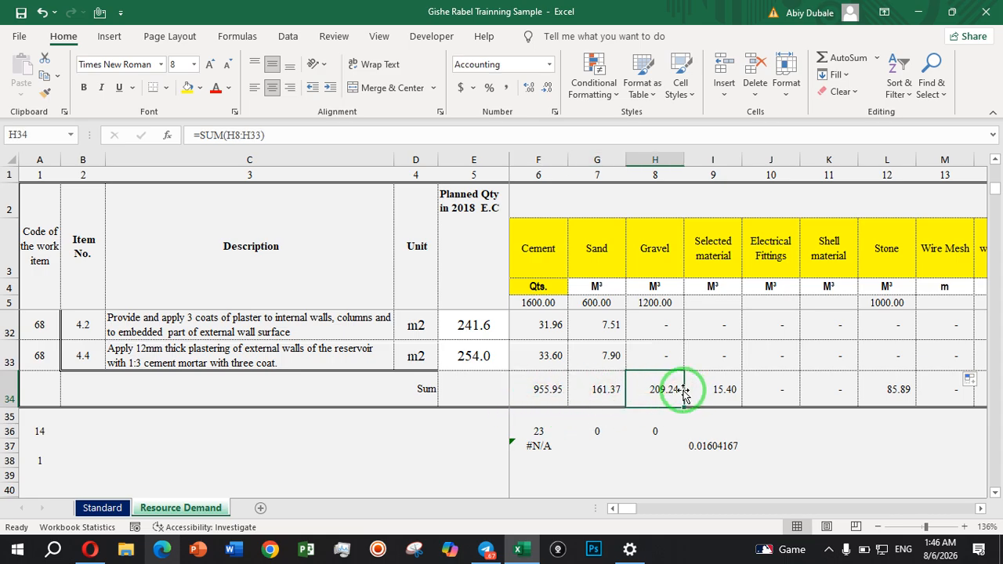
click(732, 393)
click(877, 400)
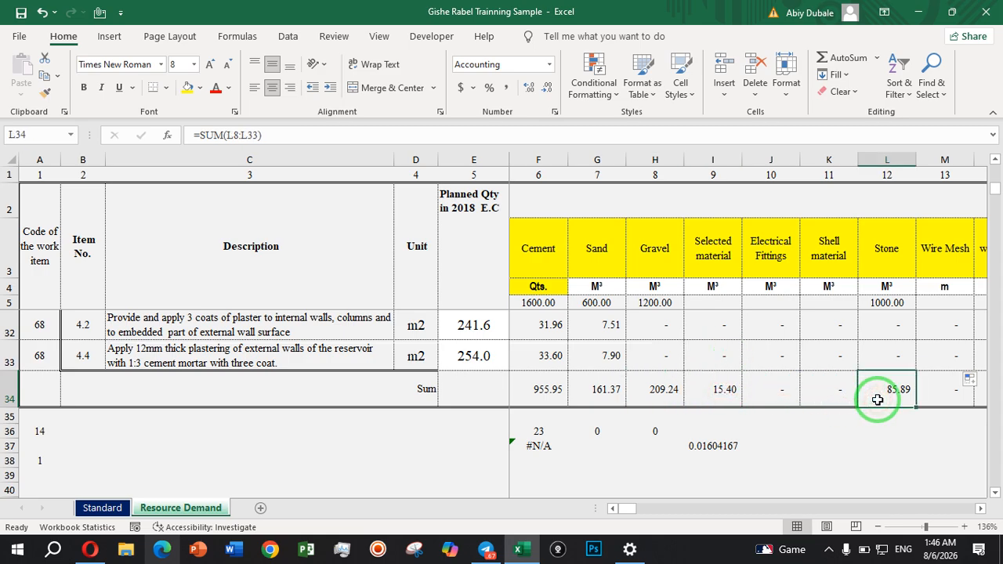
click(945, 391)
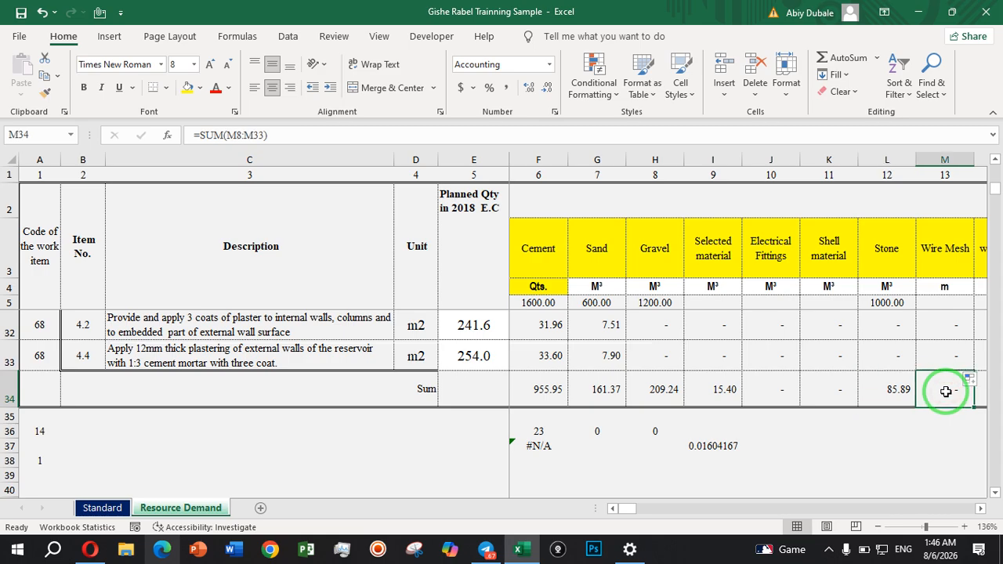
Review the row 34 sums across the remaining material, pipe and labour columns up to Excavator.
key(Right)
key(Right)
key(Right)
key(Right)
key(Right)
key(Right)
key(Right)
key(Right)
key(Right)
key(Right)
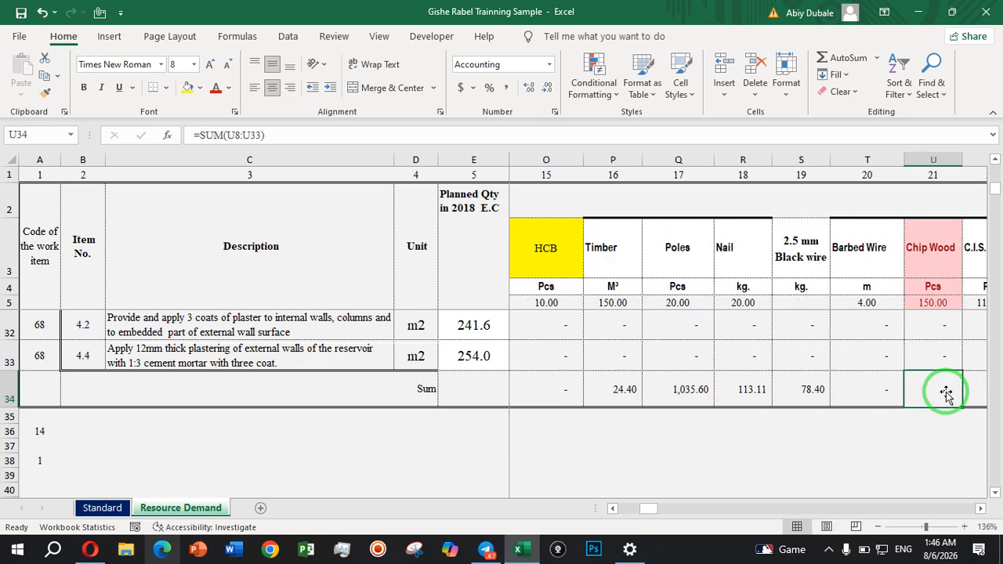
key(Right)
key(Right)
key(Right)
key(Right)
key(Right)
key(Right)
key(Right)
key(Right)
key(Right)
key(Right)
key(Right)
key(Right)
key(Right)
key(Right)
key(Right)
key(Right)
key(Right)
key(Right)
key(Right)
key(Right)
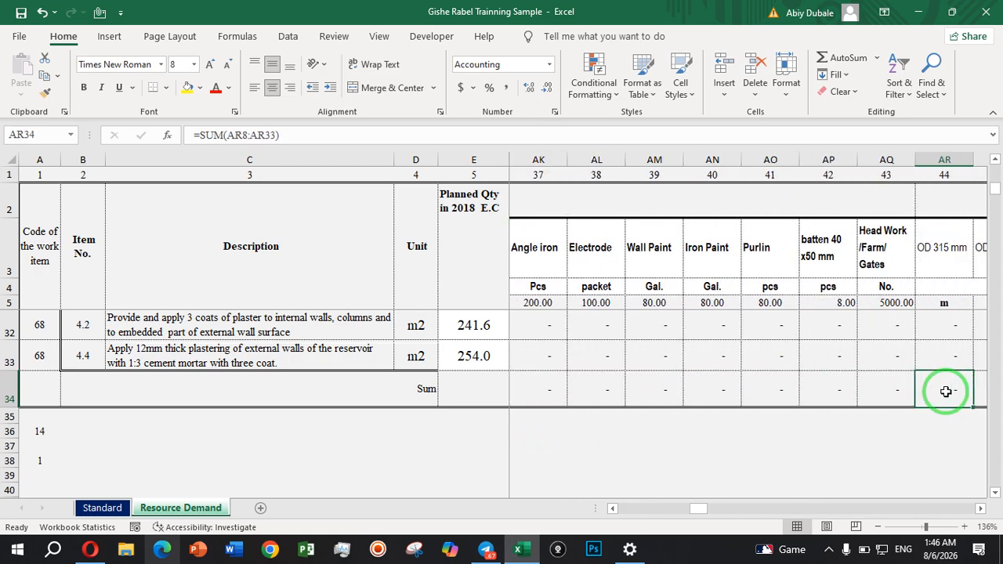
key(Right)
key(Right)
key(Right)
key(Right)
key(Right)
key(Right)
key(Right)
key(Right)
key(Right)
key(Right)
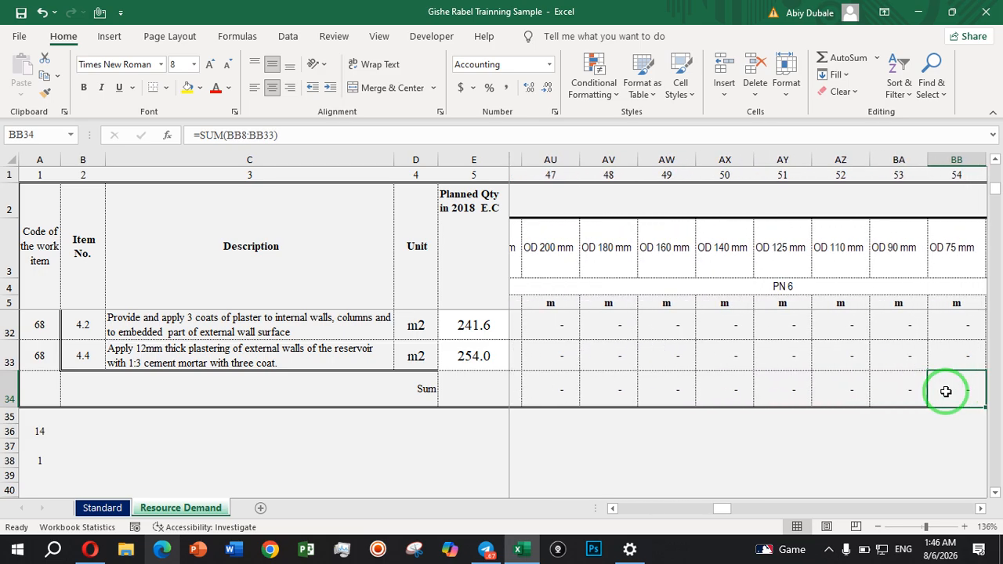
key(Right)
key(Right)
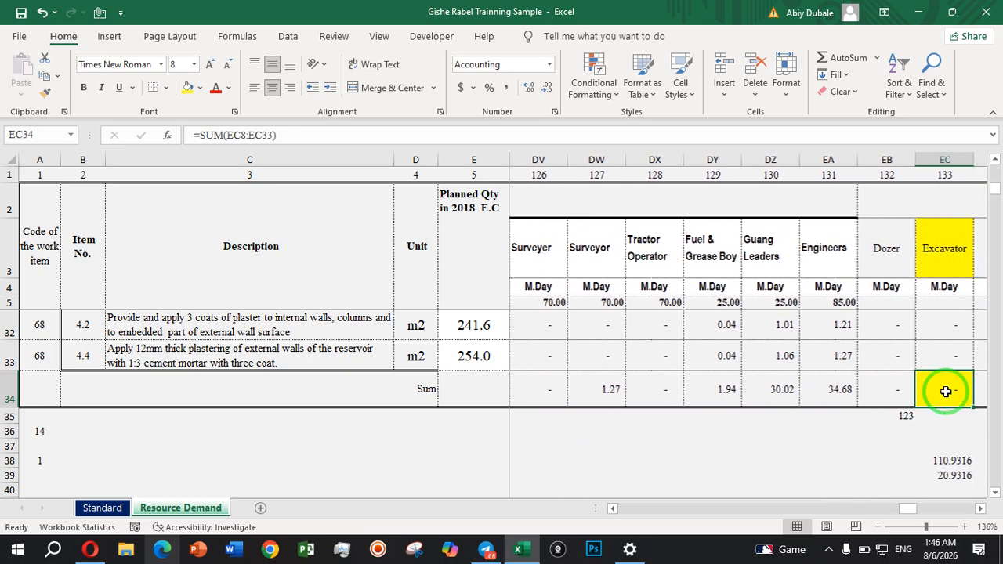
Review the row 34 machinery sums from Loader through Dump Truck and Mixer to Generator.
key(Right)
key(Right)
key(Right)
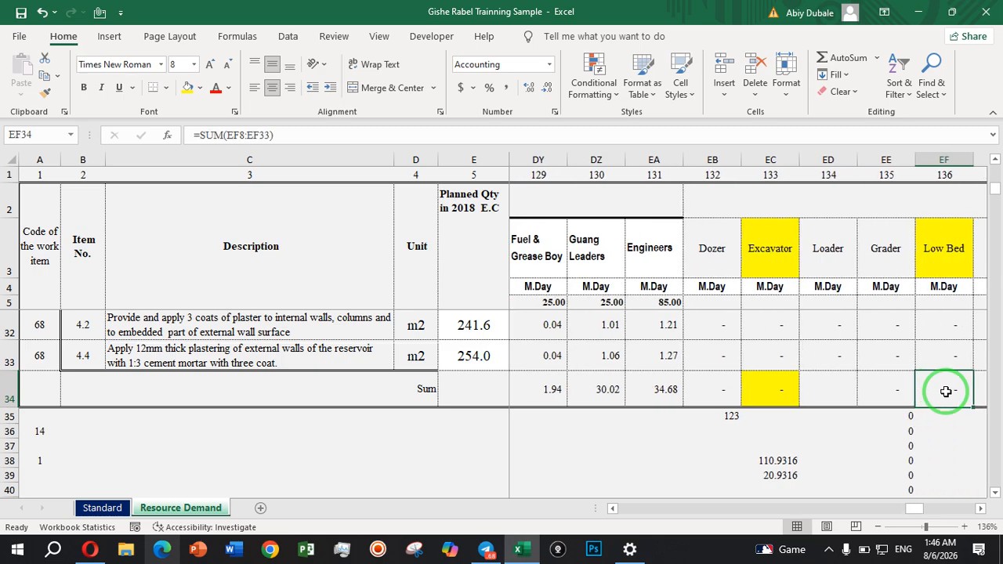
key(Right)
key(Right)
key(Right)
key(Right)
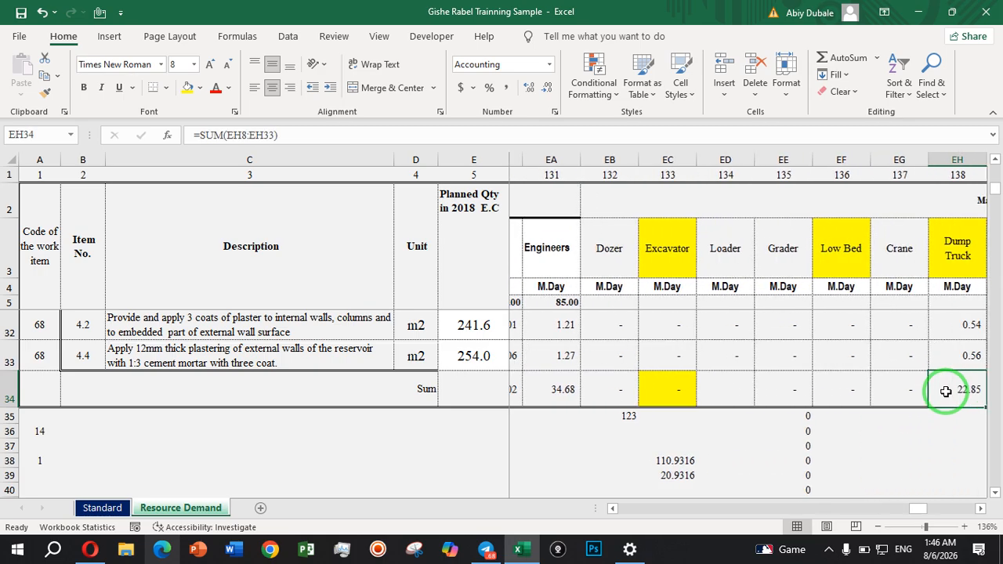
key(Right)
key(Right)
key(Right)
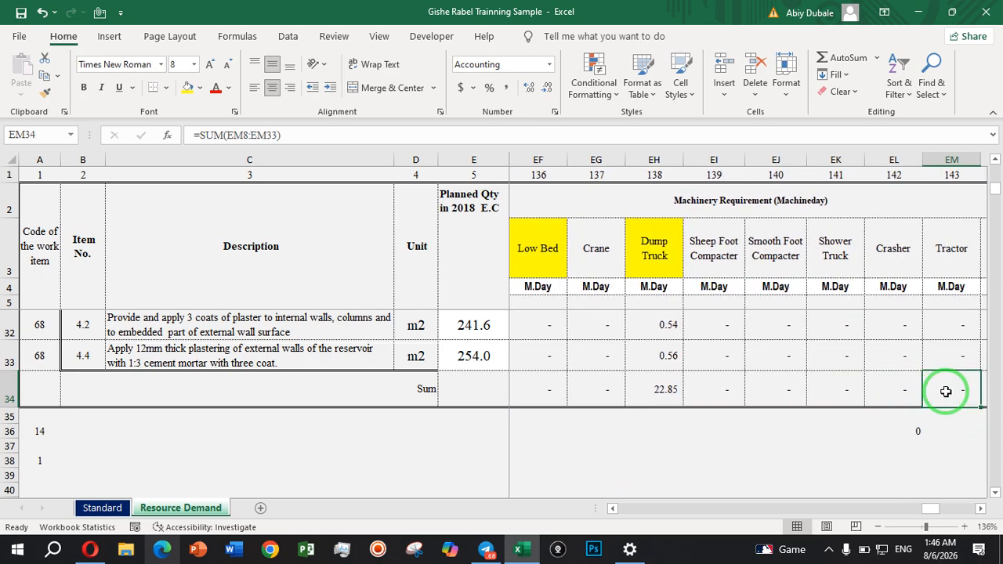
key(Right)
key(Right)
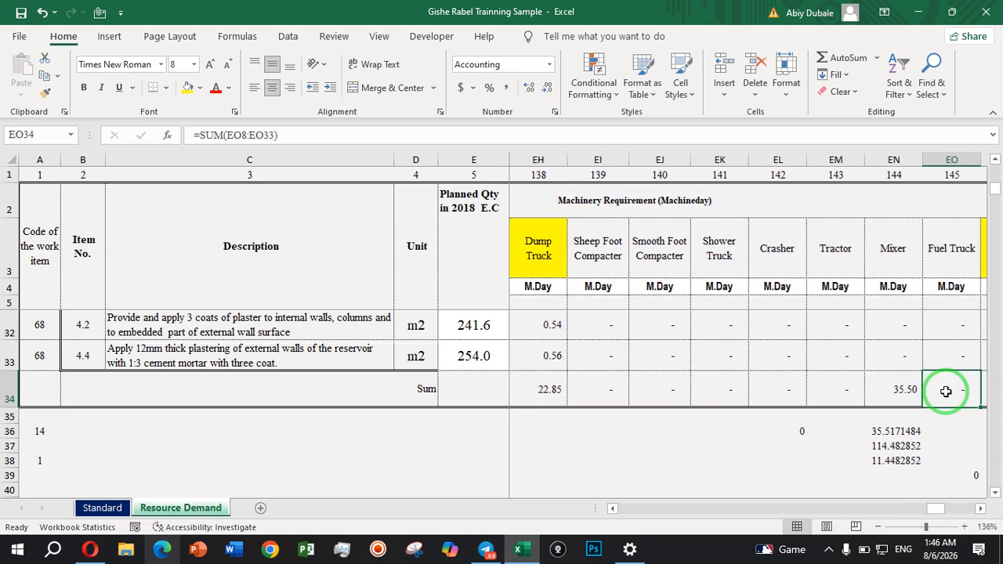
key(Right)
key(Right)
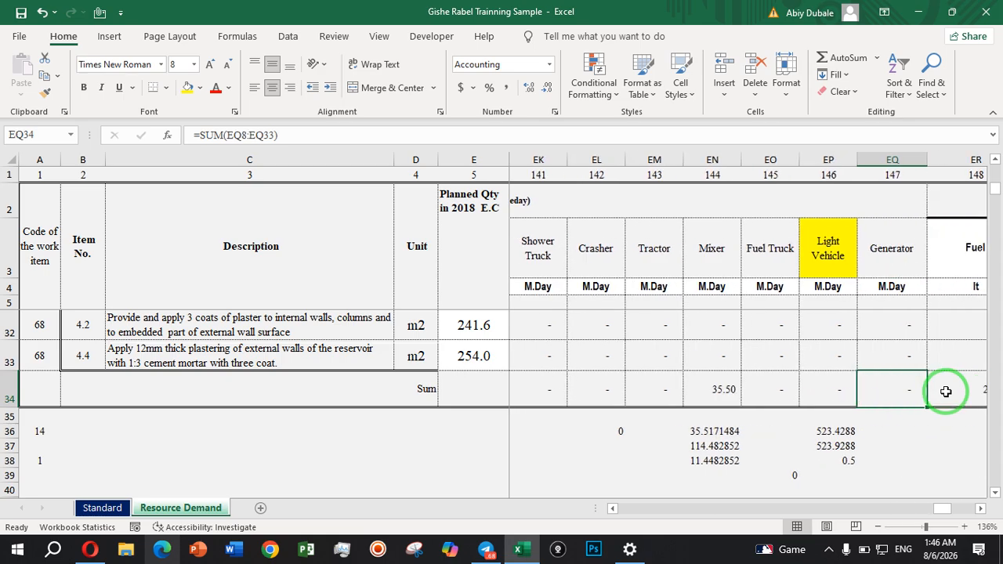